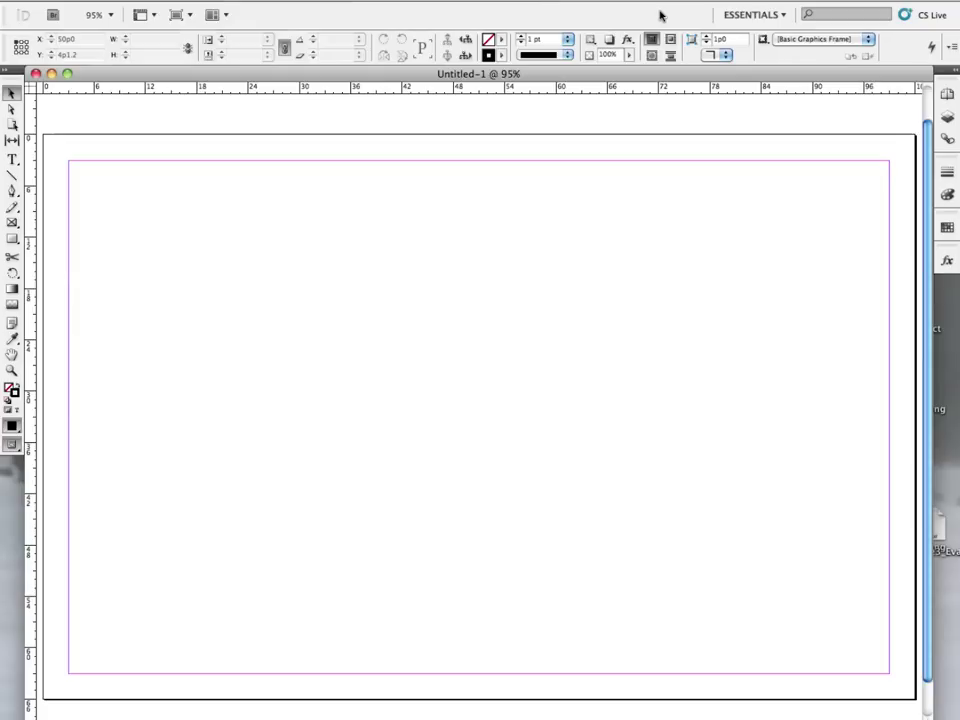
Draw an empty placeholder frame and Alt-drag copies to form a row of four equal frames
{"action": "left_click", "coordinate": [12, 222]}
{"action": "left_click_drag", "start_coordinate": [100, 228], "coordinate": [198, 339]}
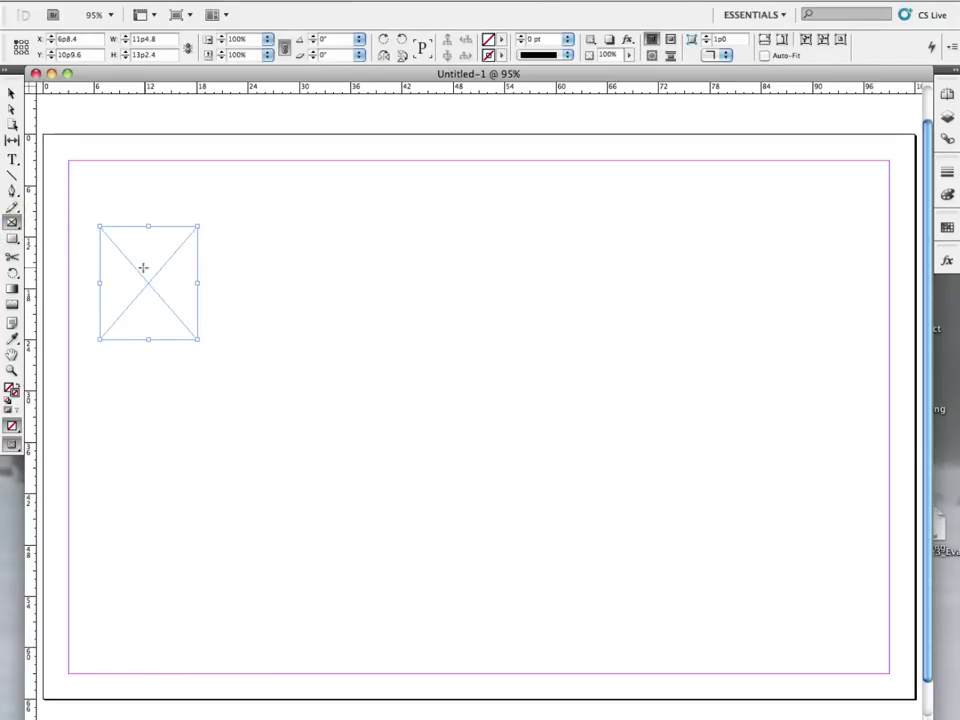
{"action": "key", "text": "v"}
{"action": "left_click_drag", "start_coordinate": [197, 285], "coordinate": [469, 300]}
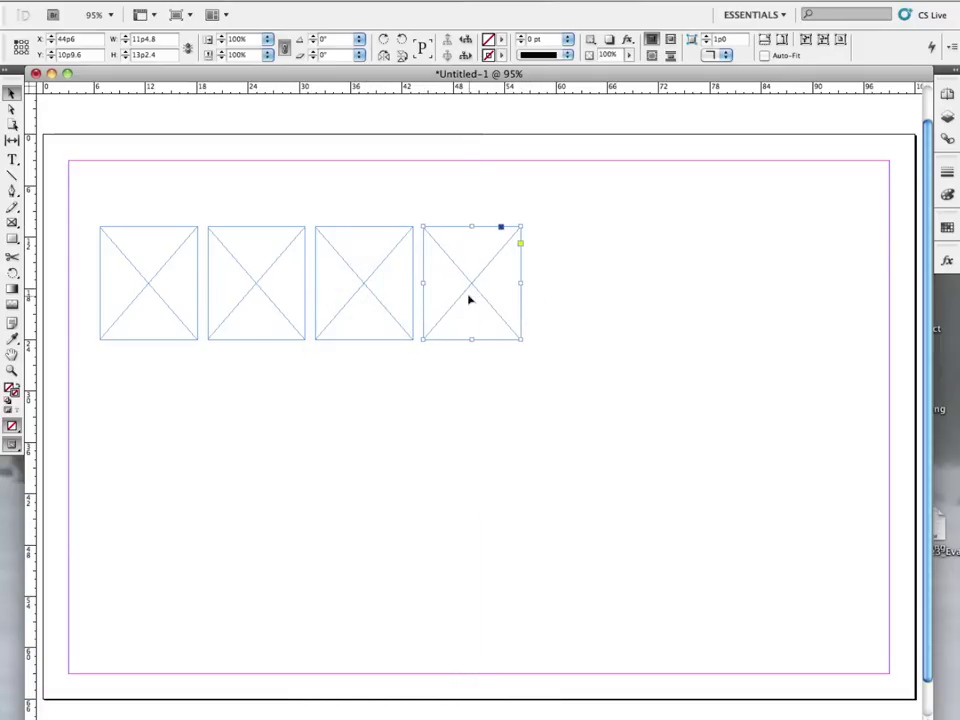
{"action": "left_click", "coordinate": [138, 324]}
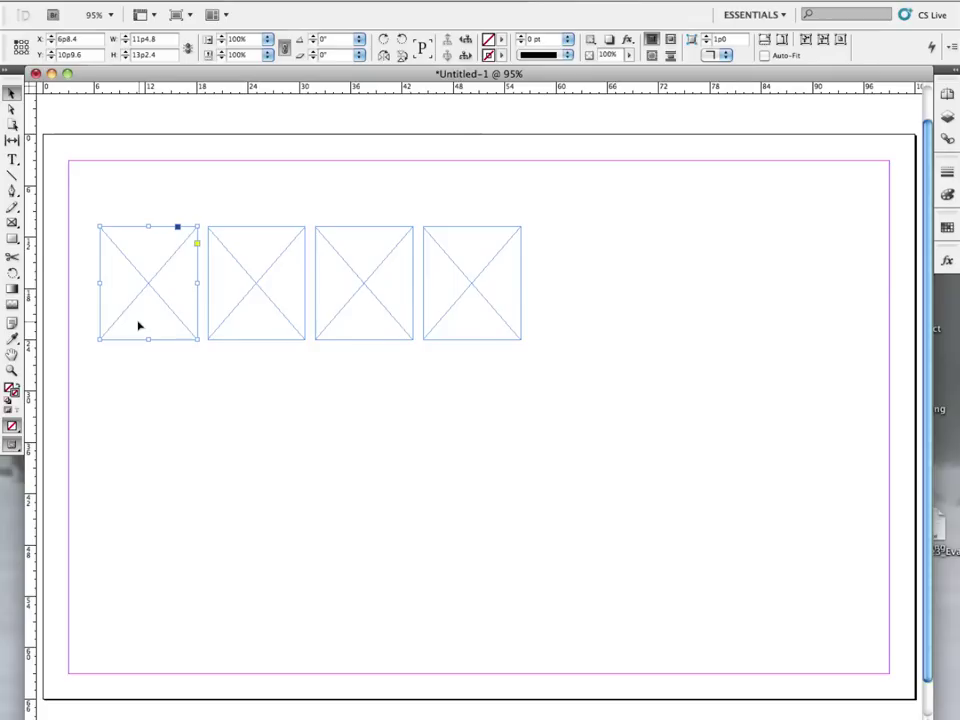
Place M3.psd in the first frame, fit it proportionally, then enlarge and shift it left to crop
{"action": "key", "text": "super+d"}
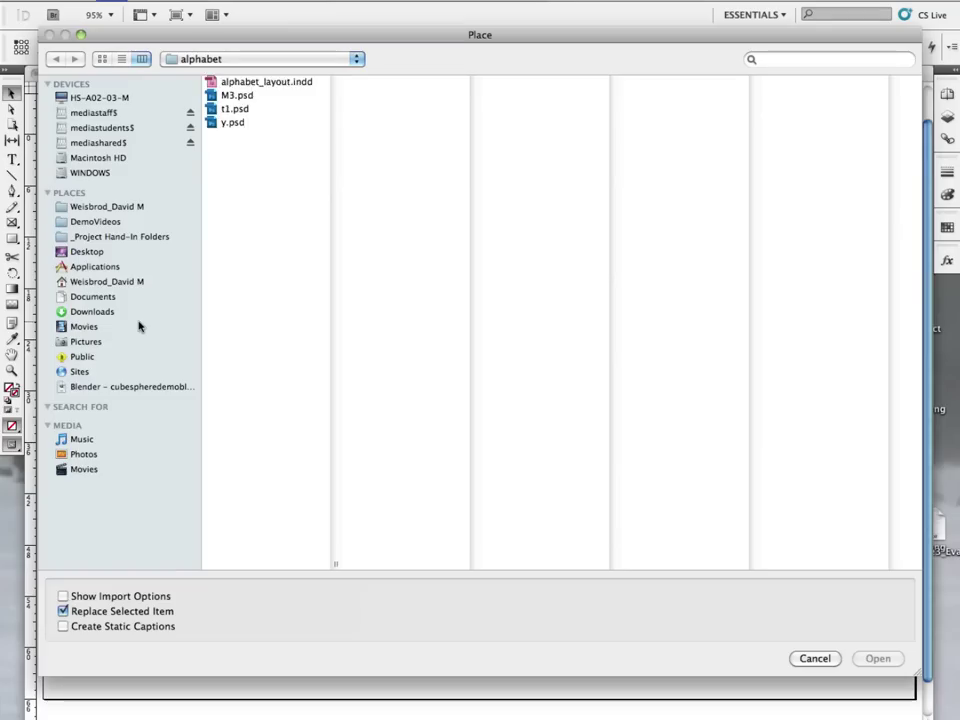
{"action": "left_click", "coordinate": [231, 96]}
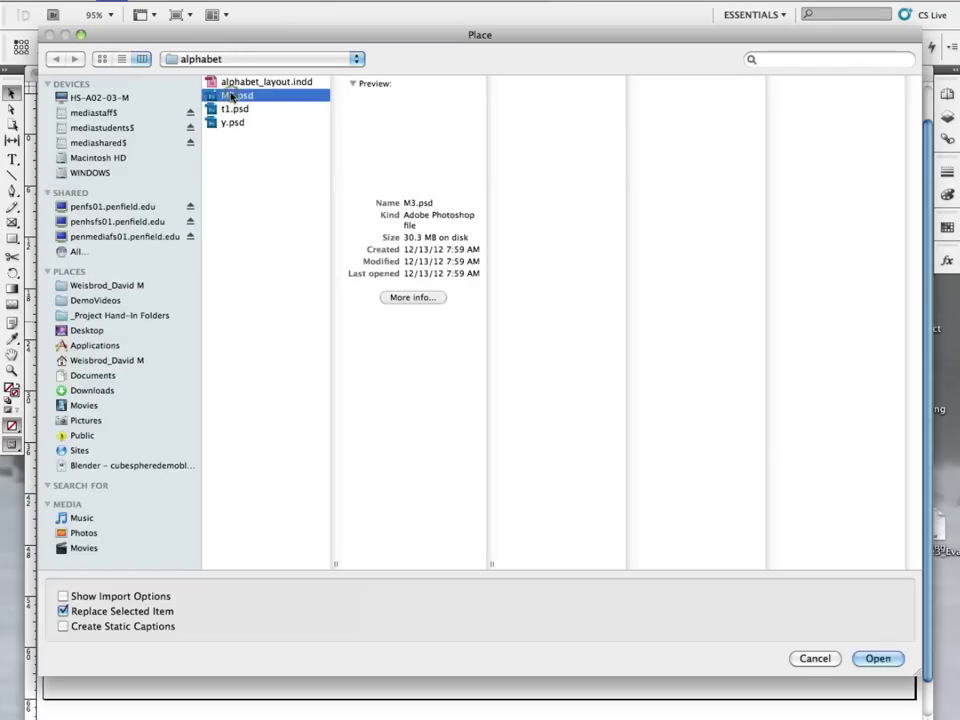
{"action": "left_click", "coordinate": [877, 658]}
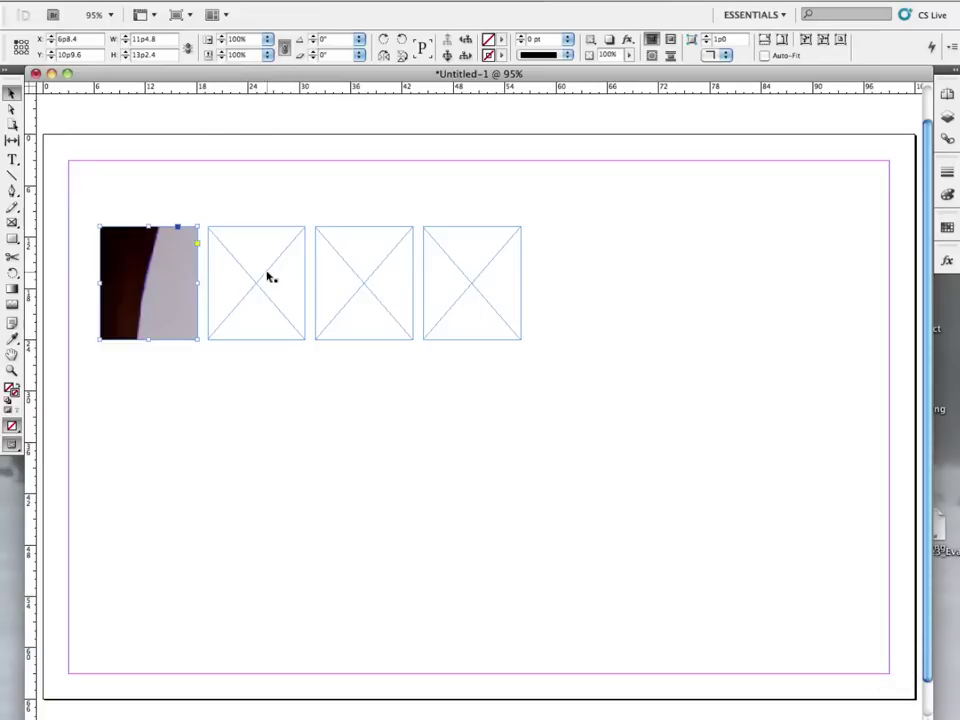
{"action": "left_click", "coordinate": [144, 271]}
{"action": "left_click", "coordinate": [784, 41]}
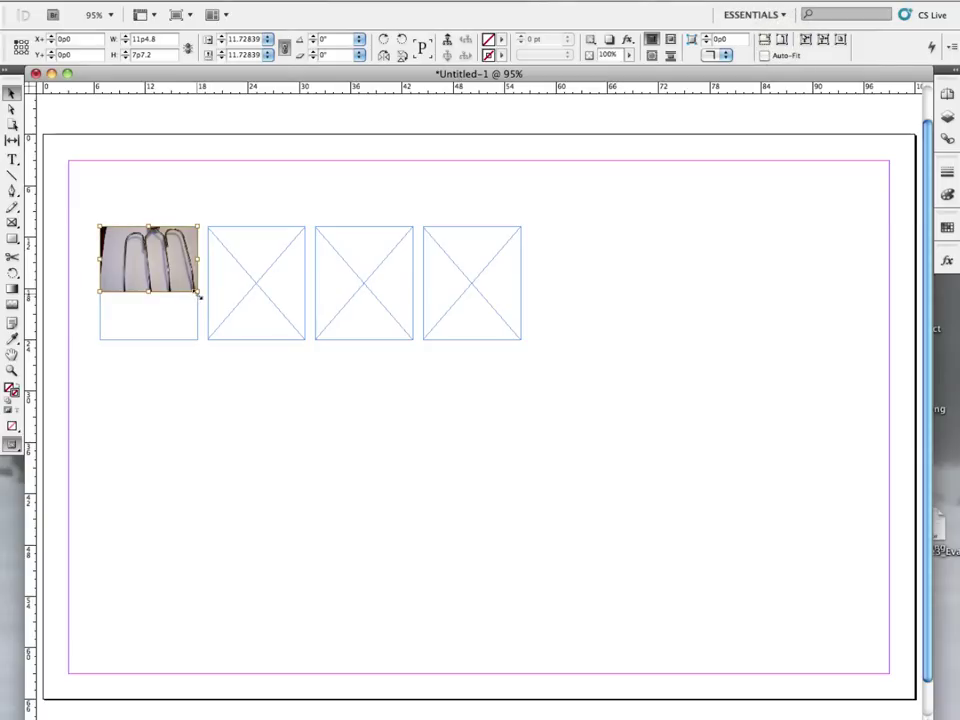
{"action": "left_click_drag", "start_coordinate": [198, 297], "coordinate": [207, 356]}
{"action": "left_click_drag", "start_coordinate": [159, 296], "coordinate": [72, 298]}
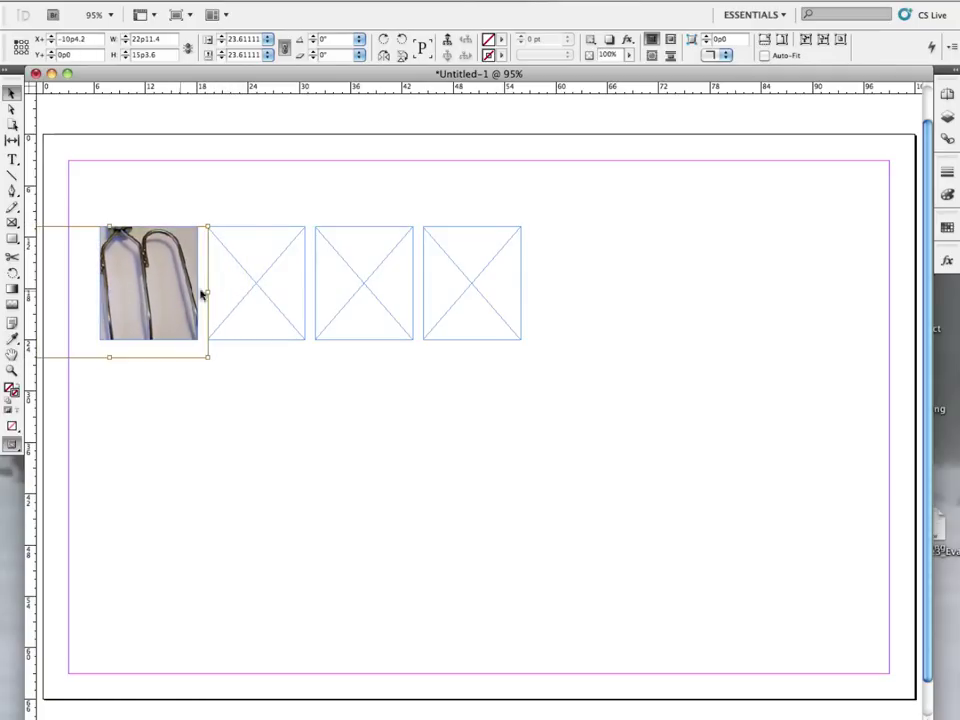
Place t1.psd in the second frame, fit it proportionally, then enlarge and recrop the door photo
{"action": "left_click", "coordinate": [270, 281]}
{"action": "key", "text": "super+d"}
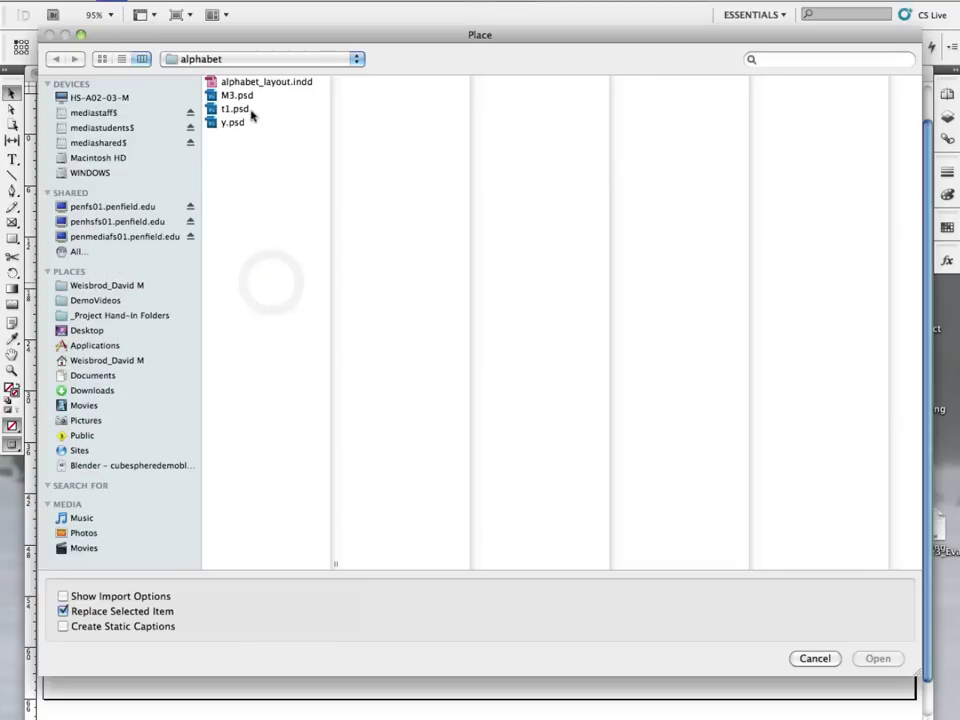
{"action": "double_click", "coordinate": [251, 109]}
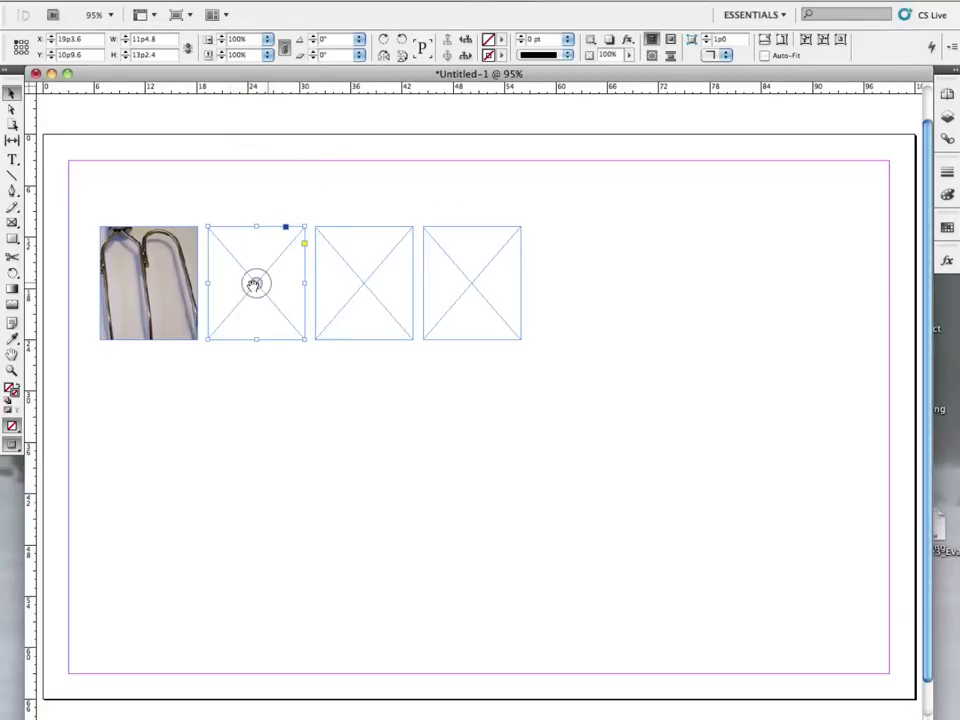
{"action": "left_click_drag", "start_coordinate": [253, 284], "coordinate": [176, 187]}
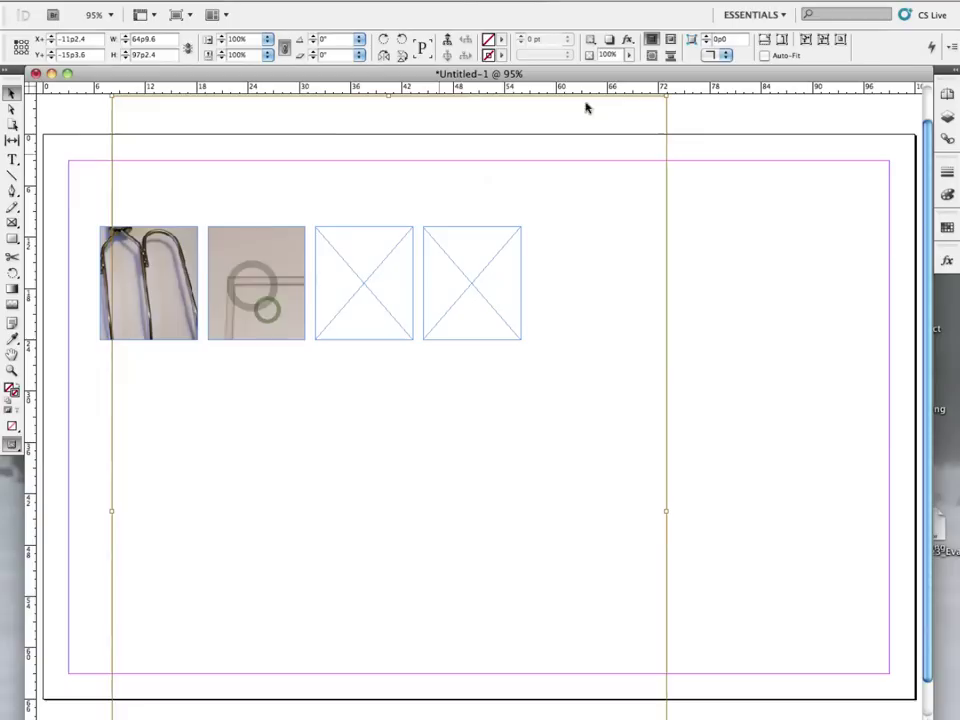
{"action": "left_click", "coordinate": [781, 39]}
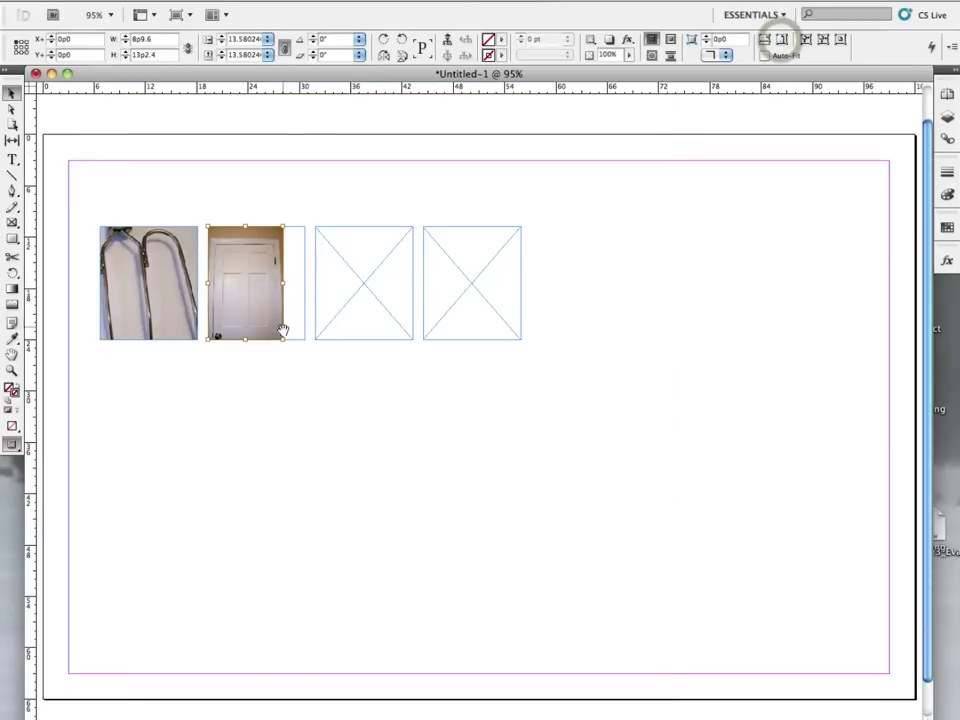
{"action": "left_click_drag", "start_coordinate": [284, 340], "coordinate": [366, 443]}
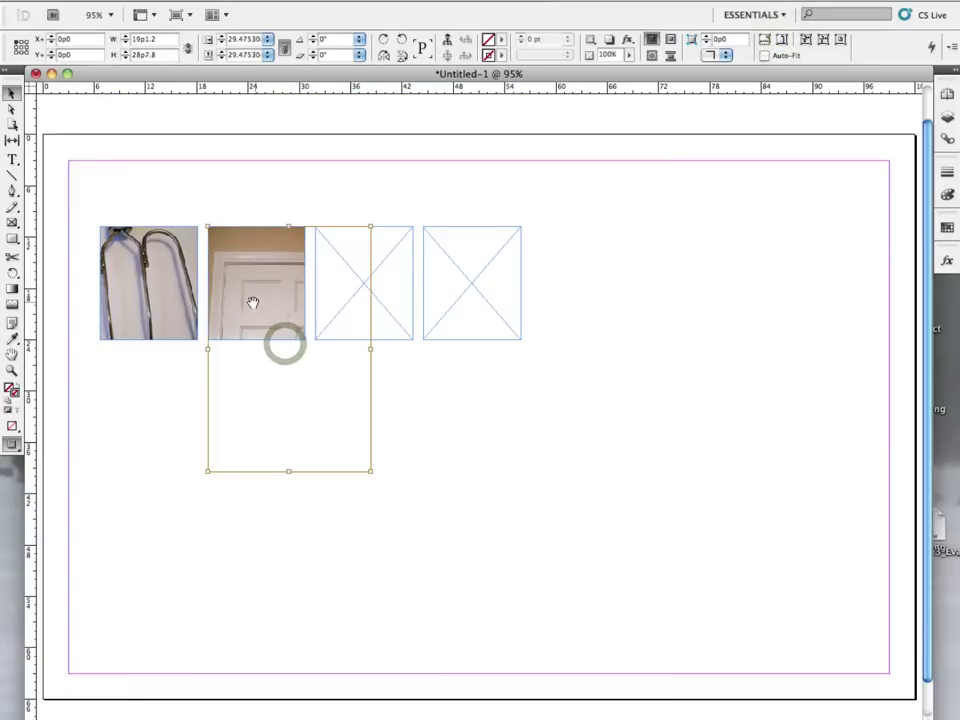
{"action": "left_click_drag", "start_coordinate": [254, 304], "coordinate": [222, 249]}
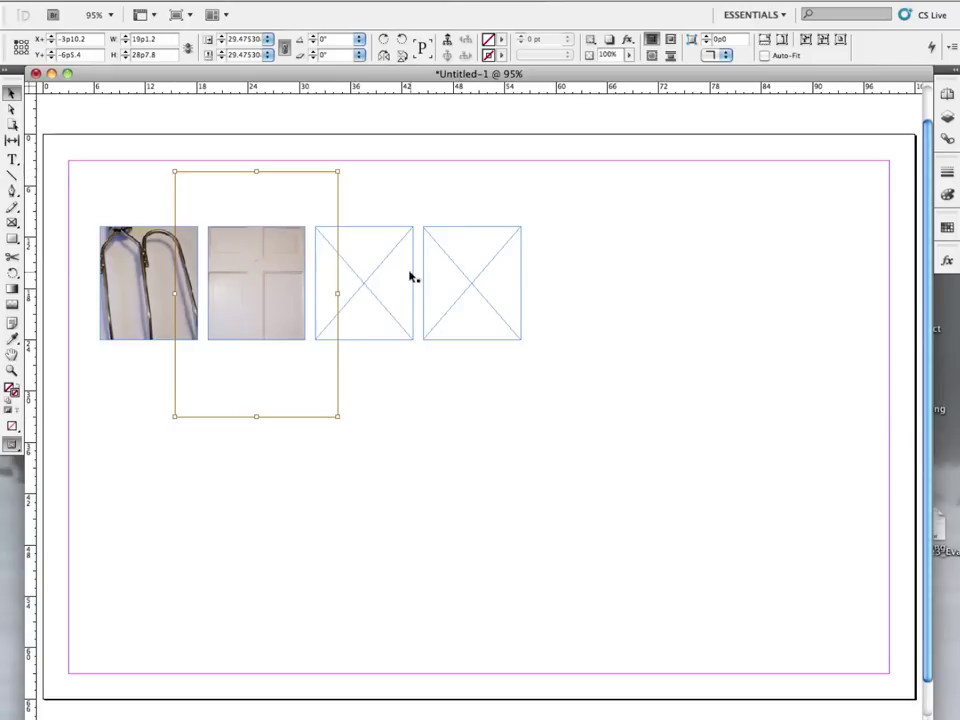
{"action": "left_click", "coordinate": [371, 285]}
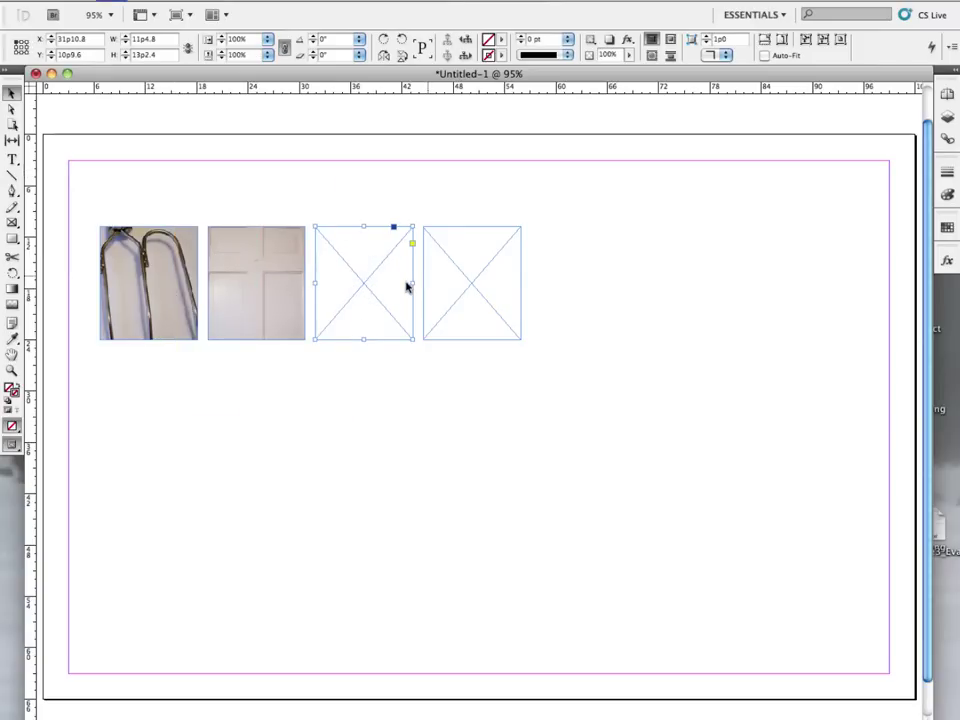
{"action": "key", "text": "super+d"}
Place y.psd in the third frame, fit it proportionally, then enlarge and shift it to crop the tree
{"action": "left_click", "coordinate": [228, 122]}
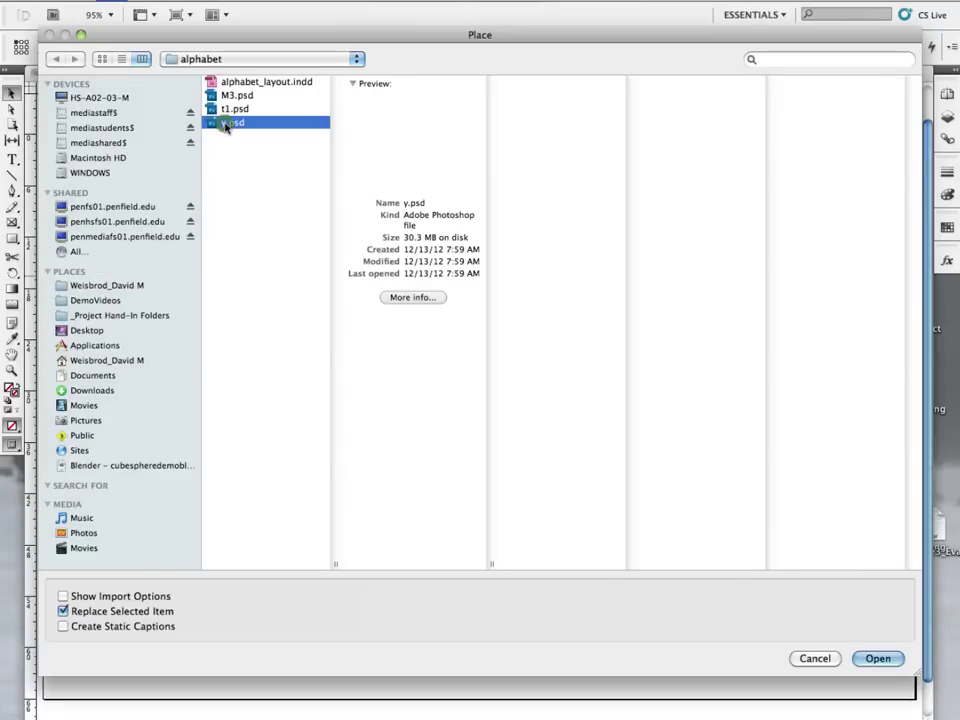
{"action": "double_click", "coordinate": [226, 123]}
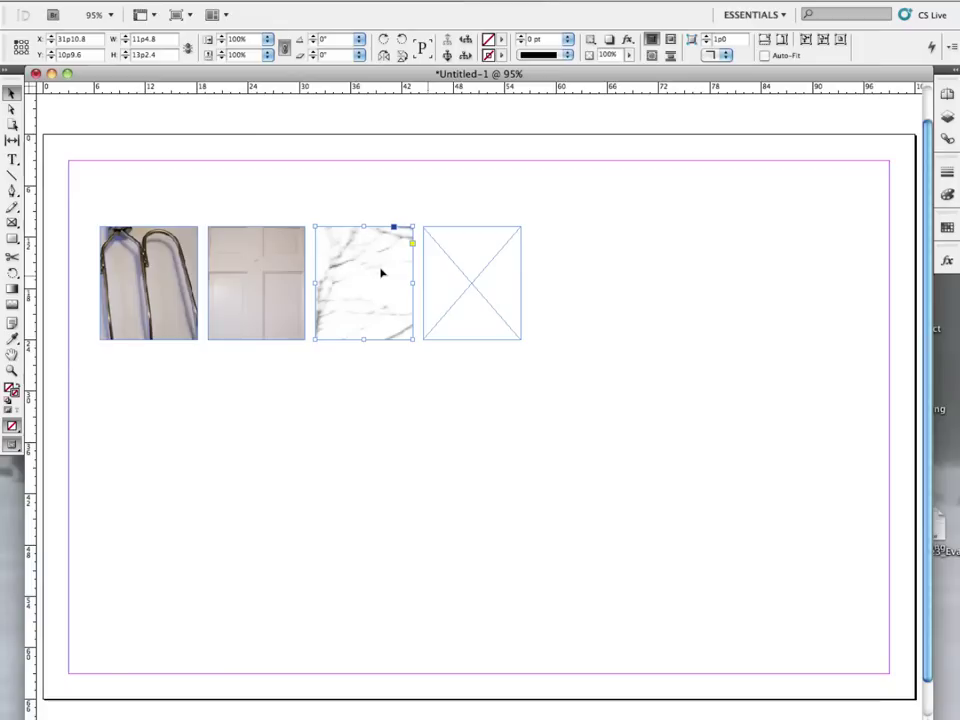
{"action": "left_click", "coordinate": [377, 276]}
{"action": "left_click", "coordinate": [783, 40]}
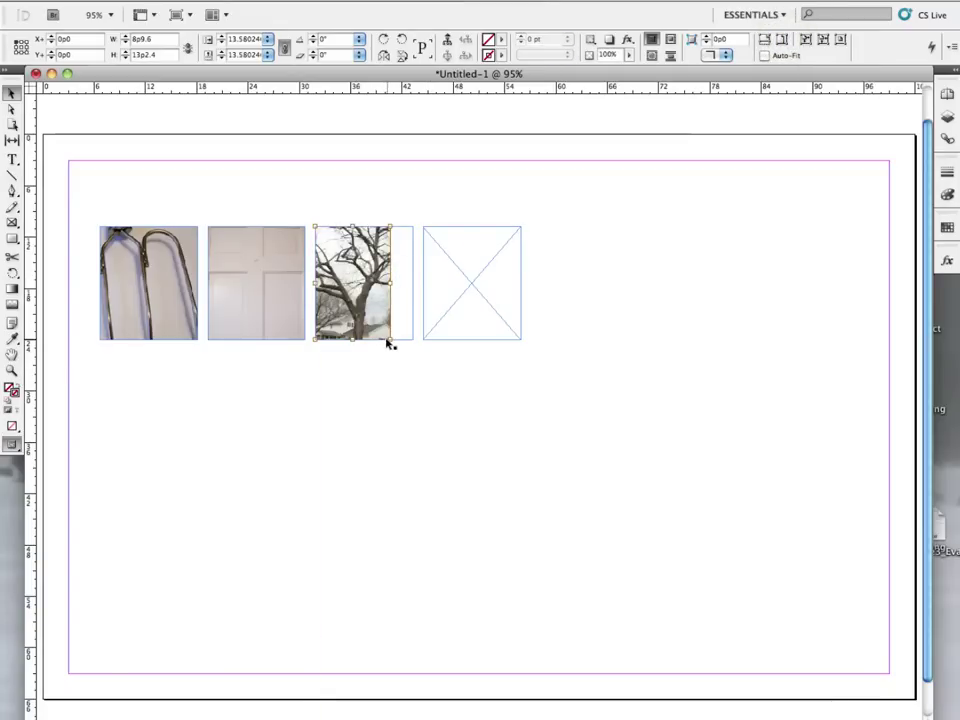
{"action": "left_click_drag", "start_coordinate": [390, 339], "coordinate": [466, 453]}
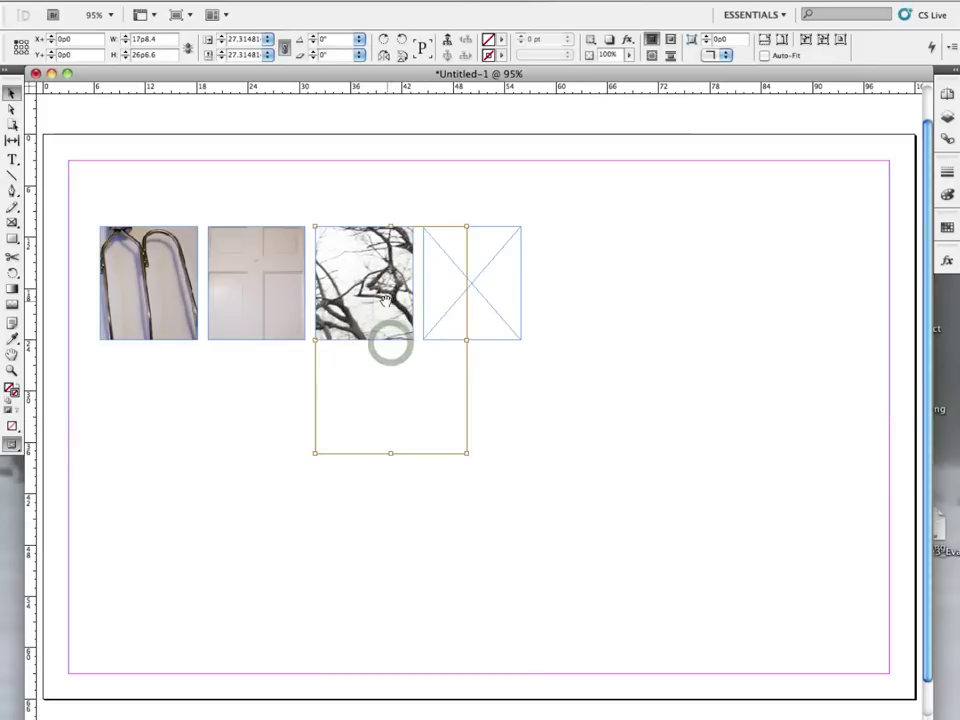
{"action": "left_click_drag", "start_coordinate": [384, 299], "coordinate": [356, 216]}
{"action": "left_click_drag", "start_coordinate": [362, 272], "coordinate": [366, 262]}
{"action": "left_click", "coordinate": [391, 409]}
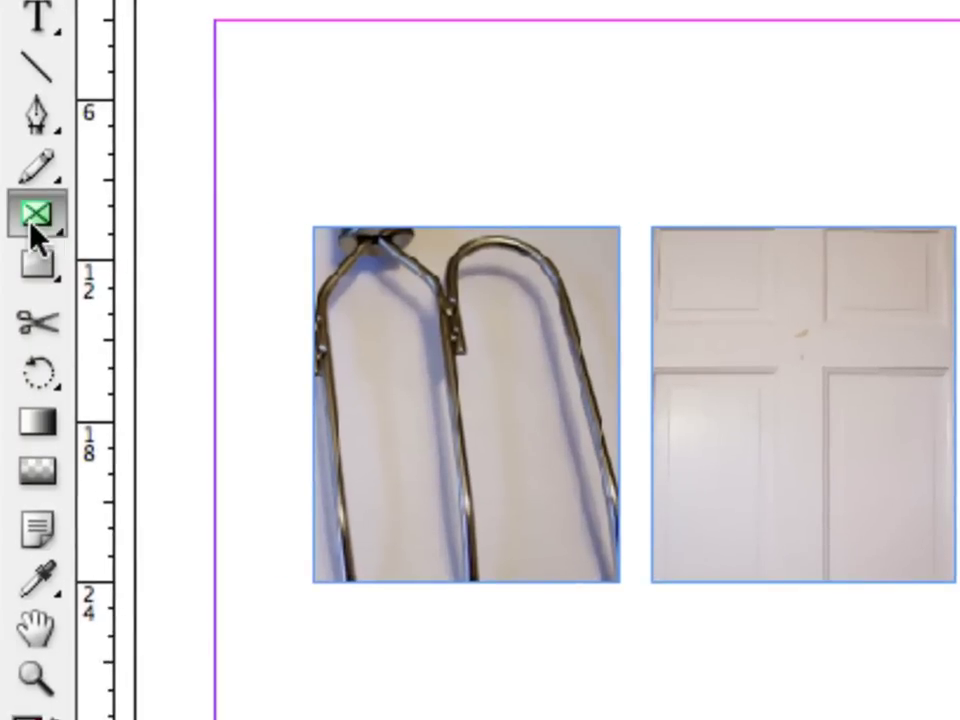
{"action": "left_click", "coordinate": [15, 226]}
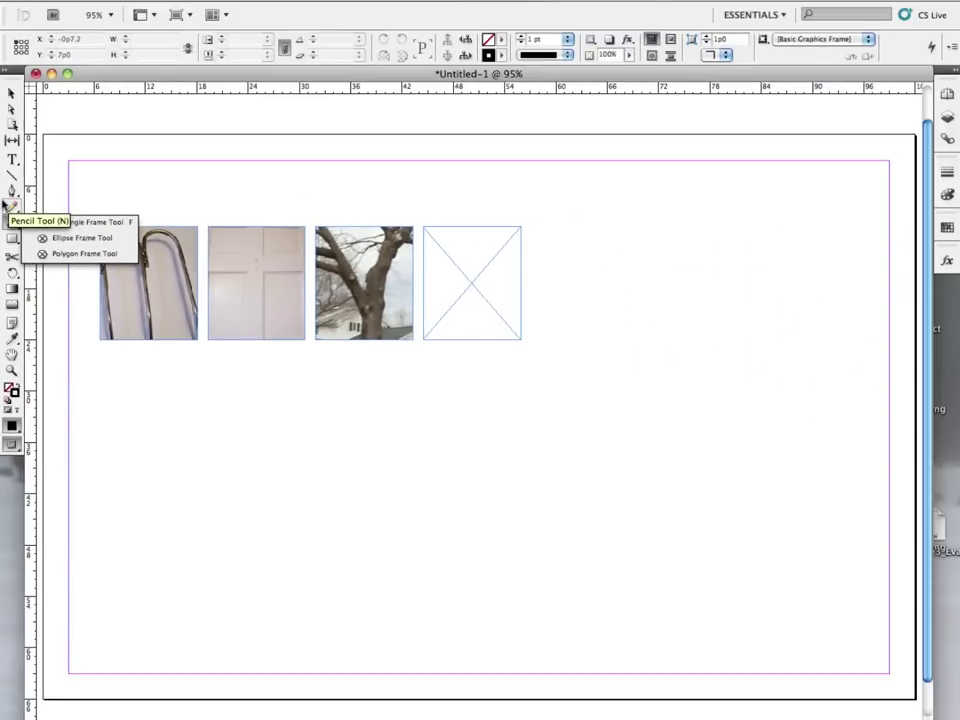
{"action": "left_click", "coordinate": [80, 222]}
{"action": "left_click", "coordinate": [181, 418]}
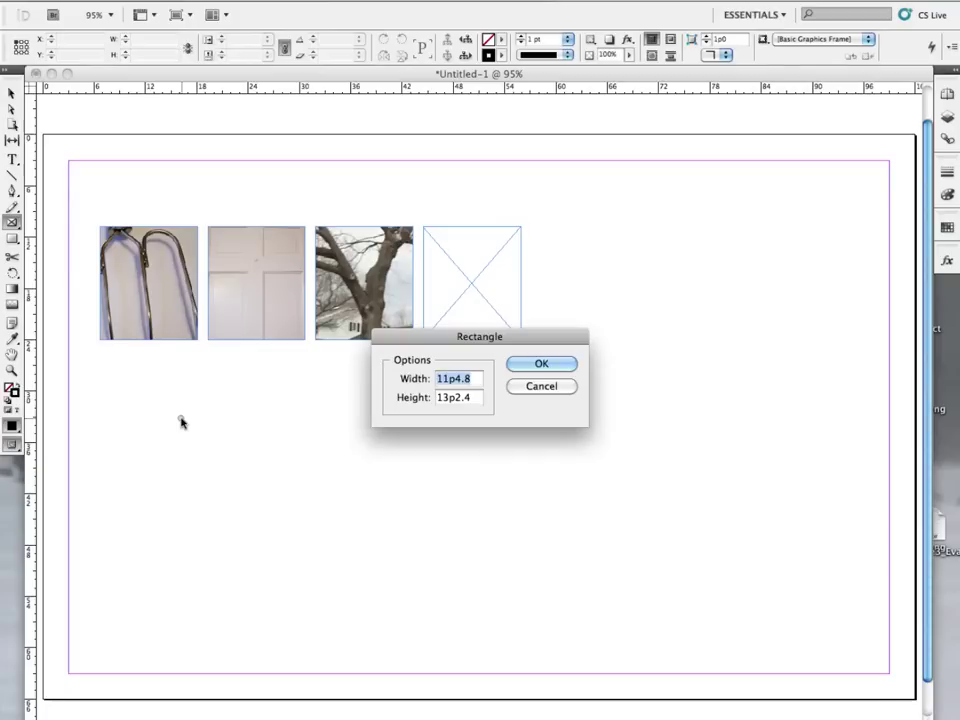
{"action": "left_click", "coordinate": [537, 389]}
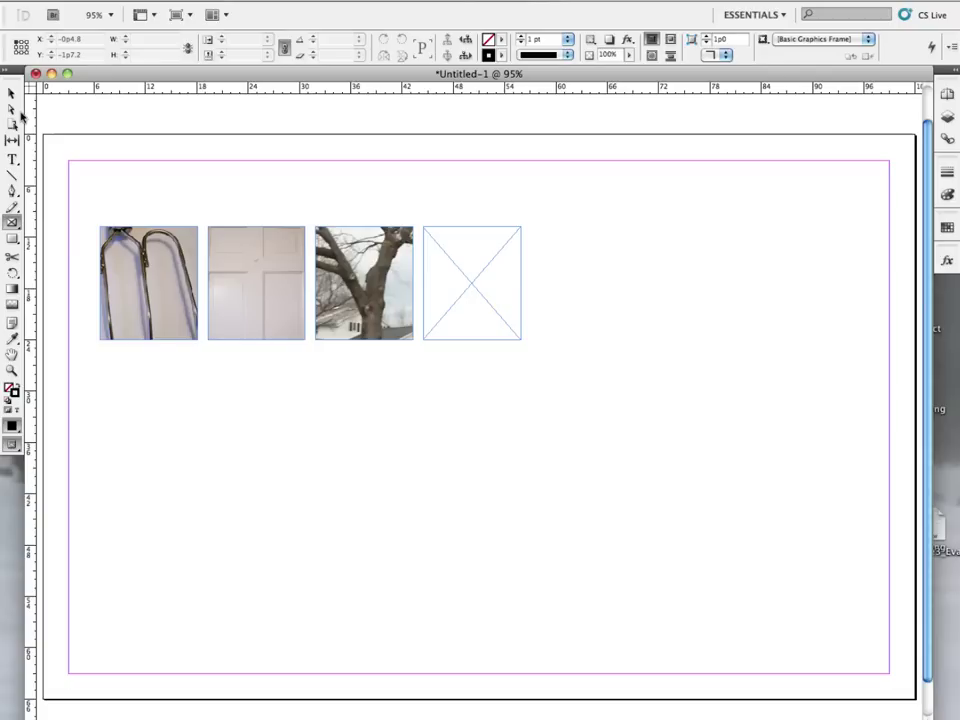
{"action": "left_click", "coordinate": [253, 242]}
Zoom to 400% on the paper clip frame and drag its top-left corner point inward
{"action": "left_click", "coordinate": [253, 242]}
{"action": "left_click", "coordinate": [441, 307]}
{"action": "left_click", "coordinate": [441, 307]}
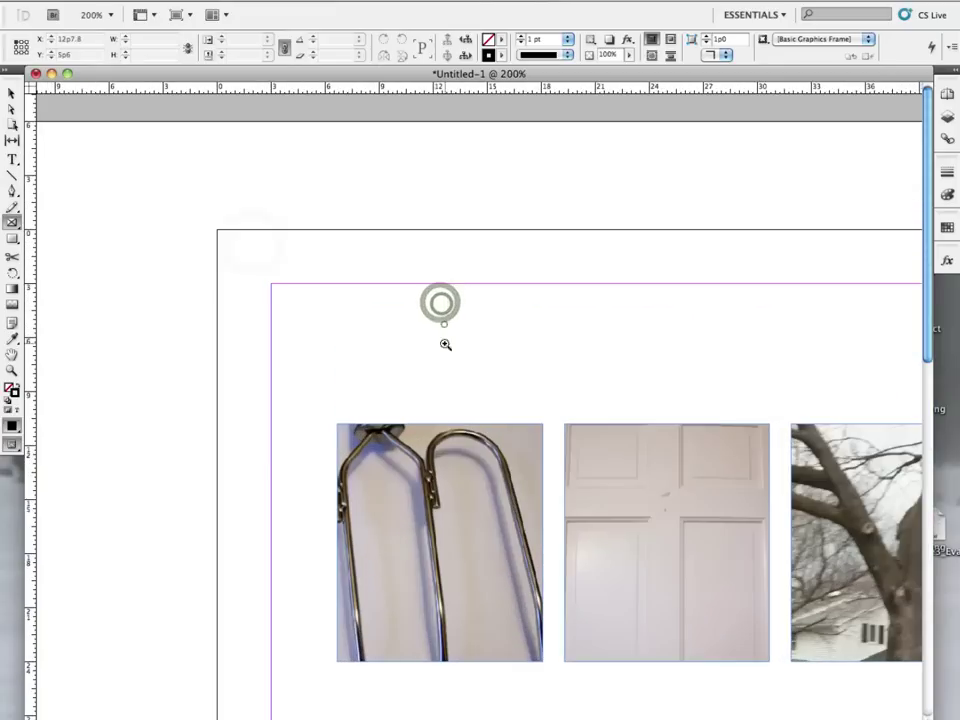
{"action": "left_click", "coordinate": [343, 331]}
{"action": "left_click", "coordinate": [343, 331]}
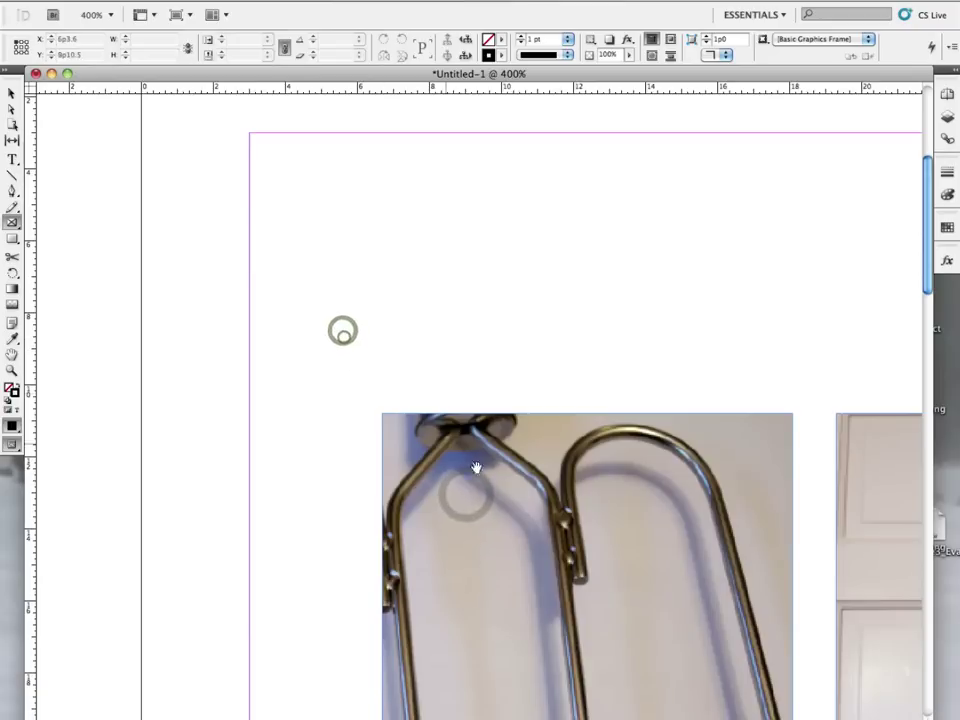
{"action": "scroll", "coordinate": [343, 331], "scroll_direction": "down", "scroll_amount": 5}
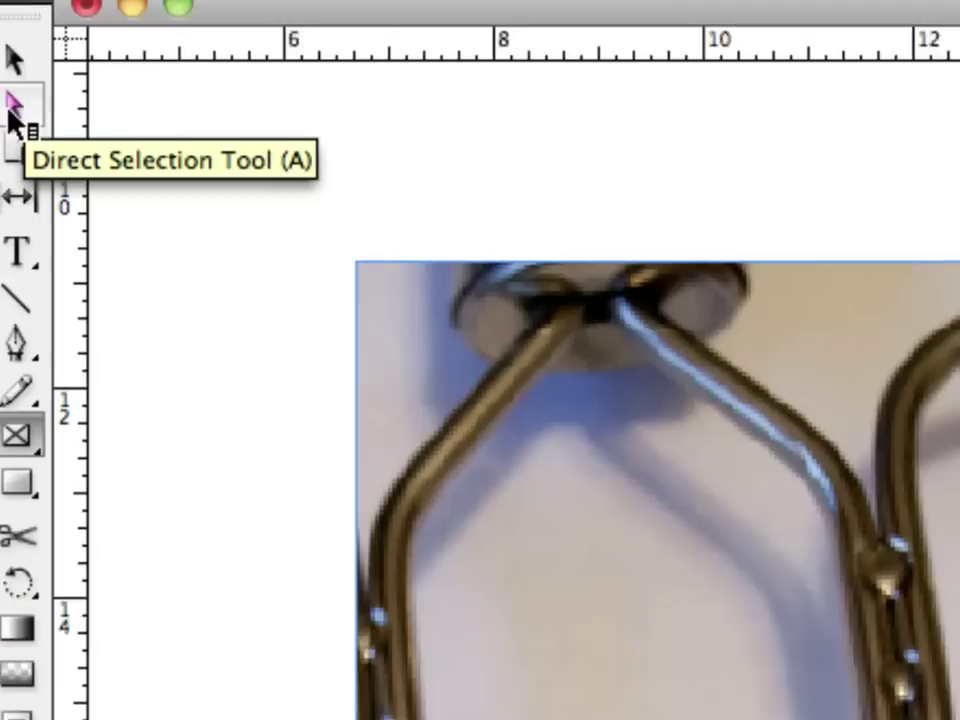
{"action": "left_click", "coordinate": [13, 110]}
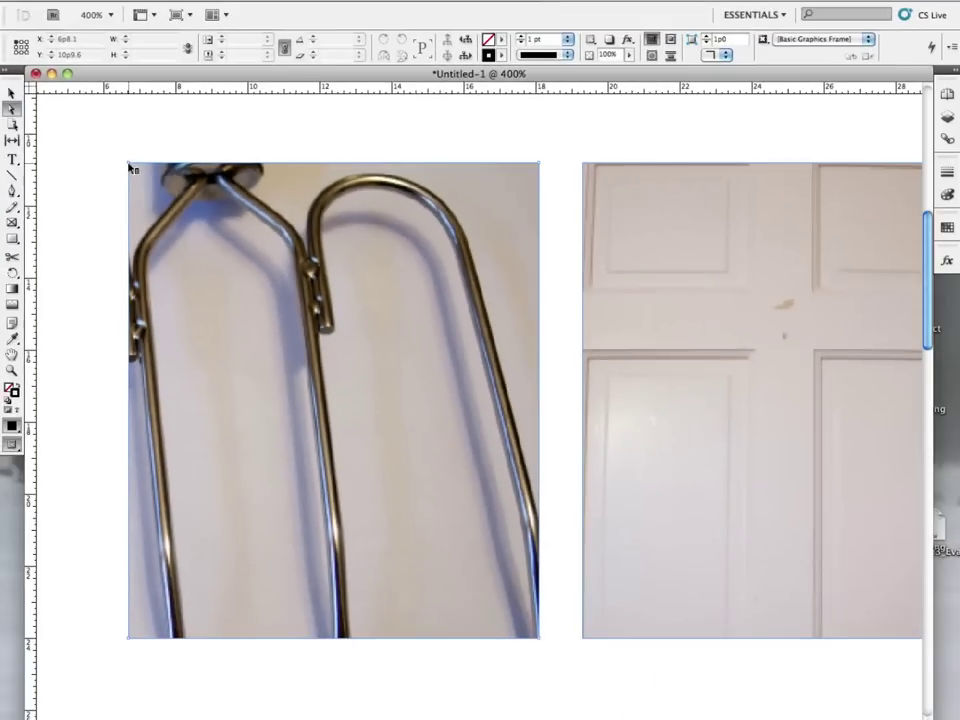
{"action": "left_click_drag", "start_coordinate": [128, 167], "coordinate": [449, 565]}
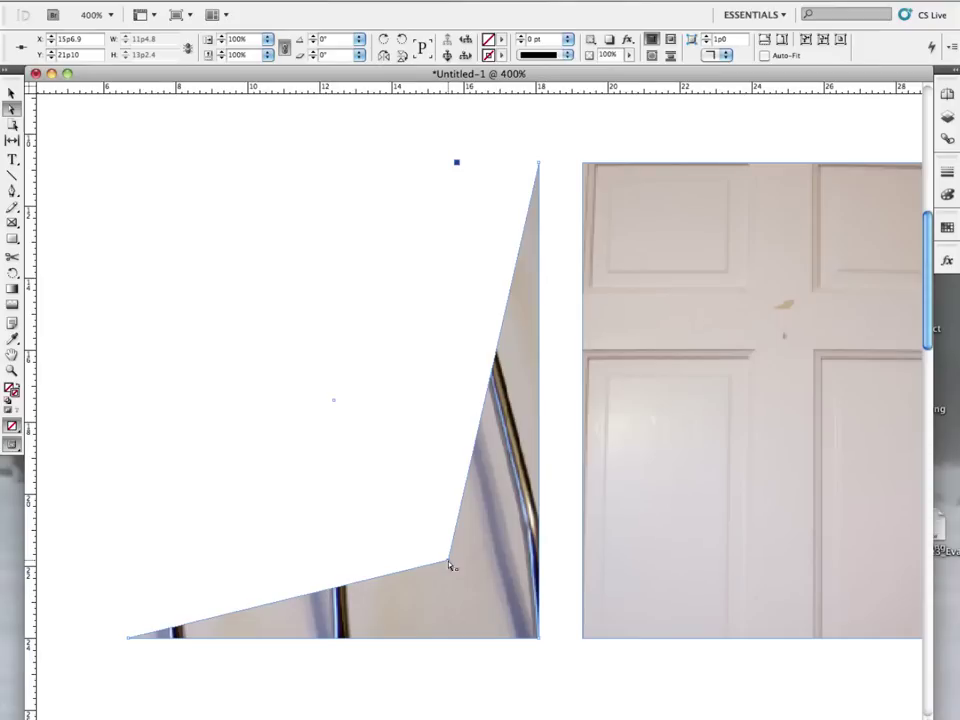
{"action": "left_click_drag", "start_coordinate": [450, 566], "coordinate": [232, 165]}
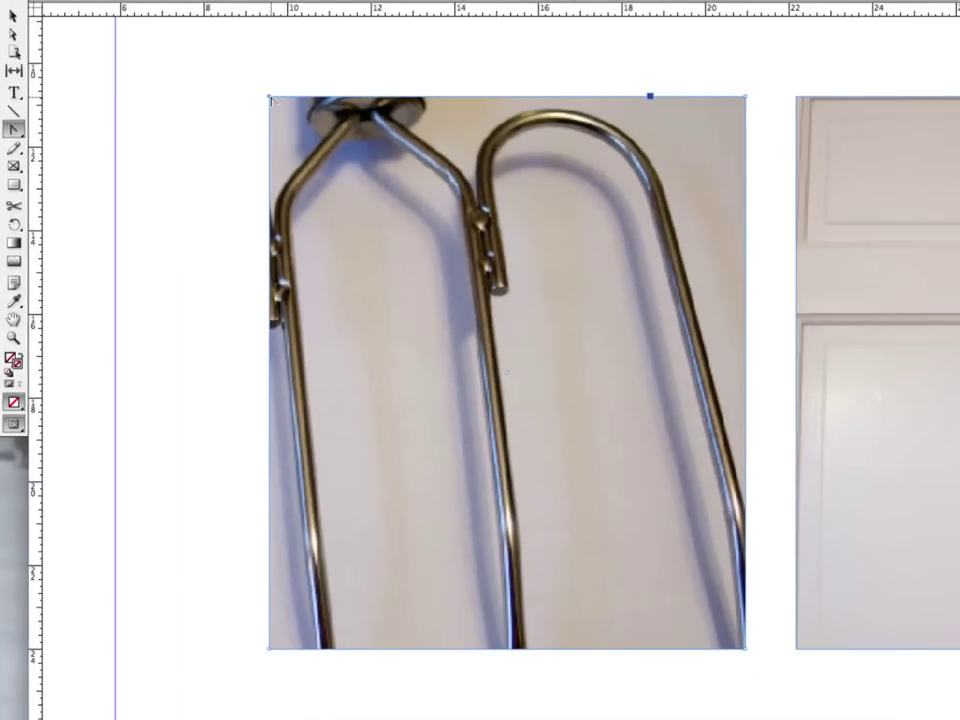
Round the frame's top-left corner by pulling out a direction handle and moving the anchor down-left
{"action": "left_click_drag", "start_coordinate": [268, 98], "coordinate": [133, 266]}
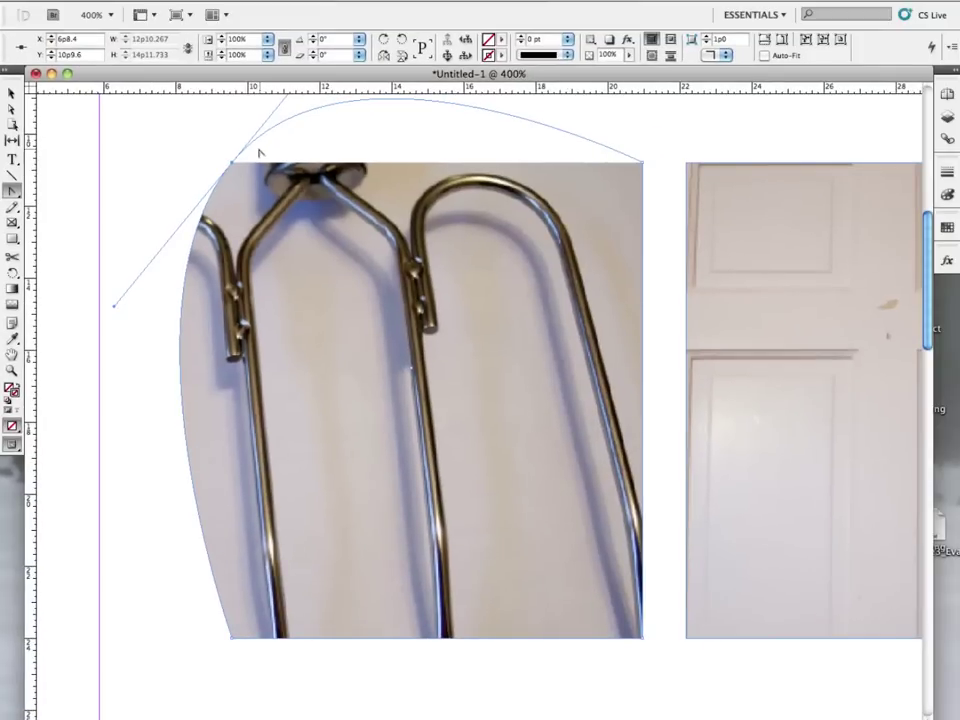
{"action": "key", "text": "a"}
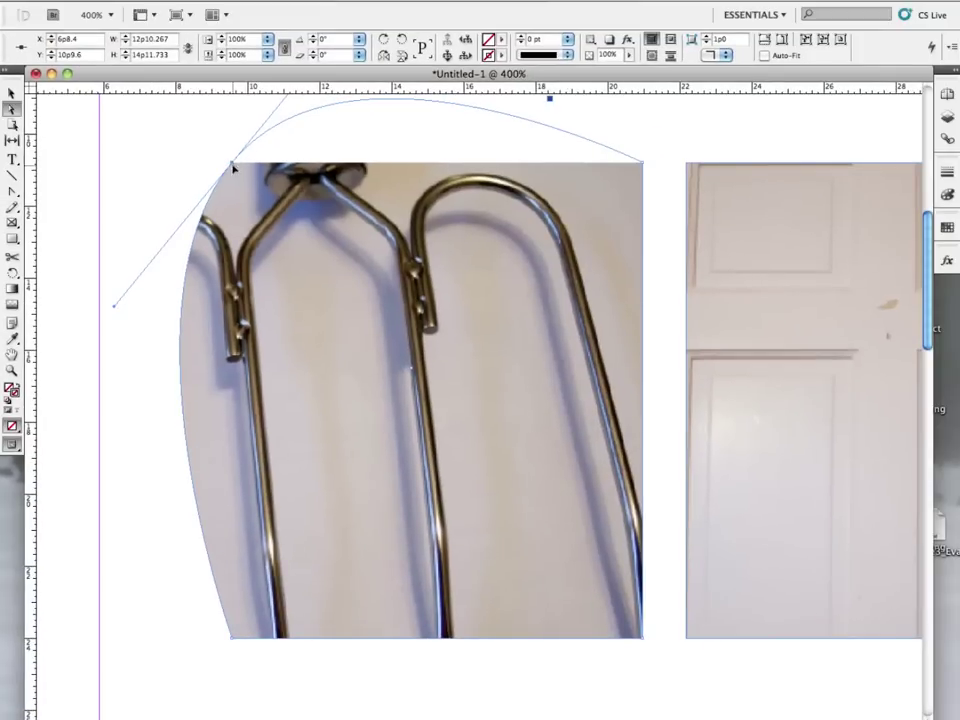
{"action": "left_click_drag", "start_coordinate": [233, 168], "coordinate": [212, 298]}
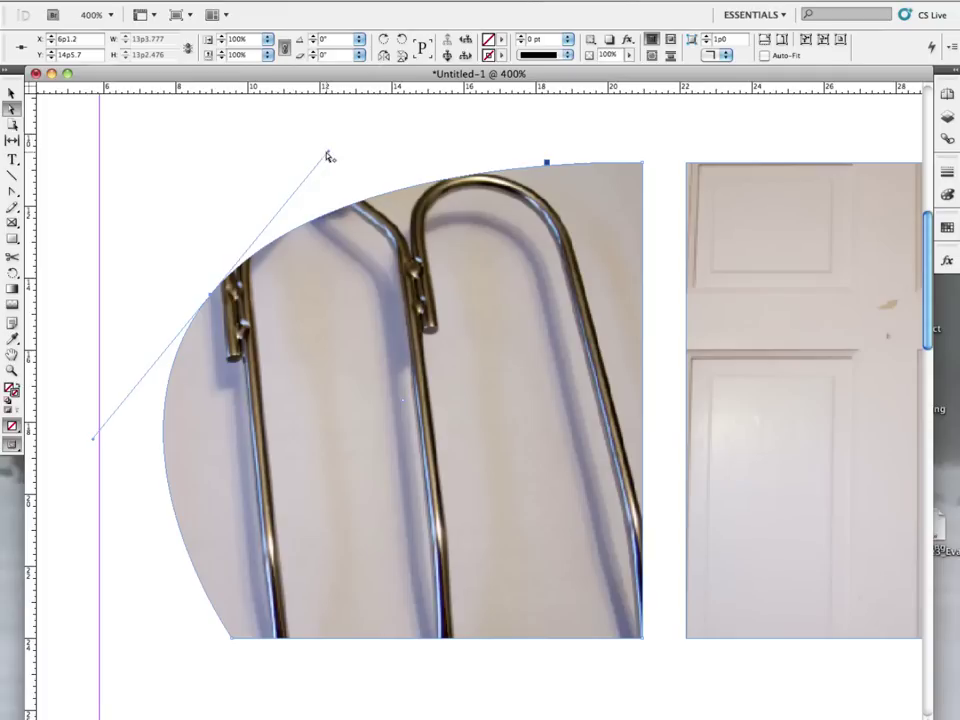
Drag the top-left anchor's direction handle to bend the frame's left edge inward
{"action": "left_click_drag", "start_coordinate": [332, 150], "coordinate": [113, 147]}
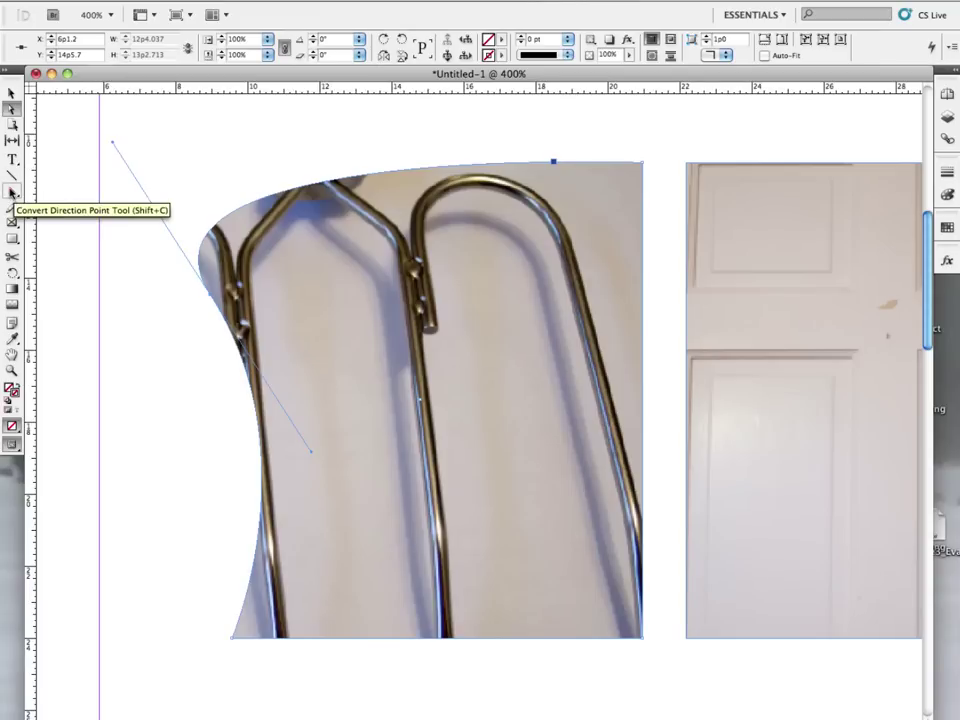
Convert the top-left anchor to a corner and pull new handles out to scoop the top edge deeply
{"action": "left_click", "coordinate": [12, 192]}
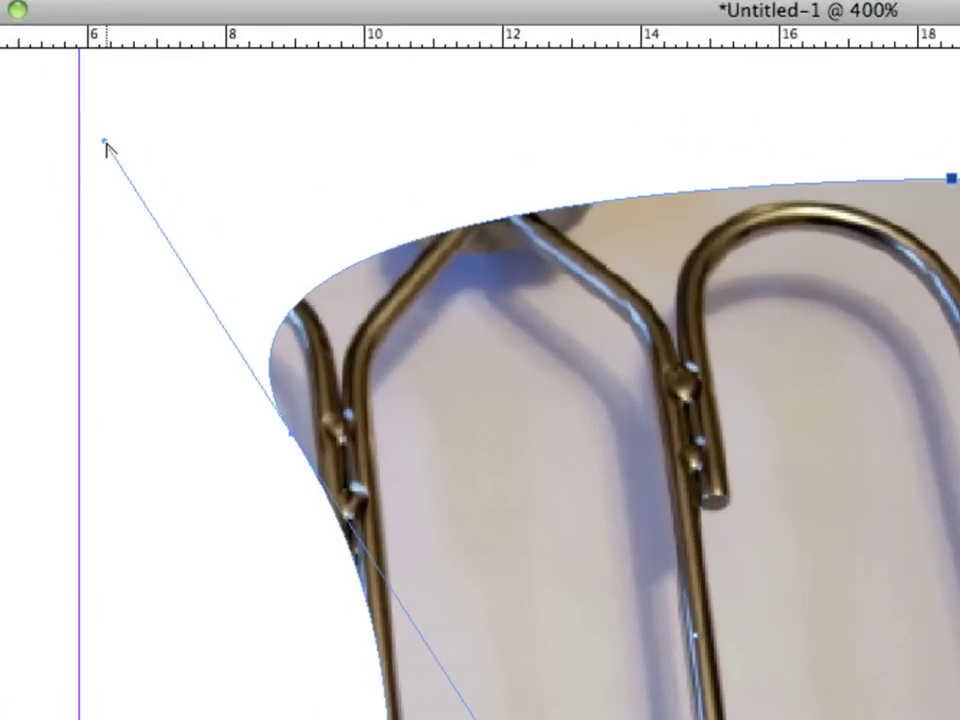
{"action": "left_click_drag", "start_coordinate": [109, 145], "coordinate": [829, 647]}
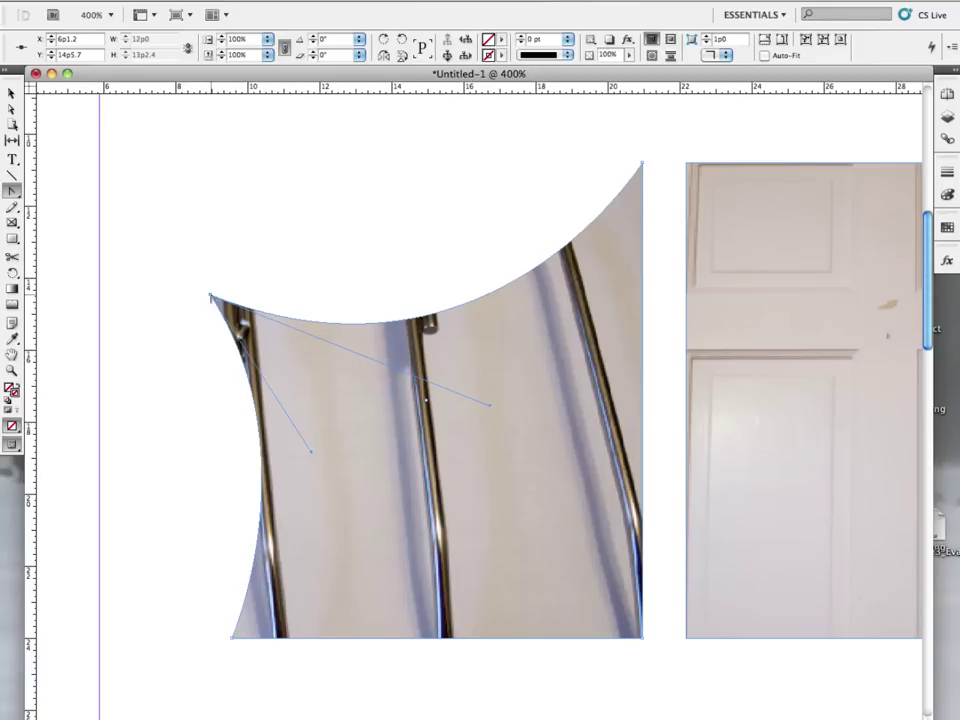
{"action": "left_click", "coordinate": [210, 296]}
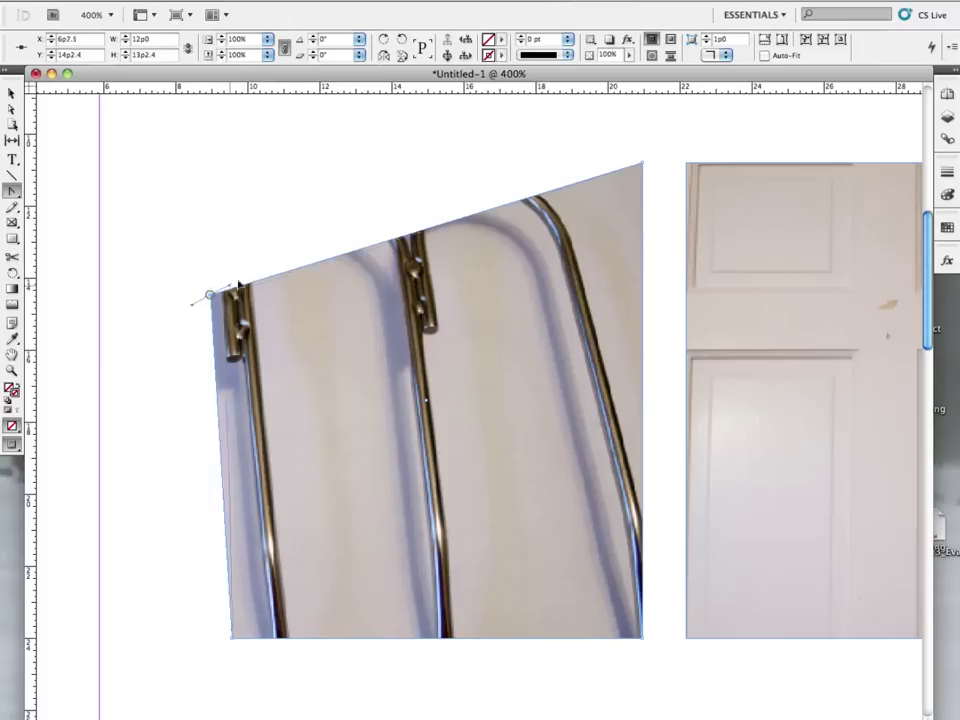
{"action": "left_click_drag", "start_coordinate": [210, 296], "coordinate": [149, 355]}
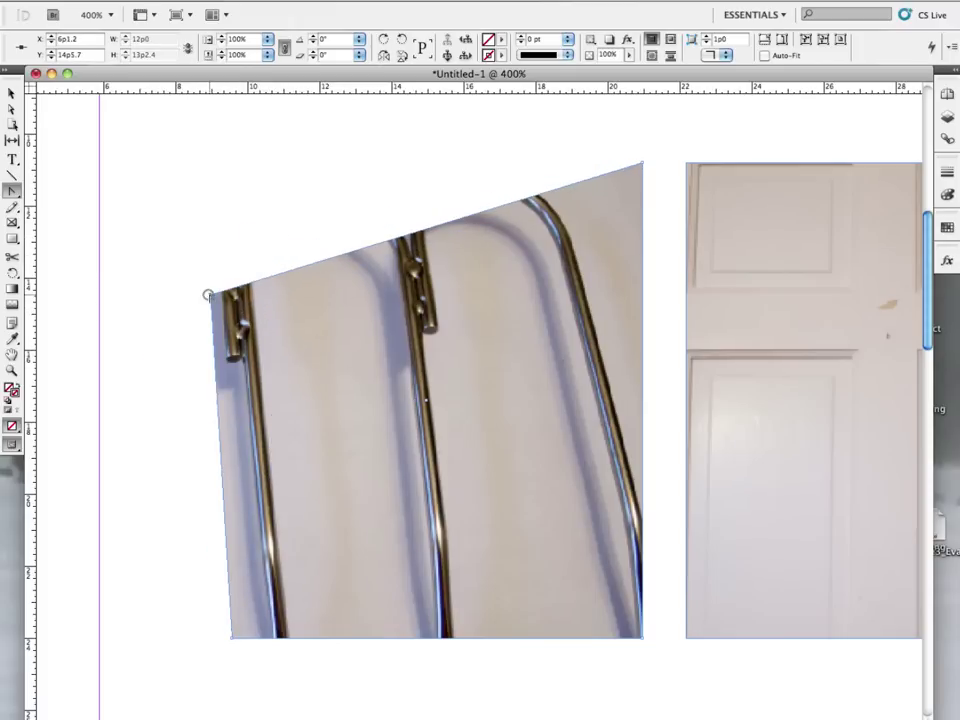
{"action": "left_click_drag", "start_coordinate": [208, 295], "coordinate": [166, 418]}
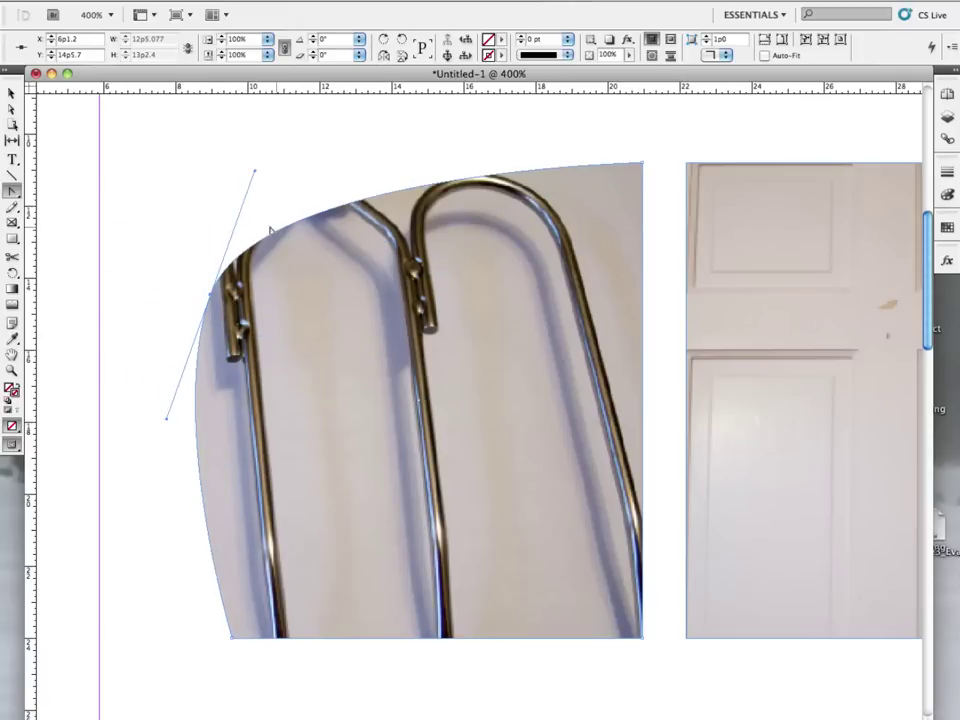
{"action": "left_click_drag", "start_coordinate": [255, 174], "coordinate": [502, 481]}
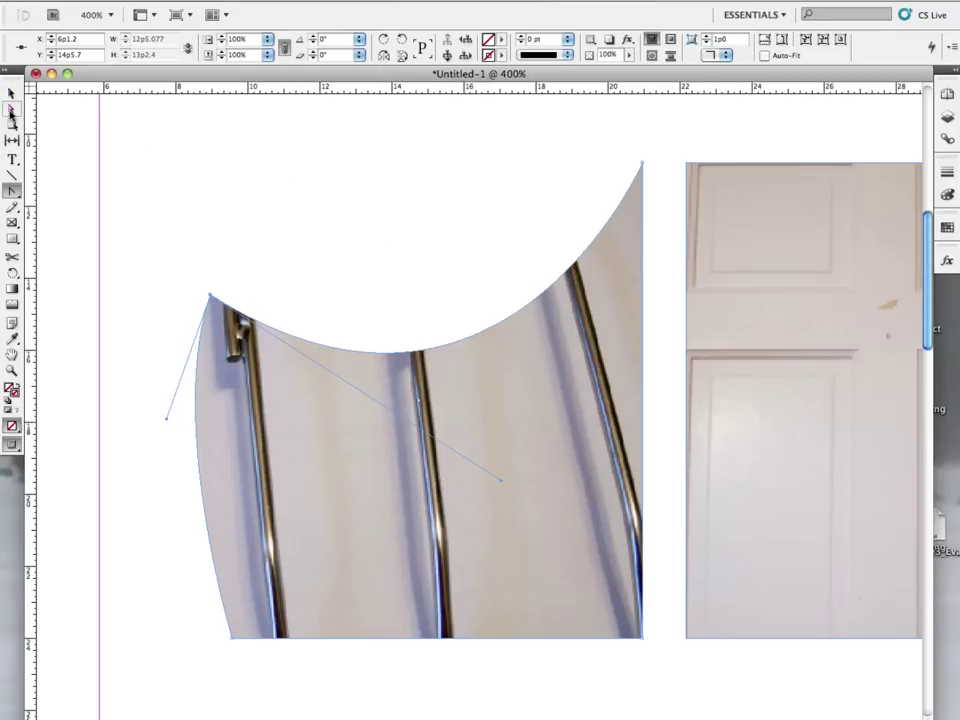
{"action": "left_click", "coordinate": [11, 110]}
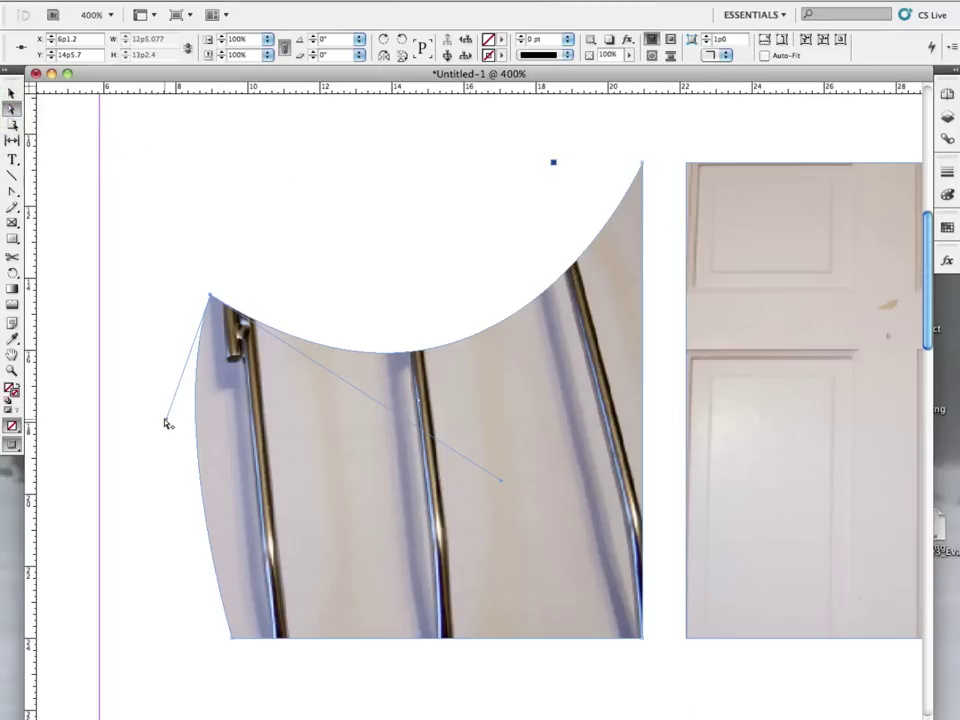
Adjust the corner's direction handles to flatten the top scoop and nearly straighten the left edge
{"action": "left_click_drag", "start_coordinate": [165, 422], "coordinate": [111, 486]}
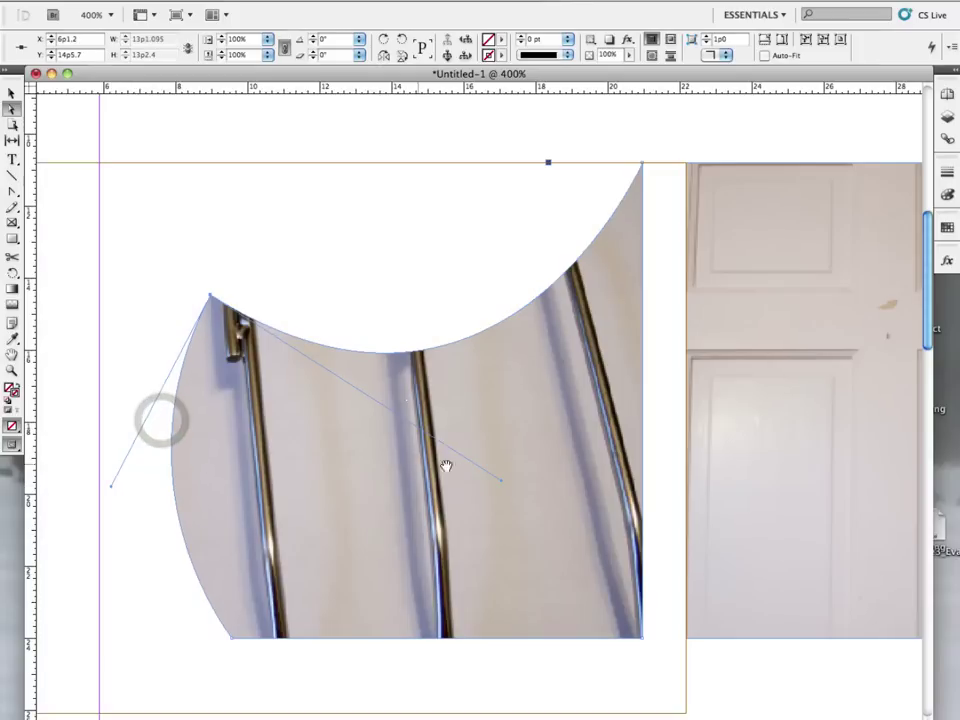
{"action": "left_click_drag", "start_coordinate": [501, 484], "coordinate": [215, 287]}
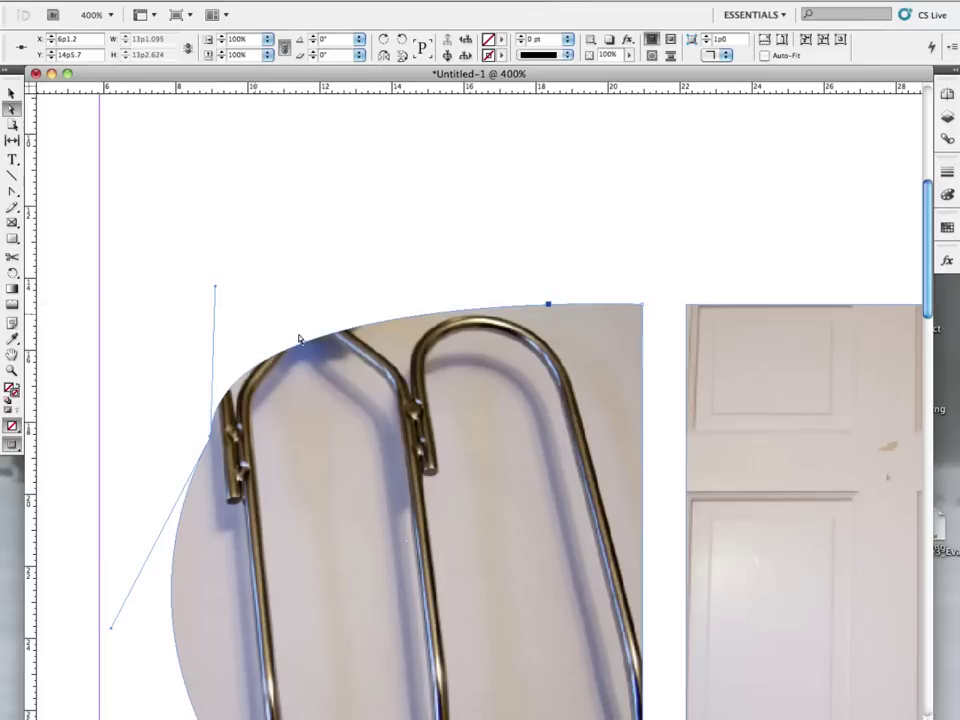
{"action": "left_click_drag", "start_coordinate": [111, 629], "coordinate": [490, 484]}
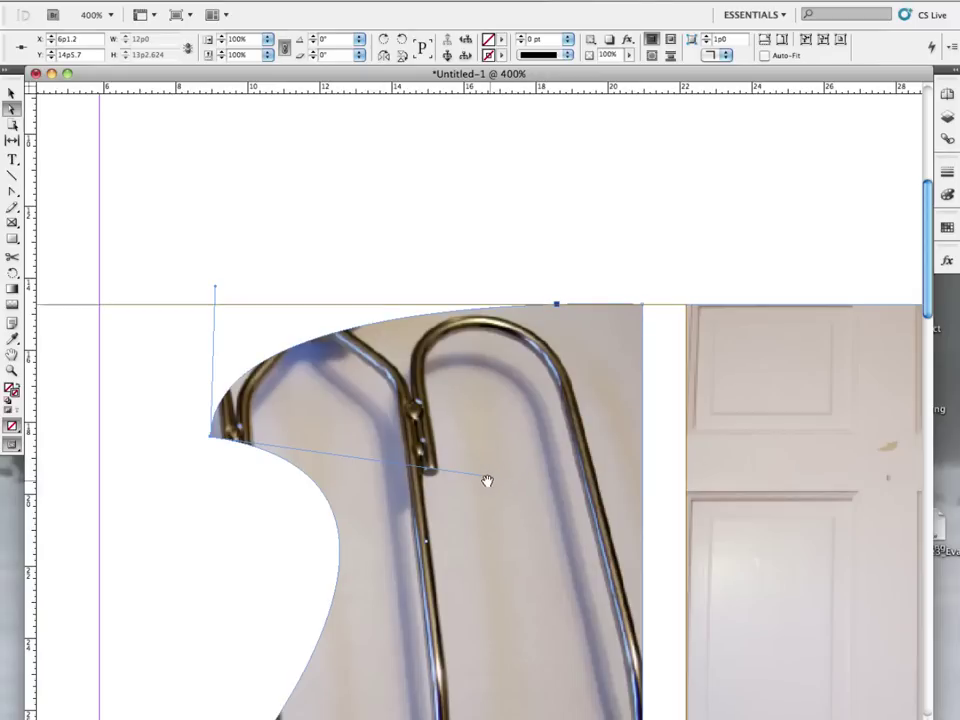
{"action": "left_click_drag", "start_coordinate": [488, 477], "coordinate": [260, 560]}
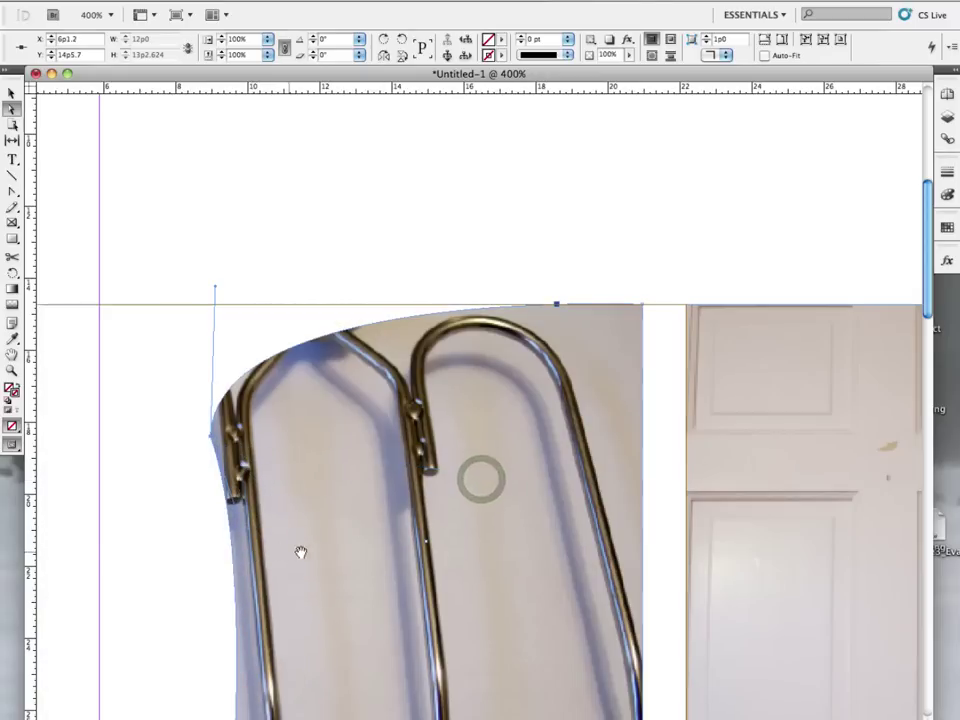
{"action": "left_click", "coordinate": [378, 536], "text": "alt"}
Convert the top-left point back to a sharp corner so the paper clip frame is rectangular again
{"action": "left_click", "coordinate": [378, 536], "text": "alt"}
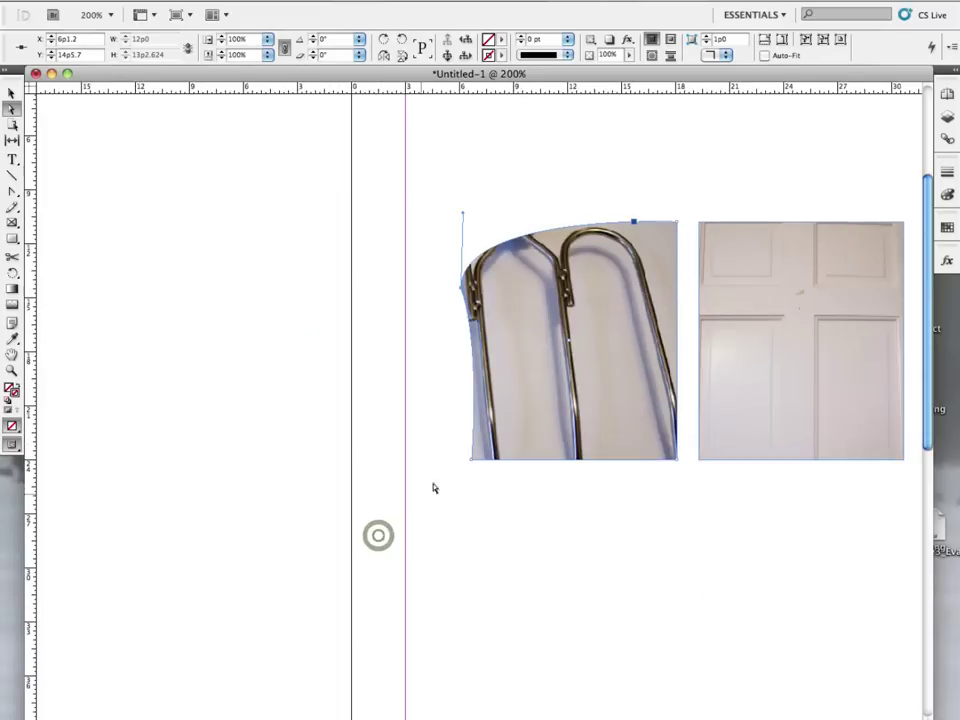
{"action": "scroll", "coordinate": [378, 536], "scroll_direction": "up", "scroll_amount": 3}
{"action": "scroll", "coordinate": [378, 536], "scroll_direction": "right", "scroll_amount": 3}
{"action": "scroll", "coordinate": [300, 519], "scroll_direction": "right", "scroll_amount": 2}
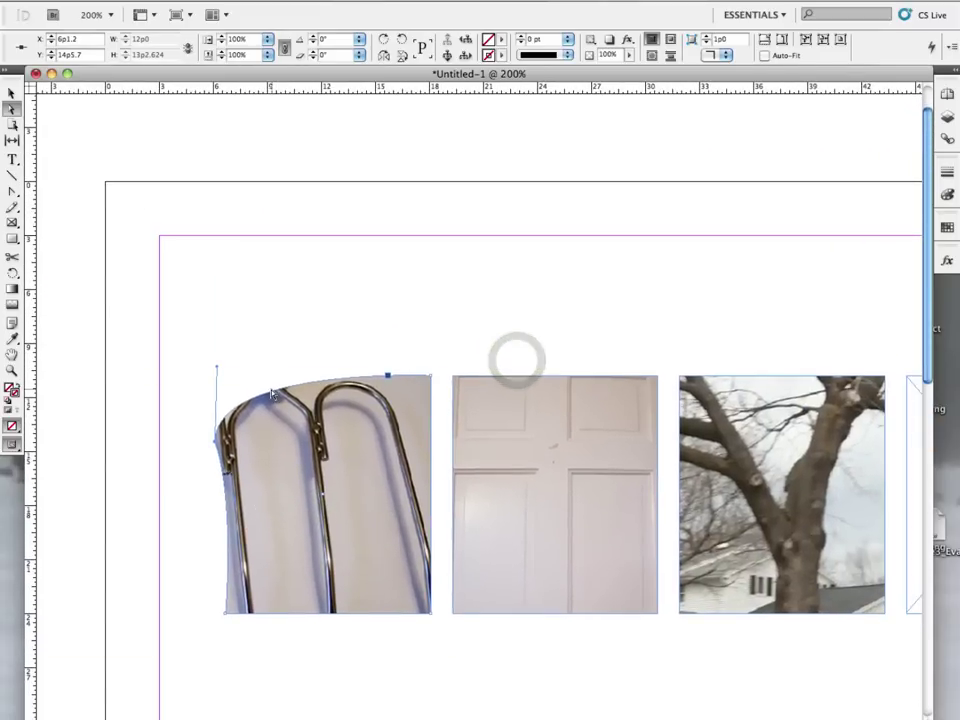
{"action": "key", "text": "c"}
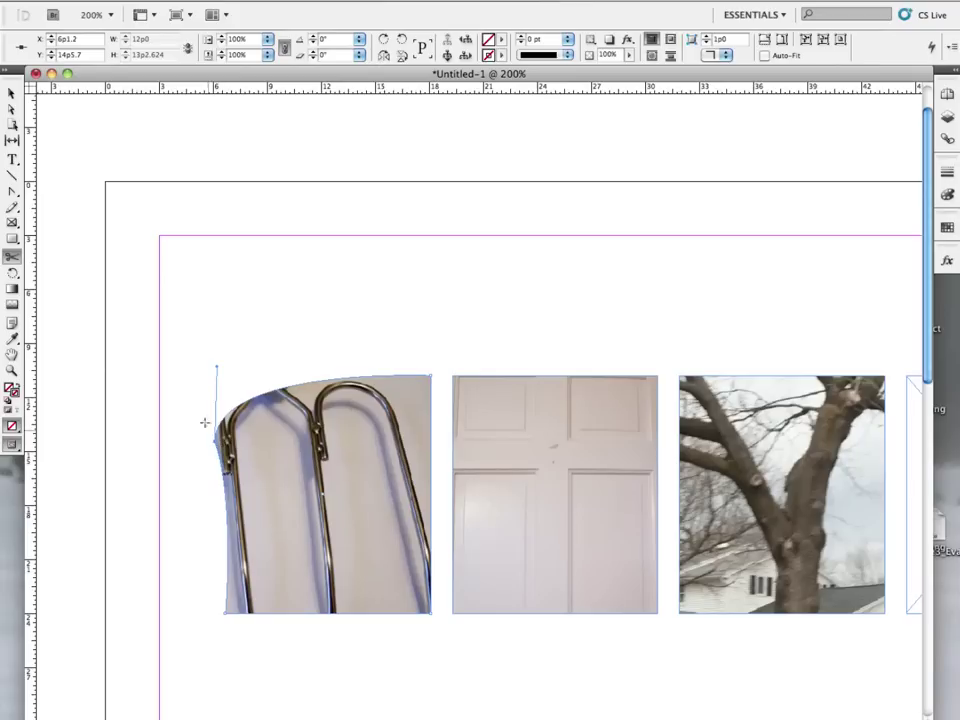
{"action": "left_click", "coordinate": [12, 190]}
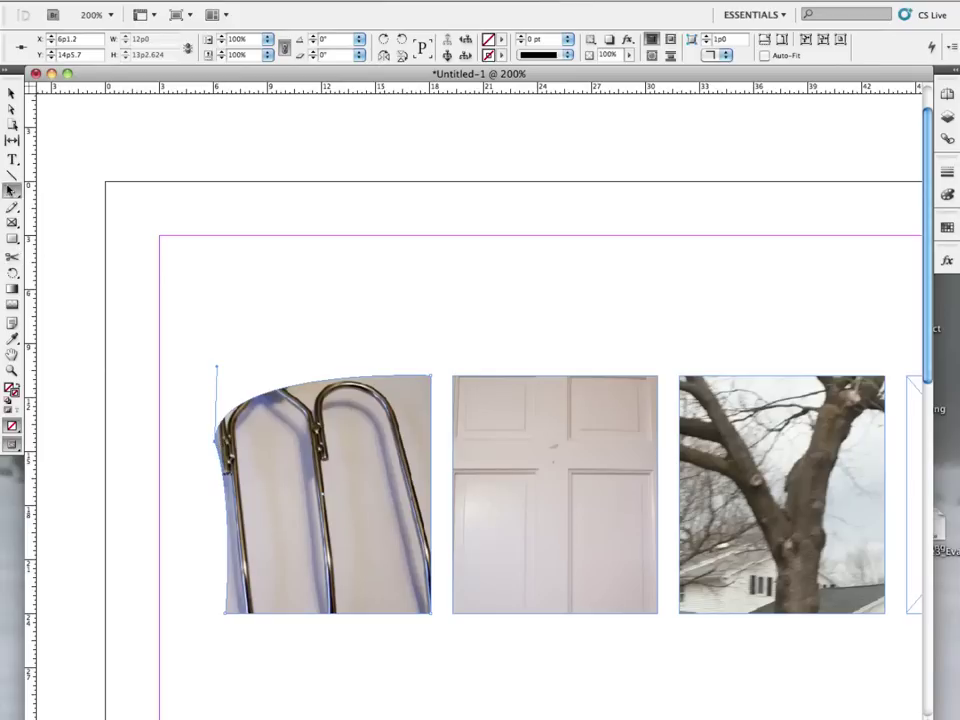
{"action": "left_click", "coordinate": [213, 442]}
{"action": "key", "text": "a"}
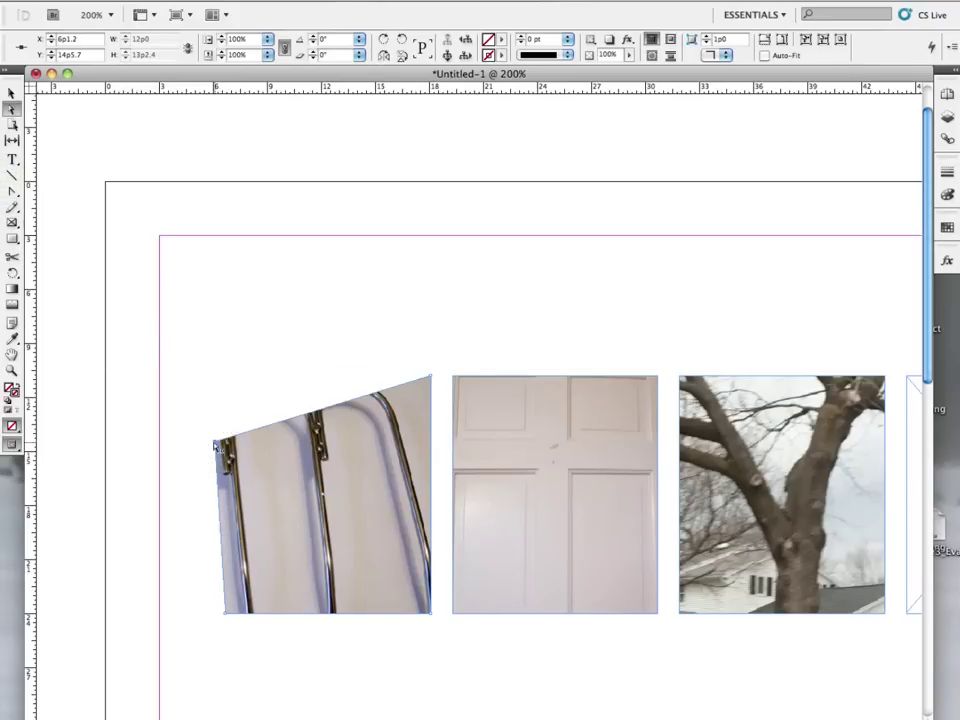
{"action": "left_click_drag", "start_coordinate": [222, 410], "coordinate": [228, 376]}
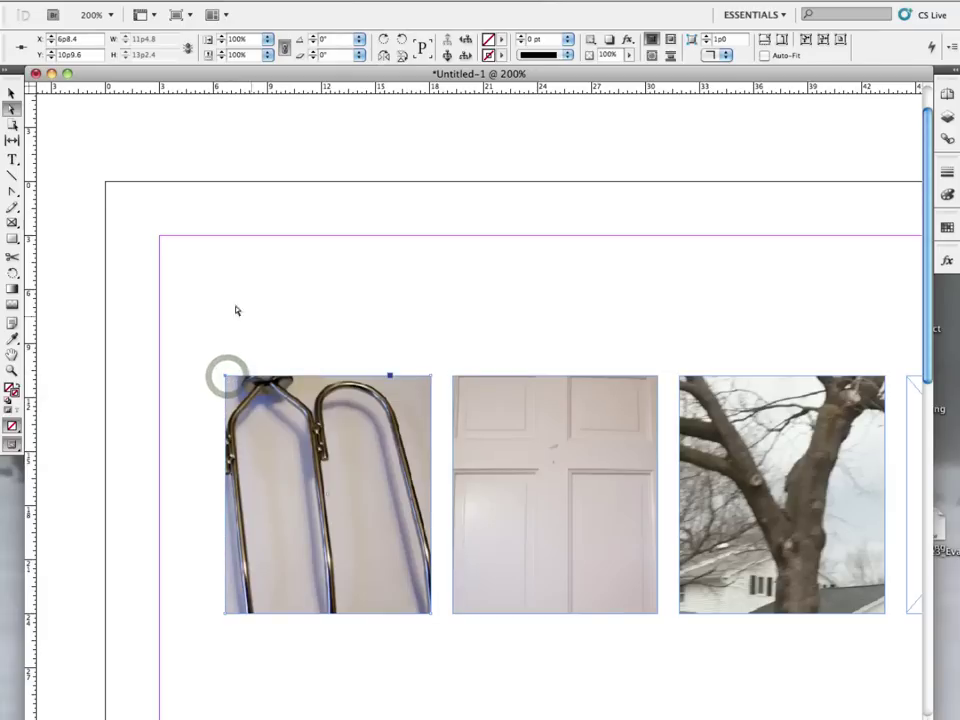
{"action": "left_click_drag", "start_coordinate": [660, 568], "coordinate": [596, 559]}
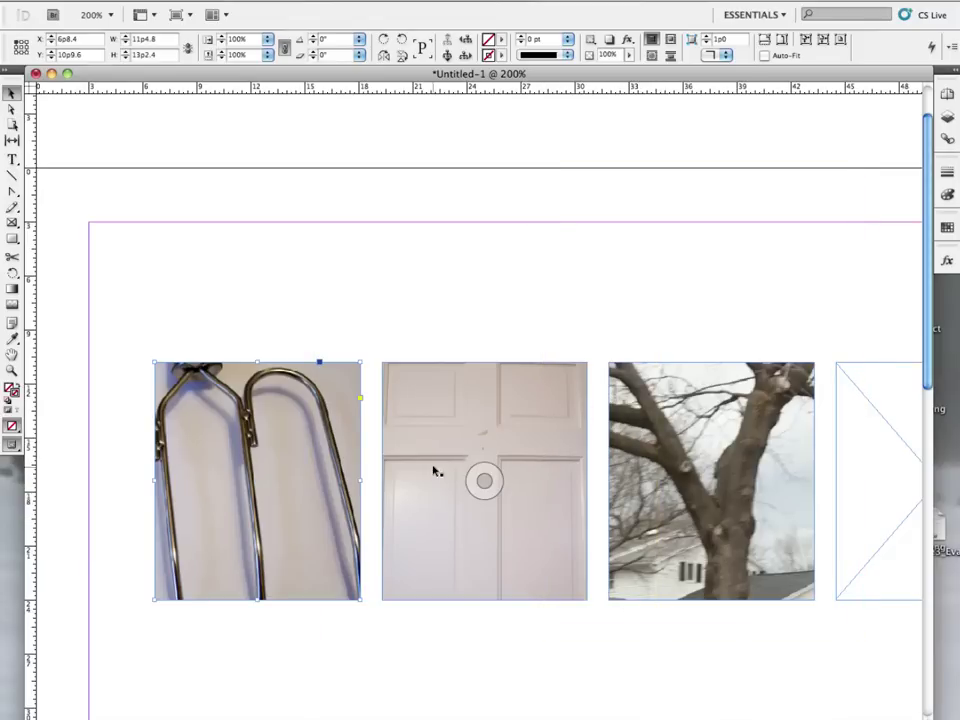
Move the door frame down out of the row and slide the paper clip frame into its slot
{"action": "left_click_drag", "start_coordinate": [437, 462], "coordinate": [311, 572]}
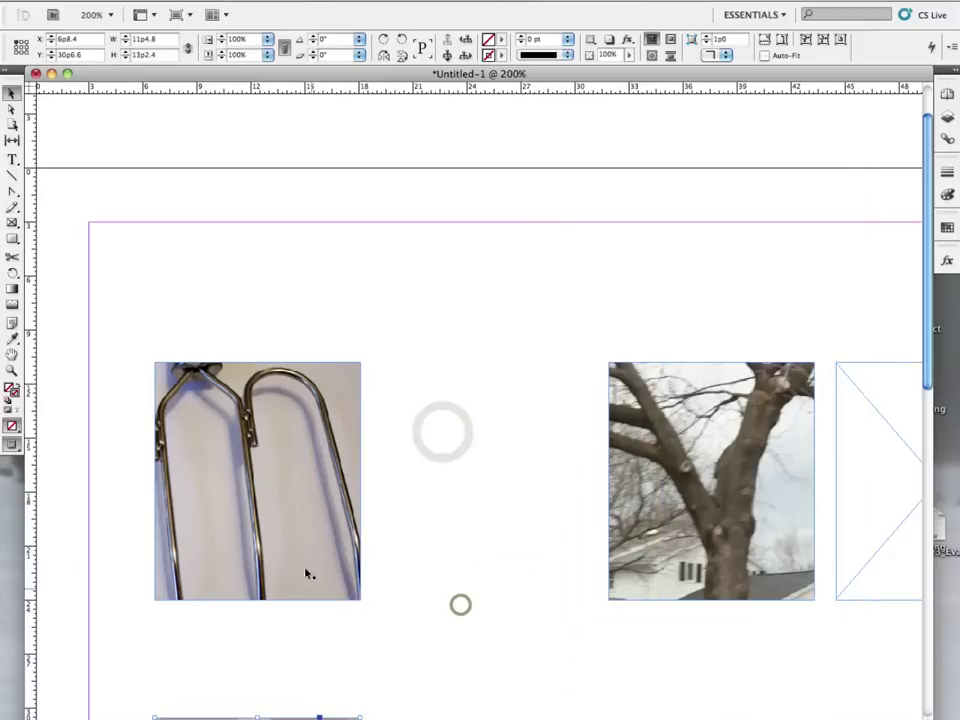
{"action": "left_click_drag", "start_coordinate": [265, 511], "coordinate": [550, 518]}
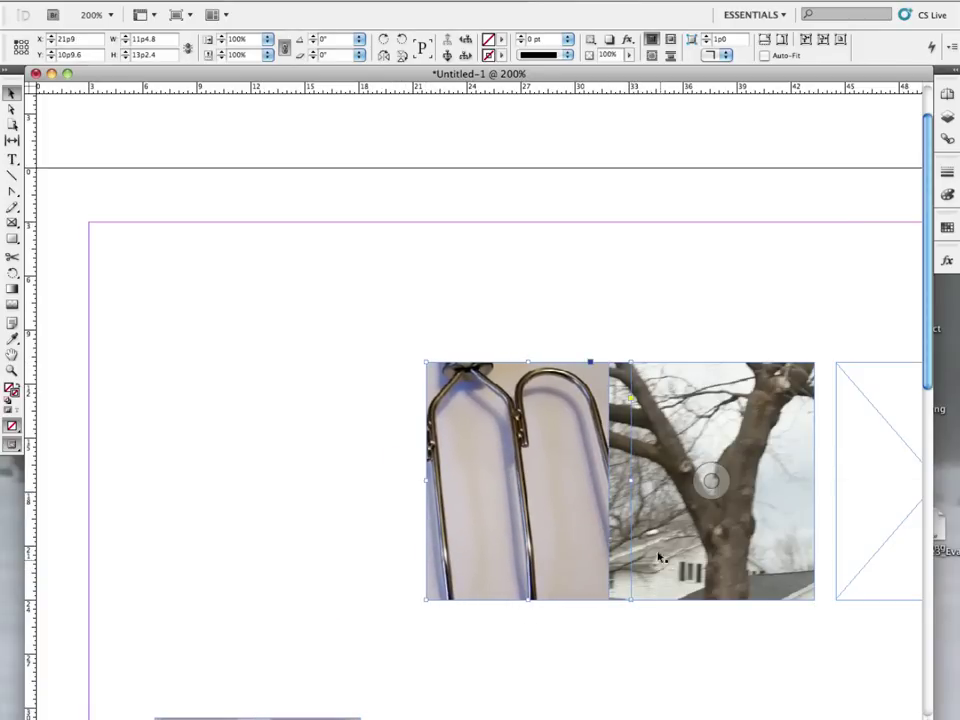
{"action": "left_click_drag", "start_coordinate": [562, 516], "coordinate": [484, 514]}
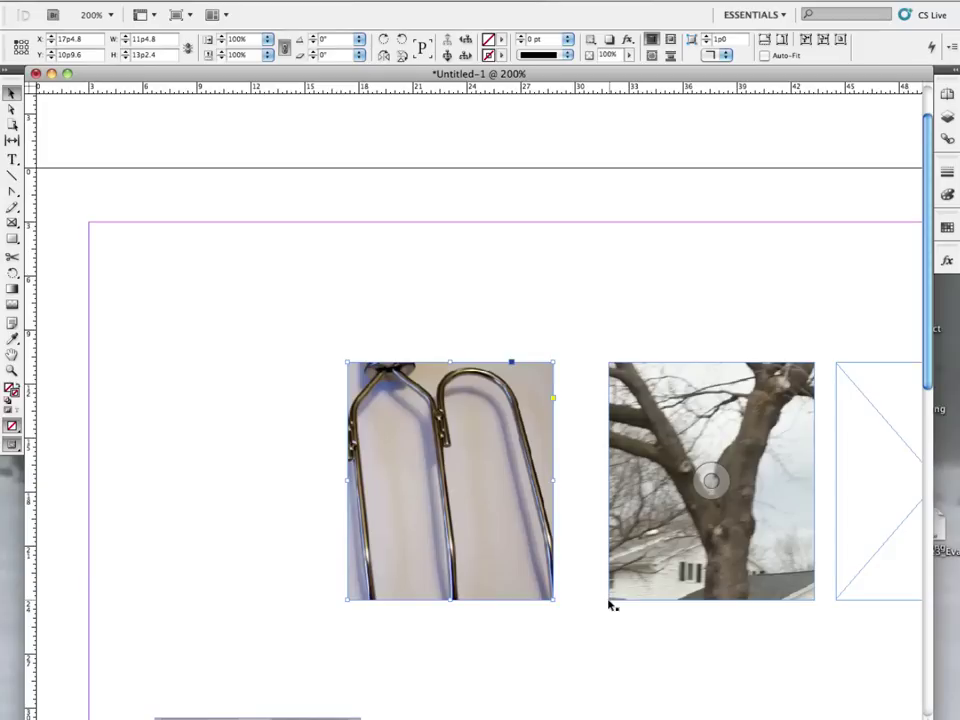
Pull the tree frame's bottom-left corner inward, add an edge point, and move the top-left corner left
{"action": "key", "text": "a"}
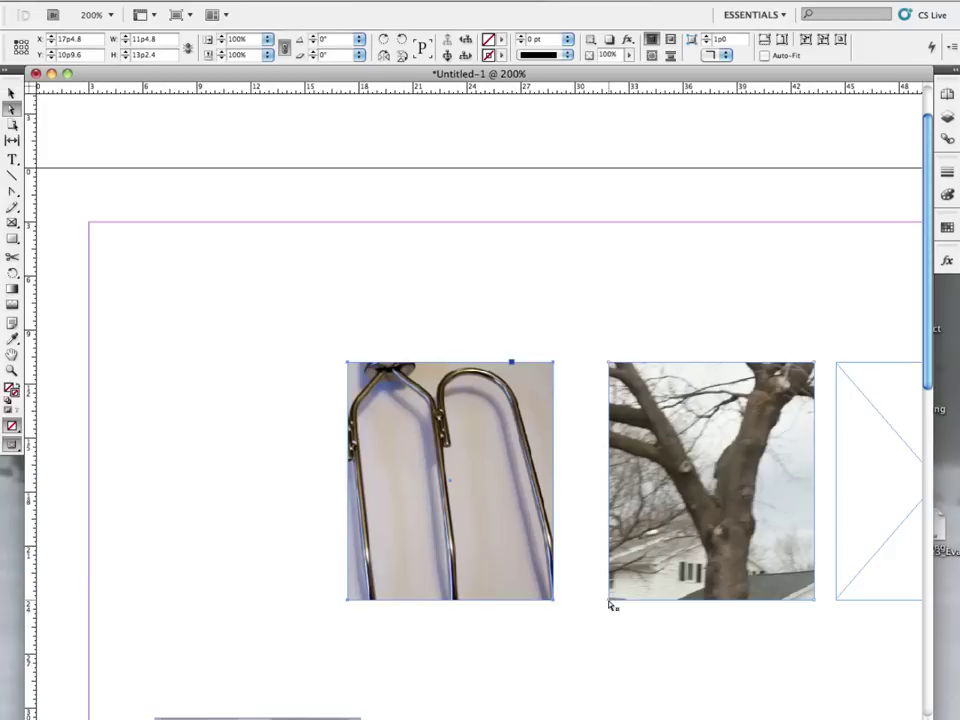
{"action": "left_click", "coordinate": [610, 601]}
{"action": "left_click_drag", "start_coordinate": [608, 601], "coordinate": [697, 600]}
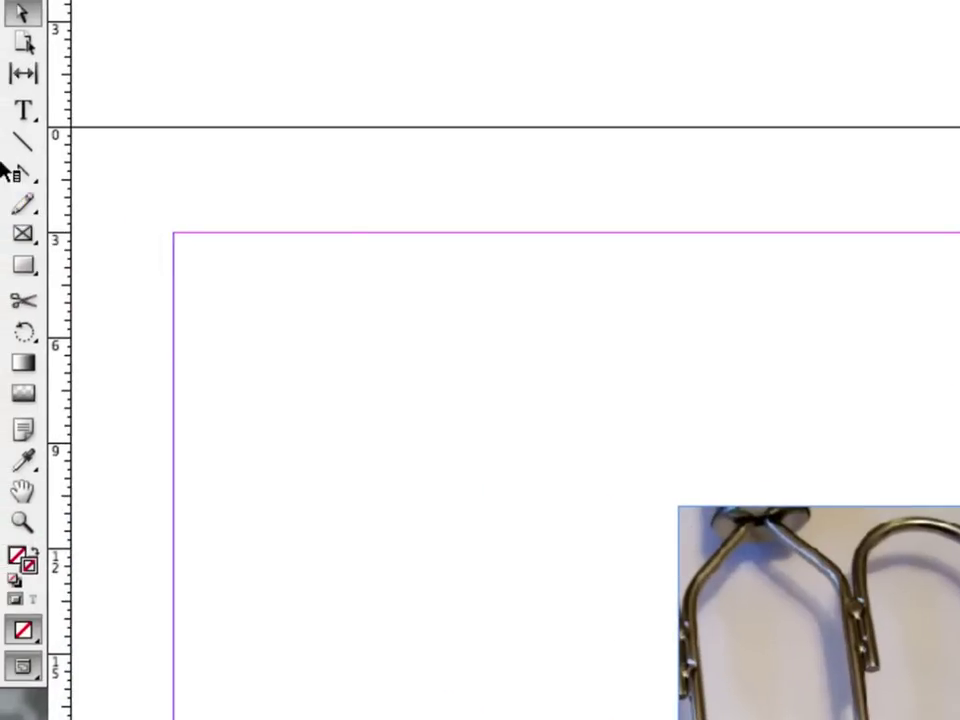
{"action": "left_click_drag", "start_coordinate": [30, 176], "coordinate": [182, 214]}
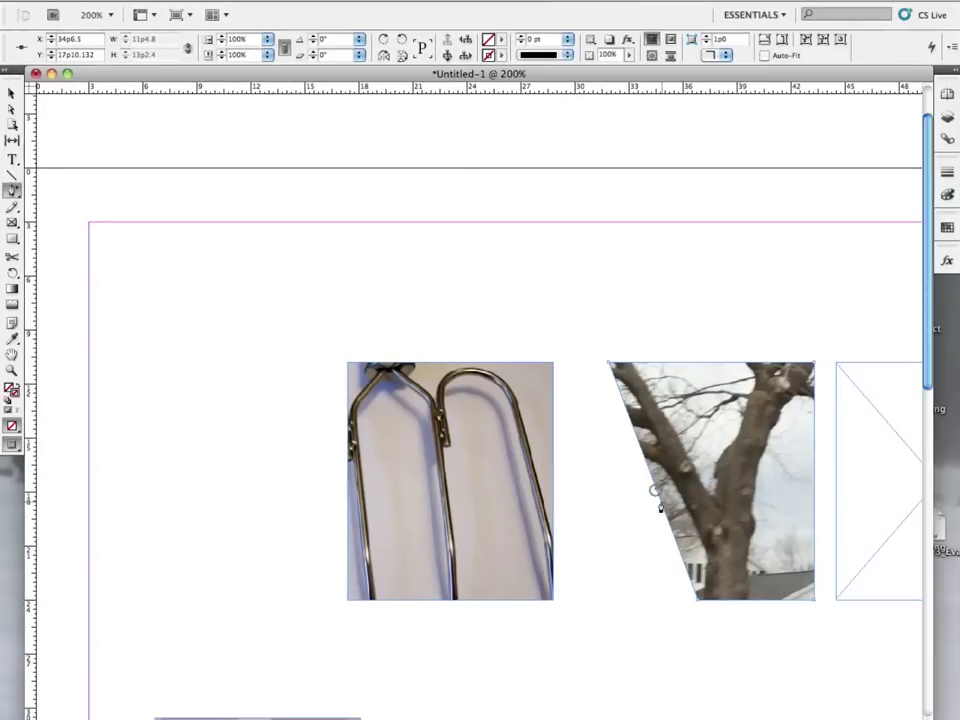
{"action": "left_click", "coordinate": [656, 498], "text": "super"}
{"action": "left_click_drag", "start_coordinate": [656, 498], "coordinate": [656, 490]}
{"action": "left_click_drag", "start_coordinate": [608, 357], "coordinate": [597, 362]}
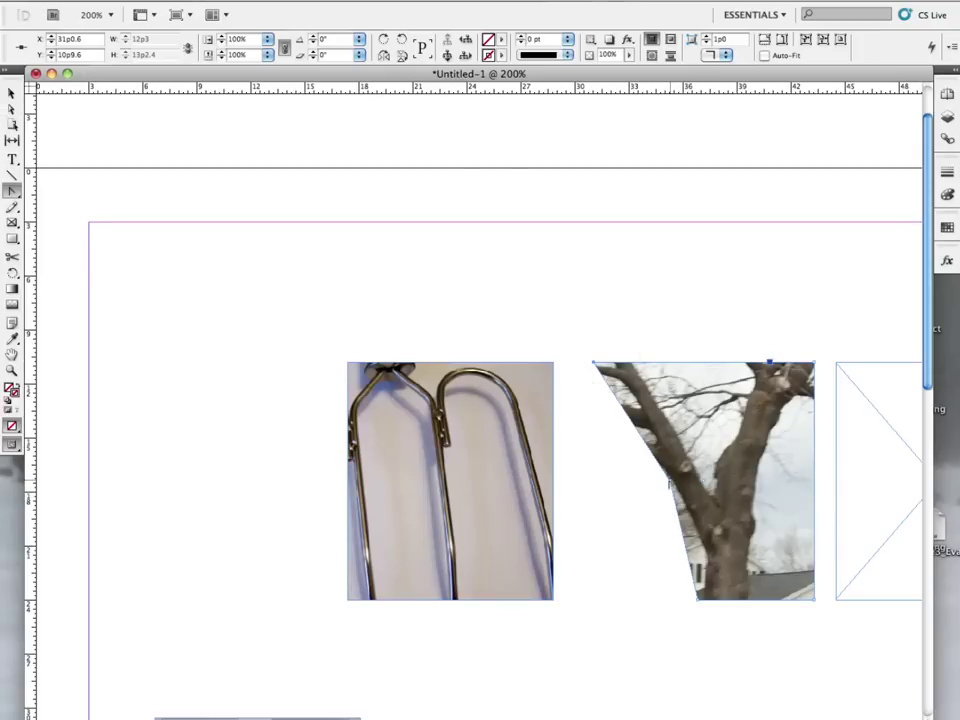
Zoom in and drag the left-edge anchor with Convert Direction Point to curve the slanted edge
{"action": "key", "text": "super+equal"}
{"action": "left_click", "coordinate": [672, 482]}
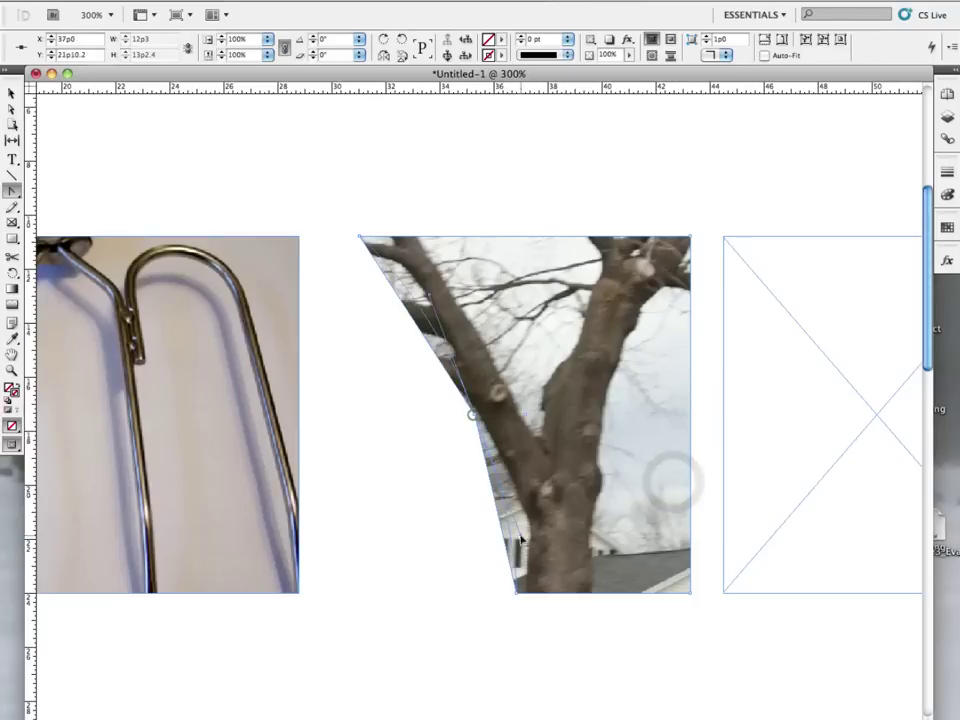
{"action": "left_click_drag", "start_coordinate": [467, 407], "coordinate": [445, 365]}
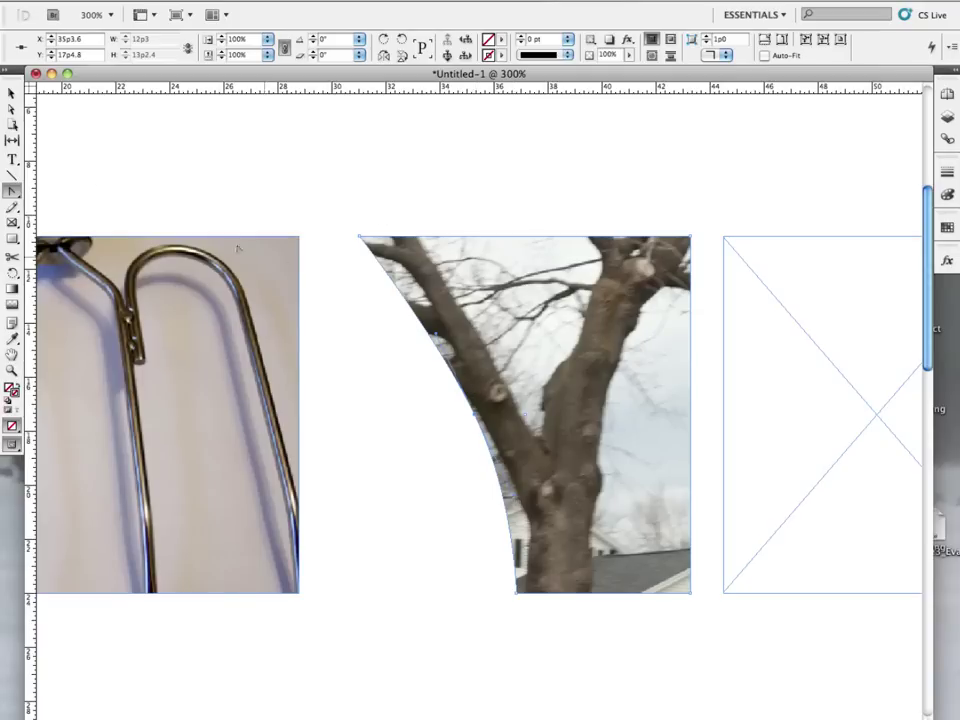
Reposition the paperclip frame toward the tree photo, finishing slightly left
{"action": "left_click", "coordinate": [12, 92]}
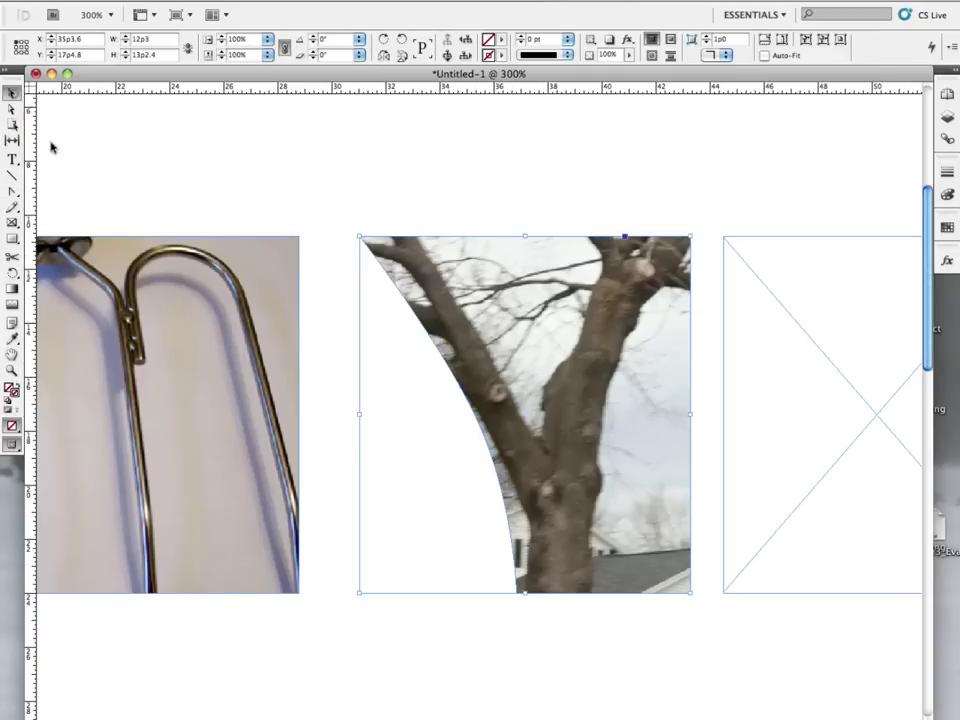
{"action": "left_click", "coordinate": [167, 407]}
{"action": "left_click_drag", "start_coordinate": [128, 363], "coordinate": [186, 372]}
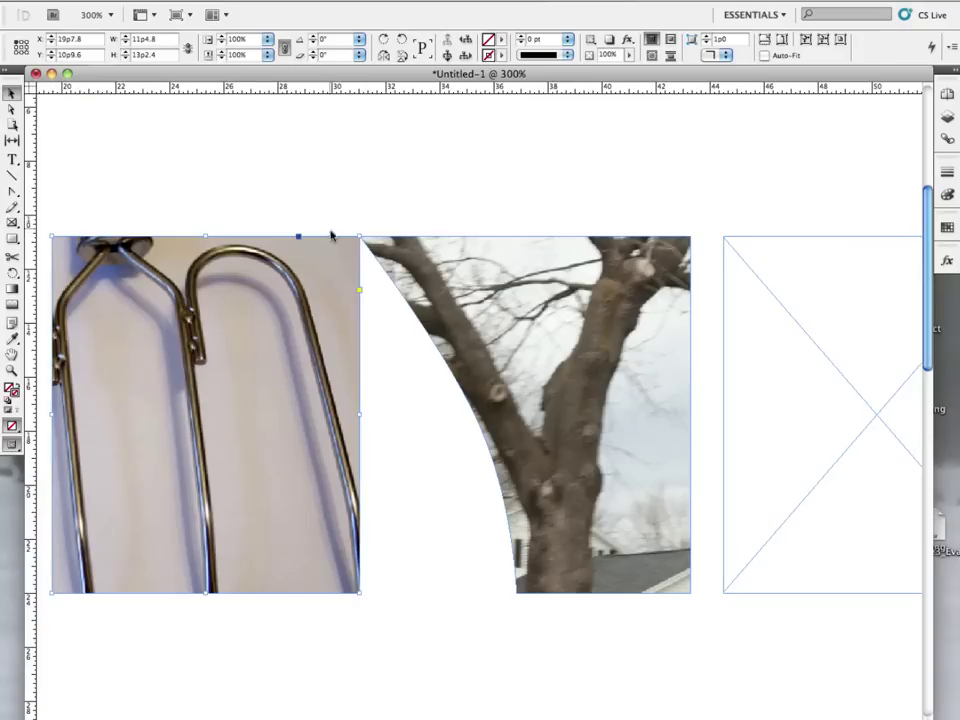
{"action": "left_click", "coordinate": [12, 108]}
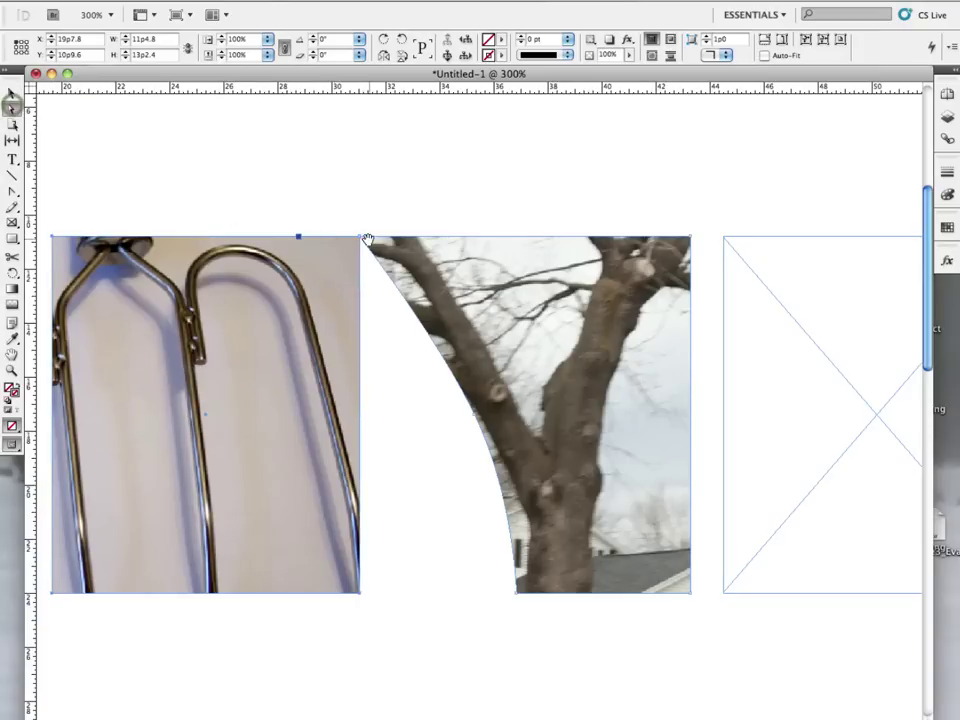
{"action": "left_click_drag", "start_coordinate": [362, 242], "coordinate": [333, 244]}
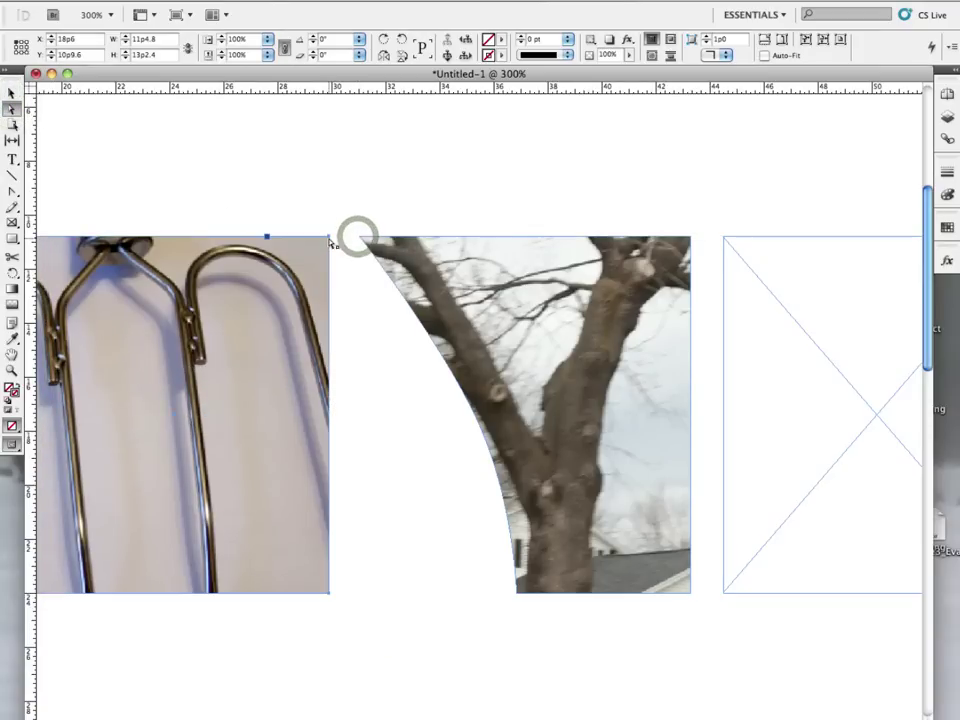
{"action": "key", "text": "super+z"}
{"action": "left_click", "coordinate": [323, 209]}
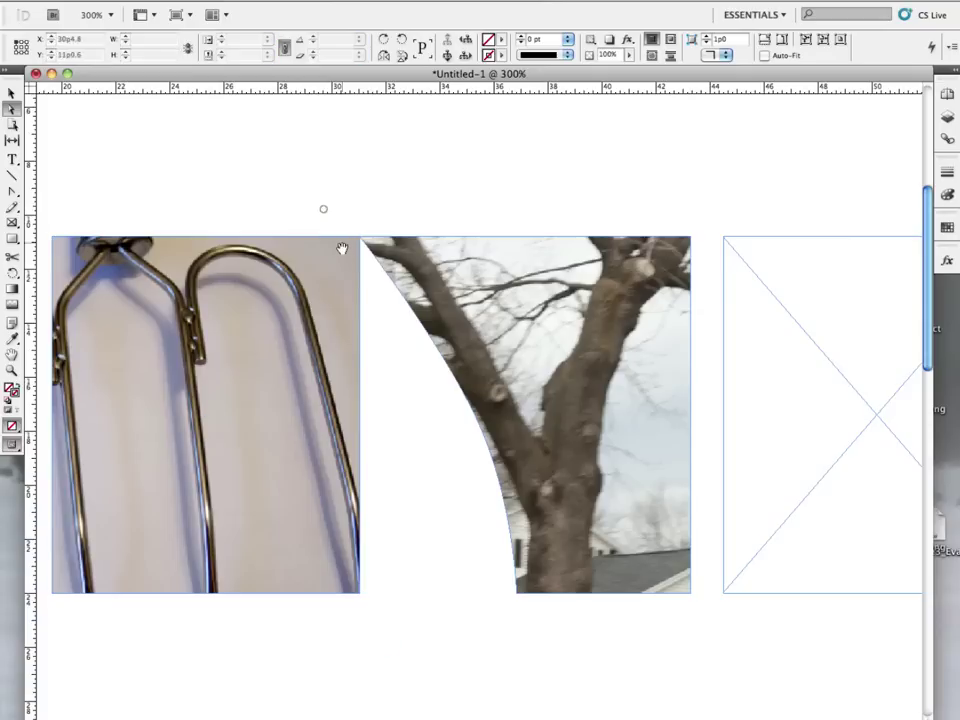
{"action": "left_click", "coordinate": [285, 166]}
{"action": "key", "text": "v"}
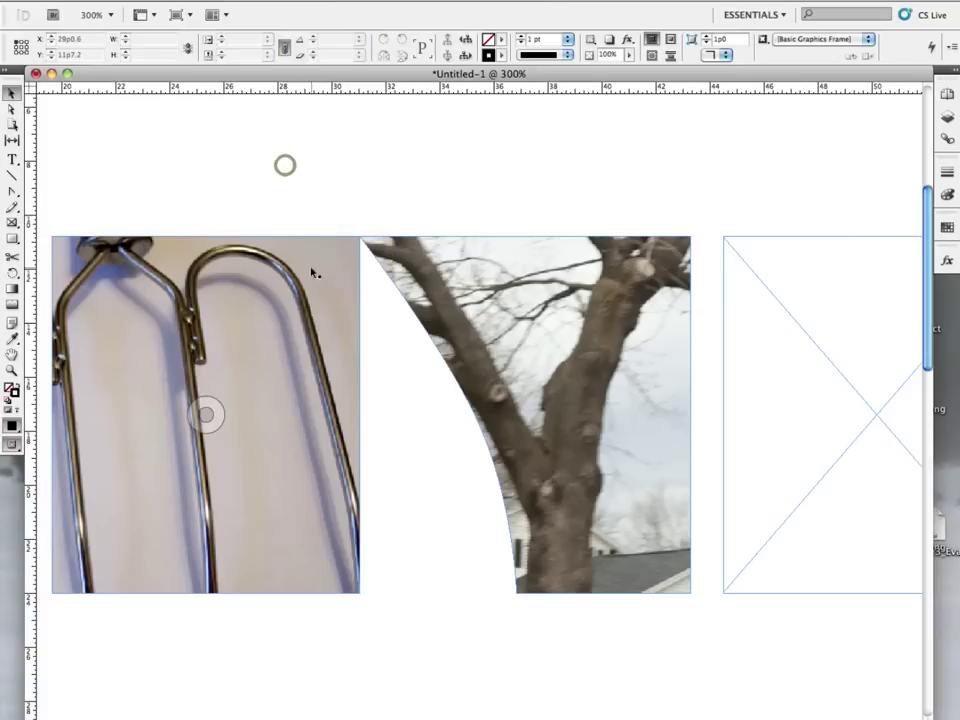
{"action": "left_click", "coordinate": [312, 269]}
{"action": "left_click_drag", "start_coordinate": [318, 317], "coordinate": [300, 313]}
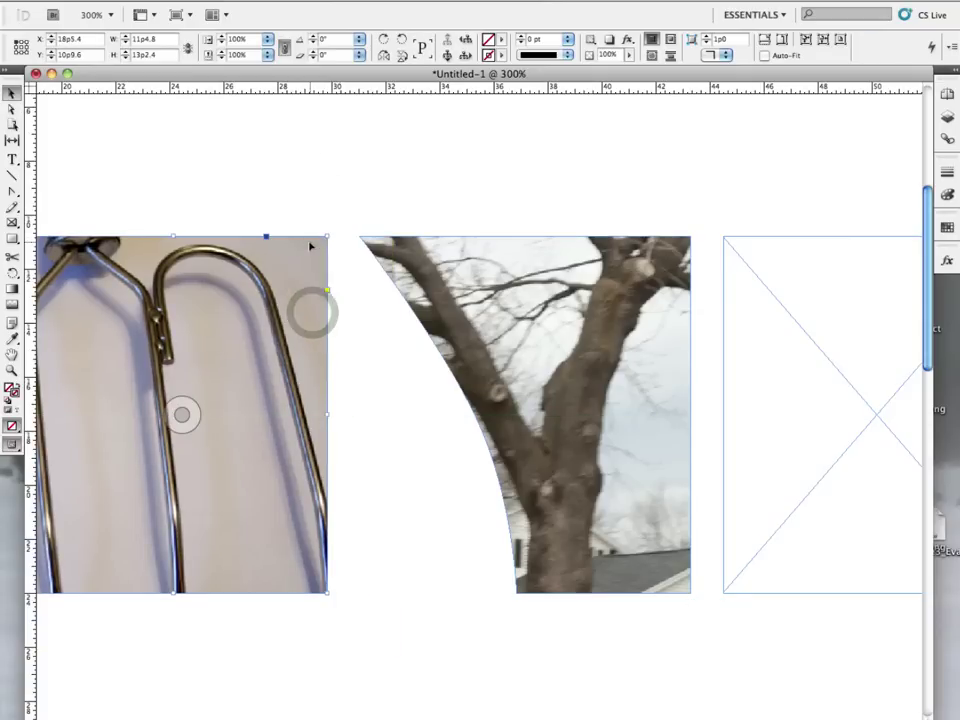
Move the paperclip frame's top-right corner left and its bottom-right corner out to slant the right edge
{"action": "key", "text": "a"}
{"action": "left_click_drag", "start_coordinate": [327, 240], "coordinate": [300, 242]}
{"action": "key", "text": "super+z"}
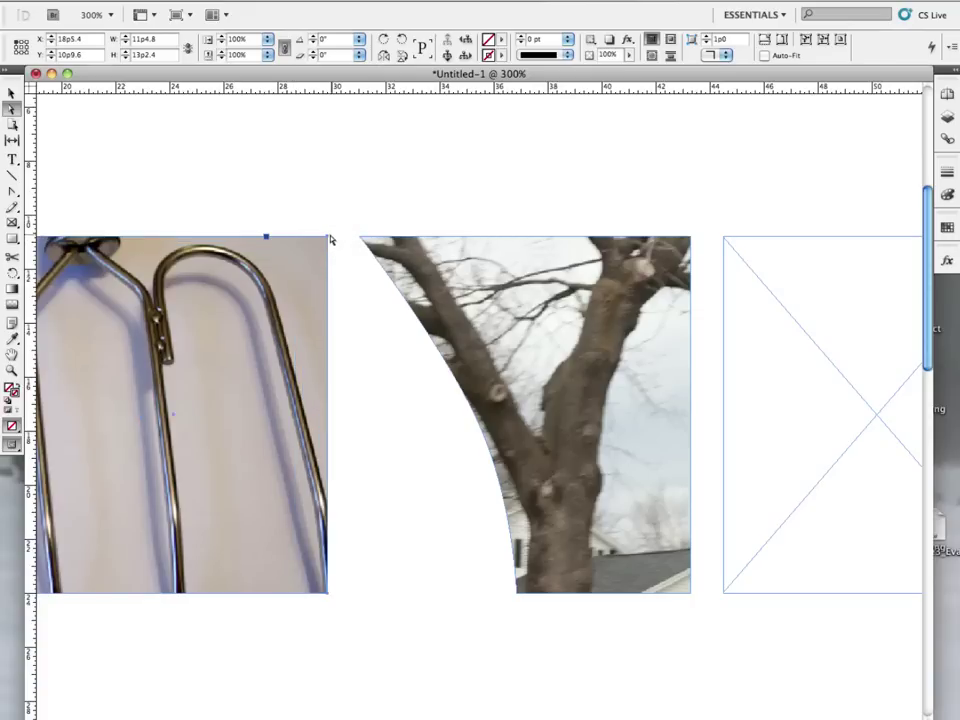
{"action": "left_click_drag", "start_coordinate": [343, 214], "coordinate": [252, 240]}
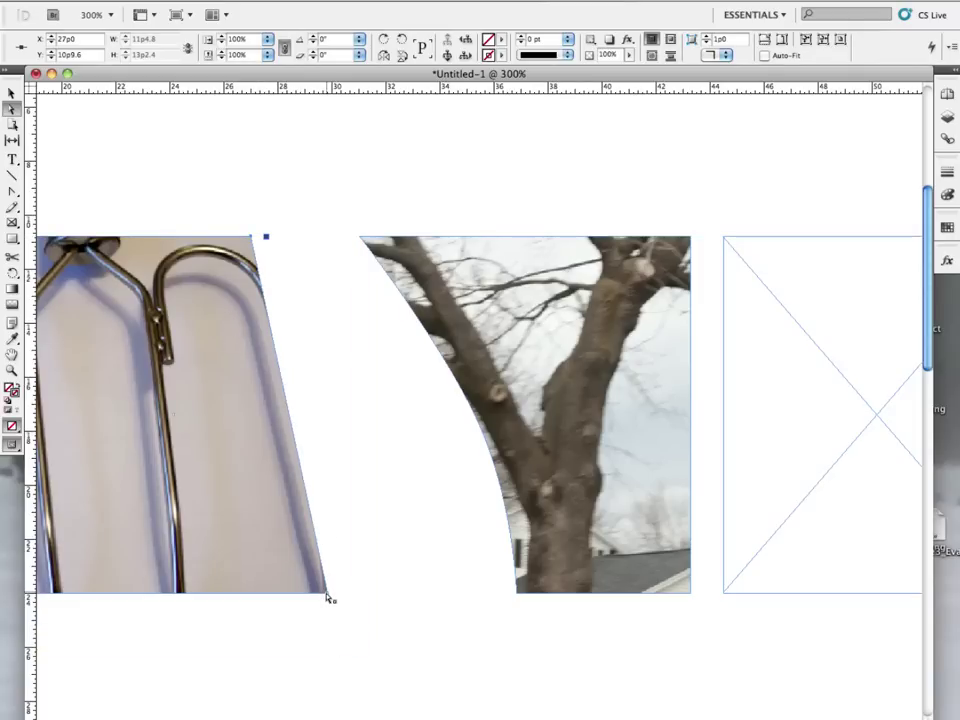
{"action": "left_click_drag", "start_coordinate": [326, 595], "coordinate": [350, 593]}
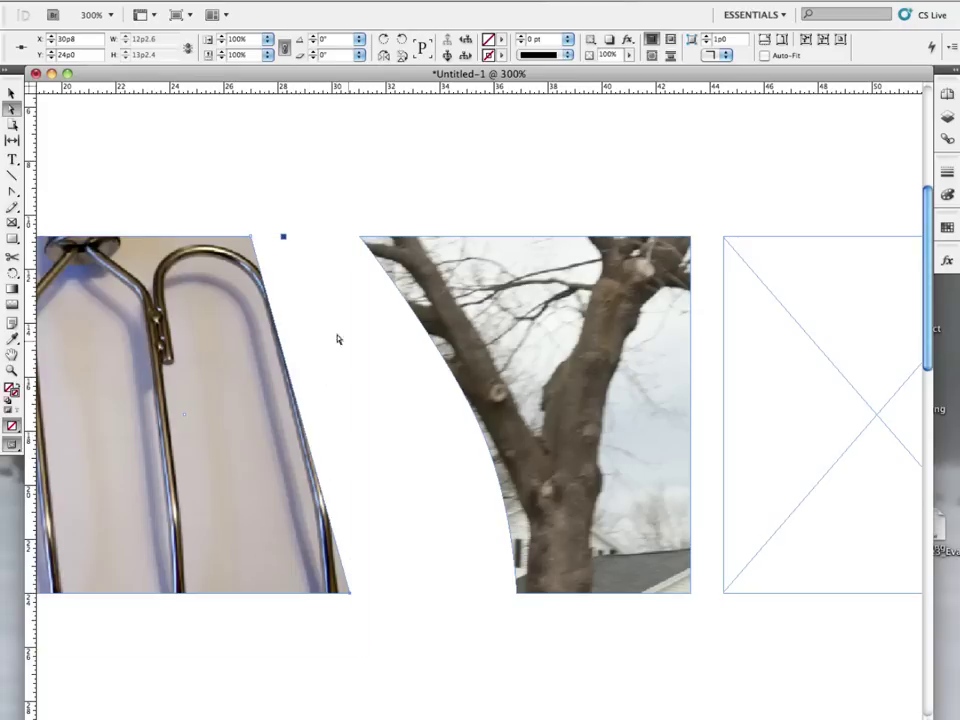
Add anchor points along the slanted right edge and pull the upper one outward to bow it
{"action": "left_click", "coordinate": [12, 190]}
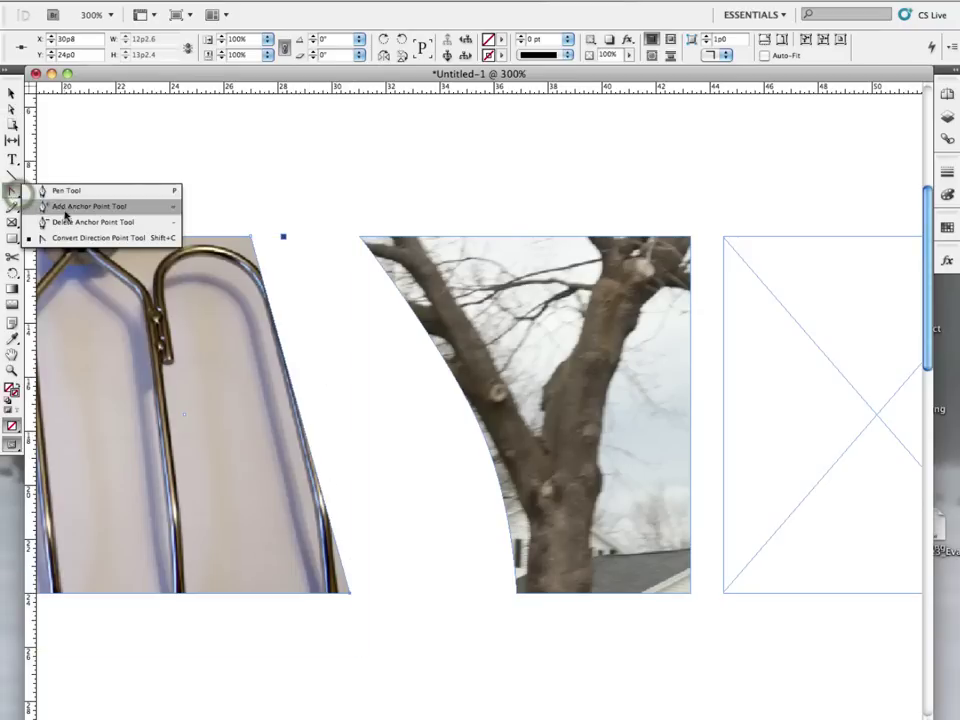
{"action": "left_click", "coordinate": [69, 208]}
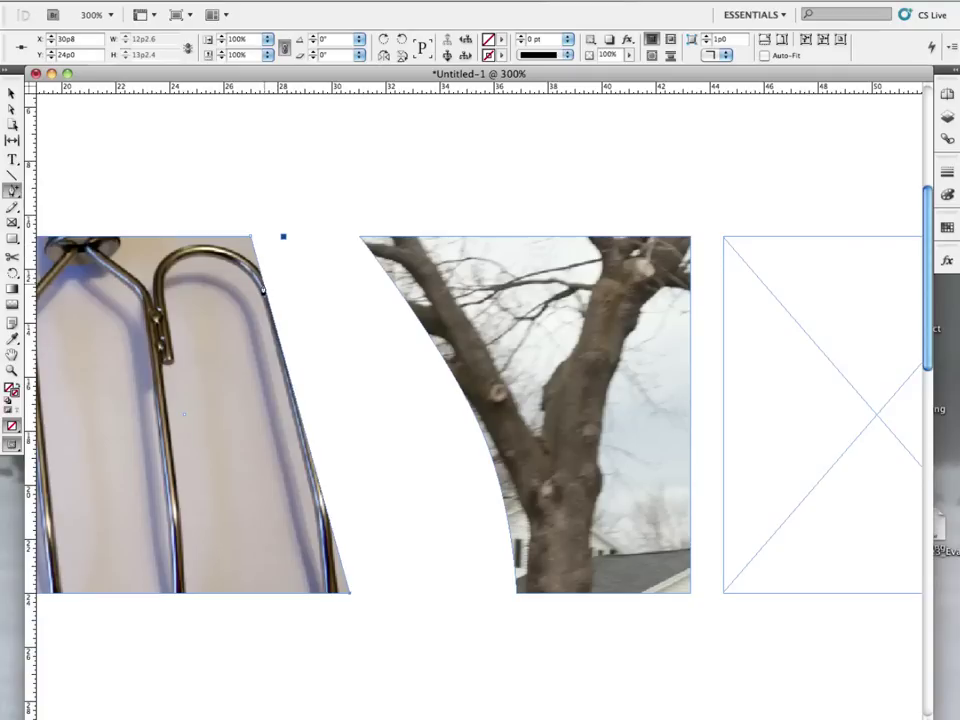
{"action": "left_click", "coordinate": [263, 284]}
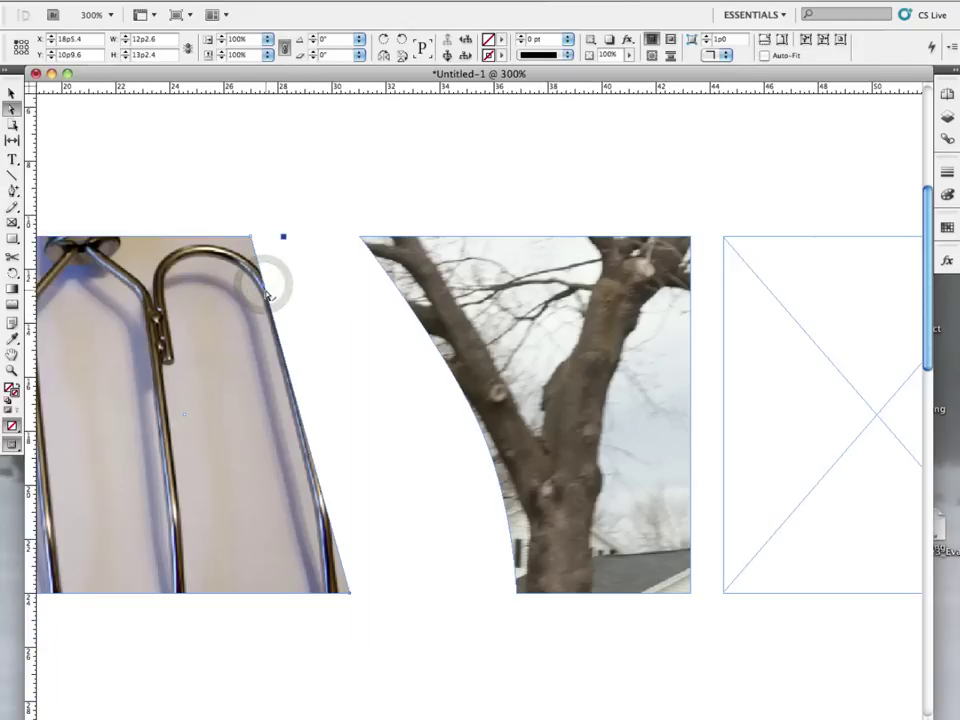
{"action": "left_click_drag", "start_coordinate": [268, 293], "coordinate": [285, 285]}
{"action": "key", "text": "super+z"}
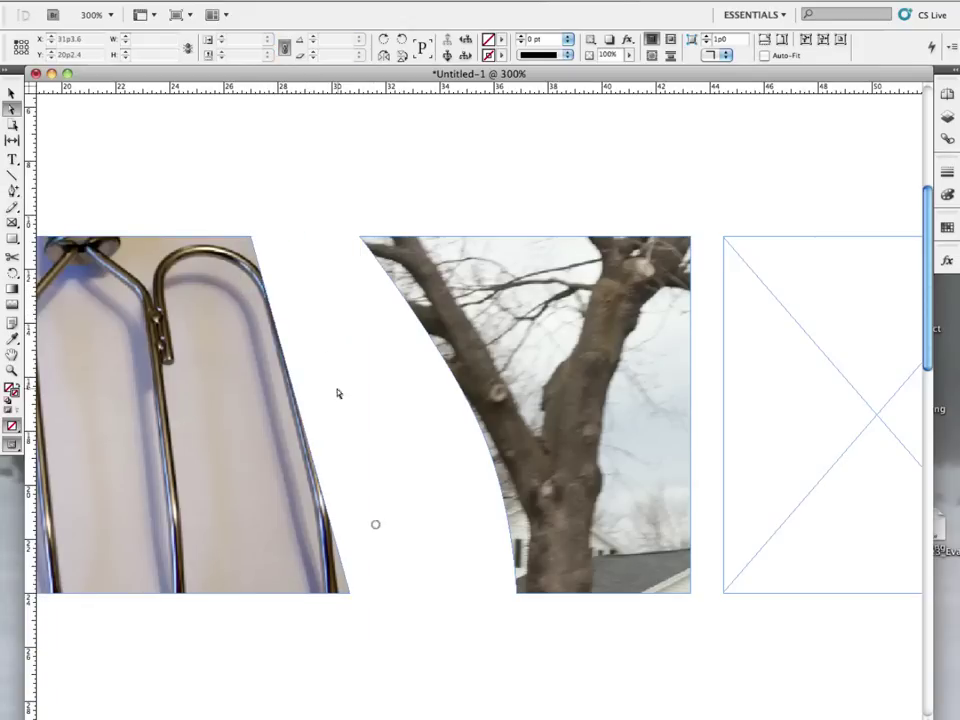
{"action": "left_click", "coordinate": [375, 524]}
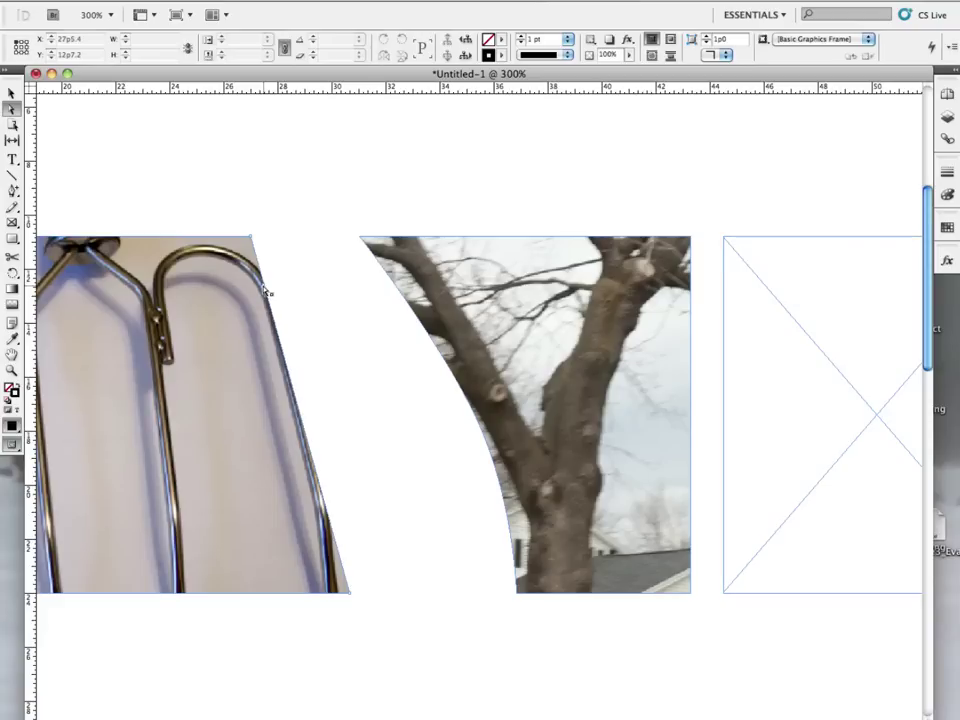
{"action": "mouse_move", "coordinate": [266, 291]}
{"action": "left_mouse_down"}
{"action": "mouse_move", "coordinate": [262, 283]}
{"action": "mouse_move", "coordinate": [280, 287]}
{"action": "left_mouse_up"}
{"action": "key", "text": "p"}
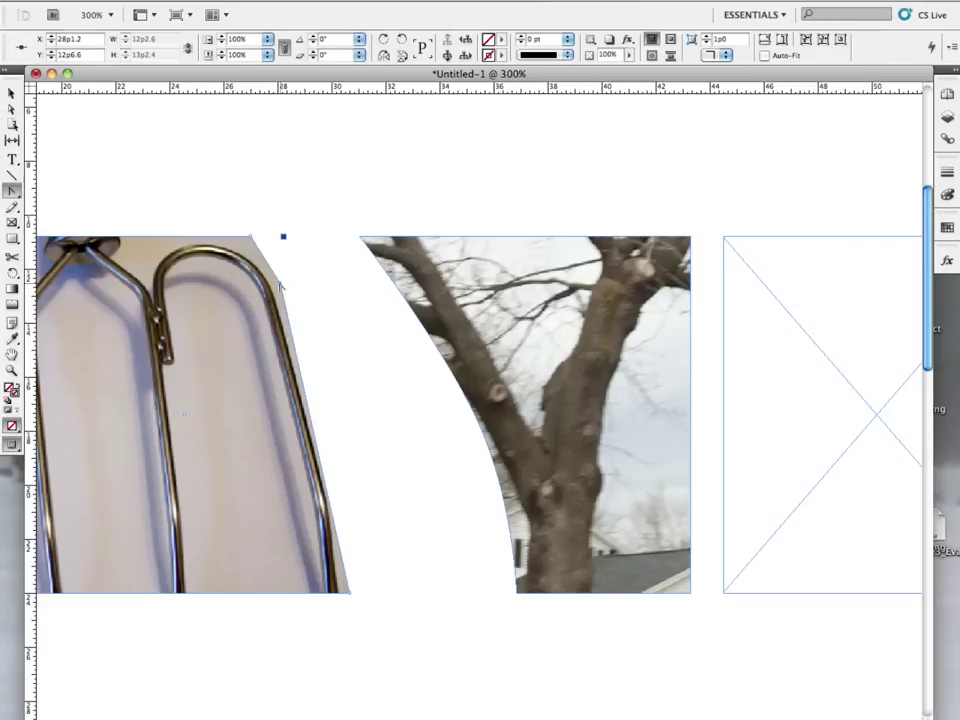
{"action": "left_click", "coordinate": [279, 284]}
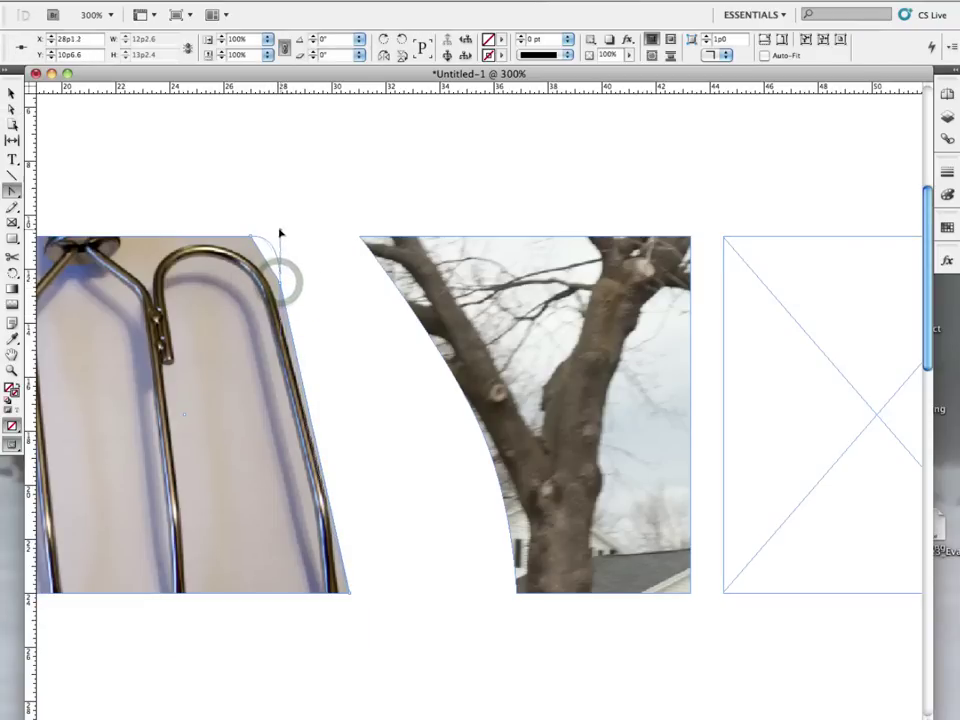
{"action": "left_click", "coordinate": [274, 264]}
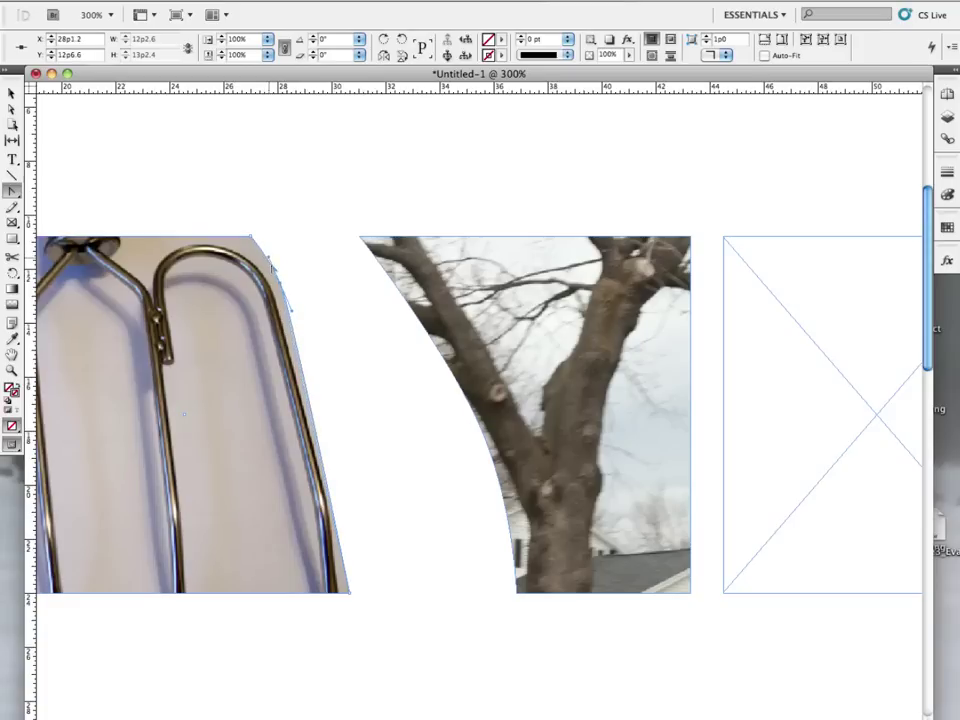
{"action": "key", "text": "a"}
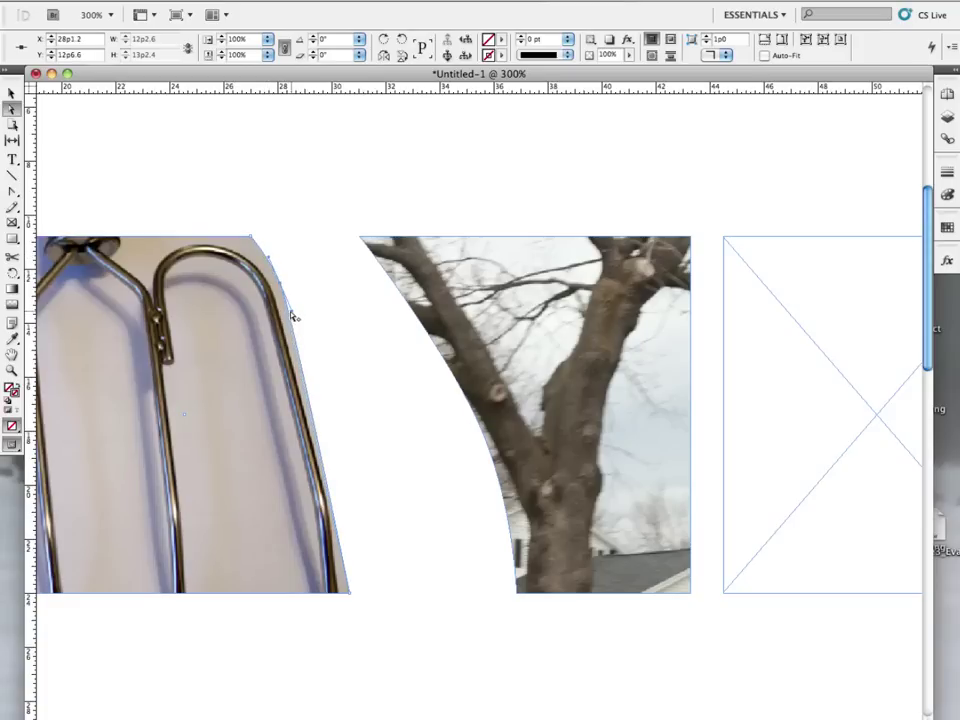
{"action": "left_click_drag", "start_coordinate": [291, 315], "coordinate": [315, 369]}
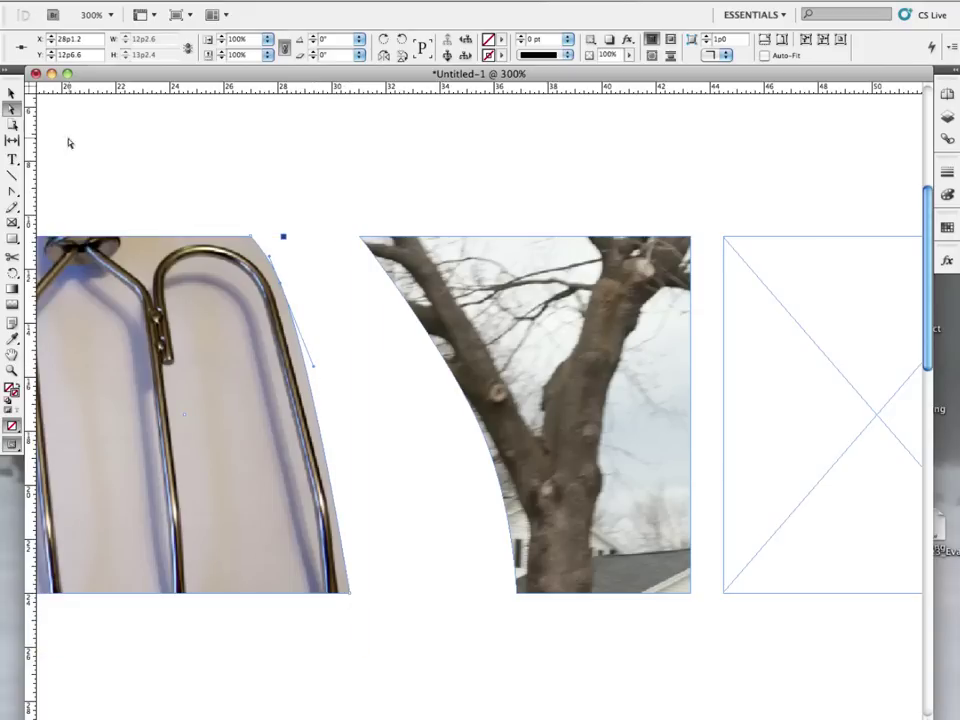
Convert the paperclip frame's bottom-right corner into a smooth curve
{"action": "left_click", "coordinate": [12, 190]}
{"action": "left_click_drag", "start_coordinate": [351, 594], "coordinate": [354, 516]}
{"action": "key", "text": "a"}
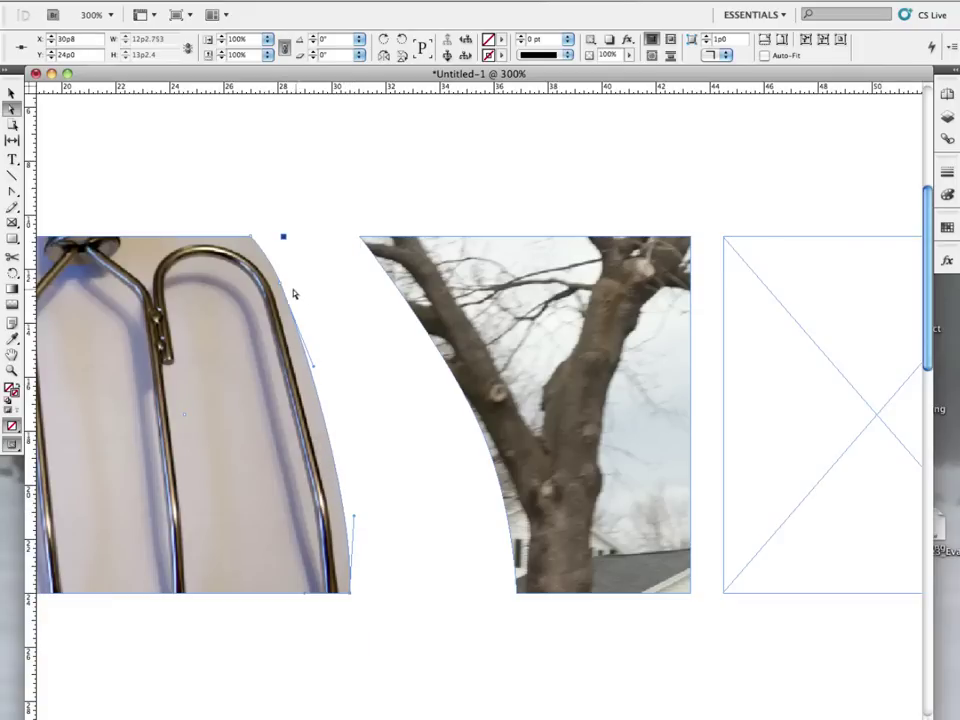
Move the paperclip frame right so it overlaps the tree photo
{"action": "key", "text": "v"}
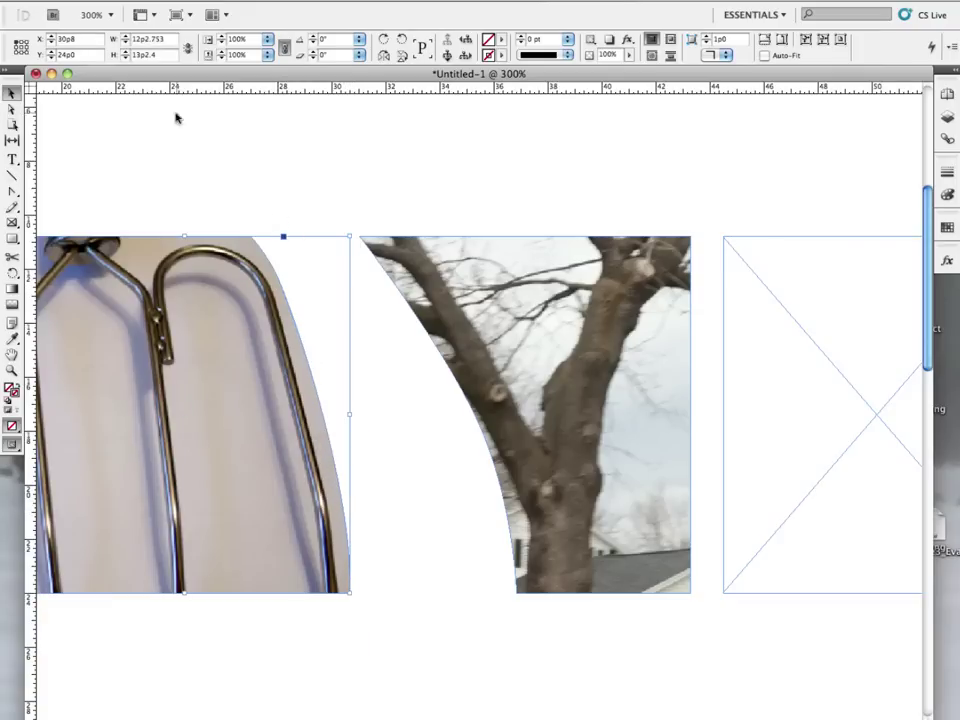
{"action": "left_click", "coordinate": [125, 111]}
{"action": "left_click_drag", "start_coordinate": [148, 285], "coordinate": [255, 290]}
{"action": "left_click", "coordinate": [289, 410]}
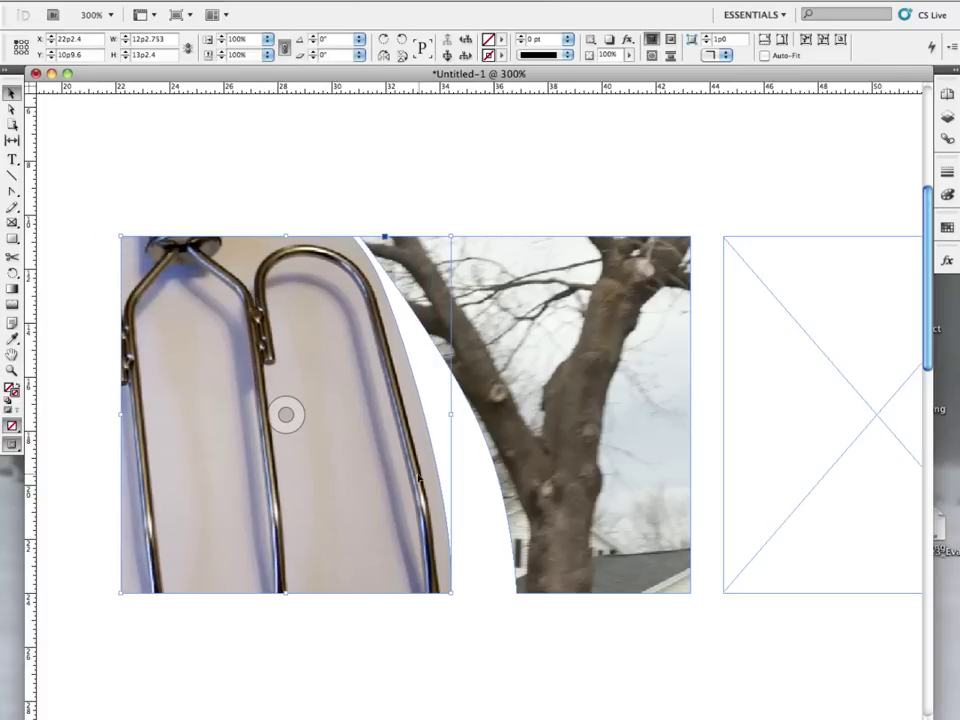
{"action": "left_click", "coordinate": [527, 413]}
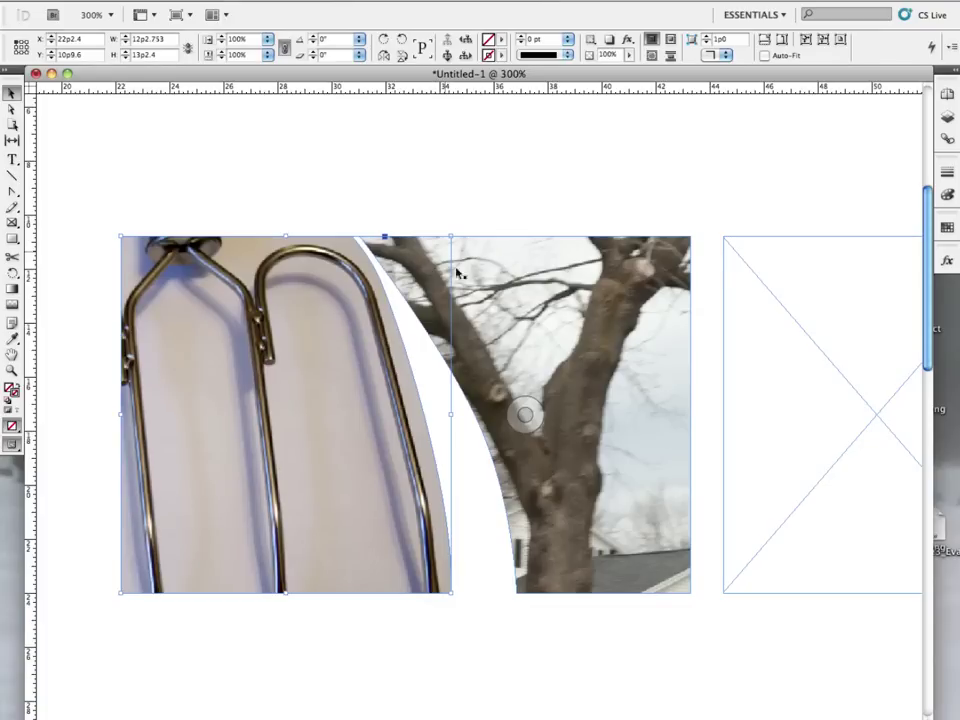
Shift the tree photo left and down inside its frame and adjust the tree frame's corner points
{"action": "left_click", "coordinate": [490, 405]}
{"action": "key", "text": "a"}
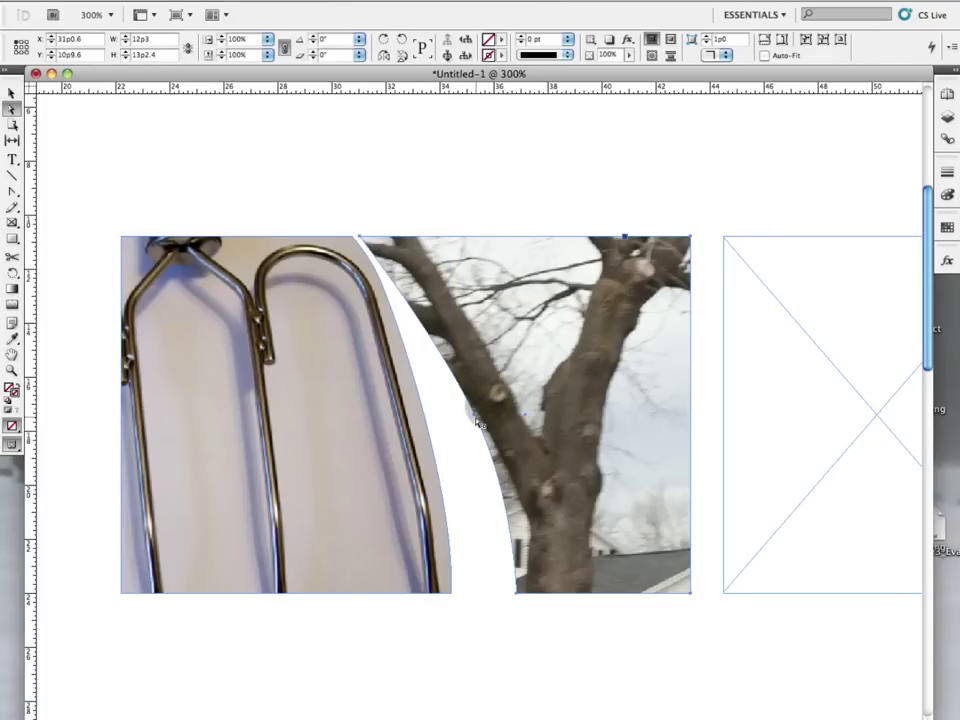
{"action": "left_click_drag", "start_coordinate": [476, 418], "coordinate": [460, 424]}
{"action": "left_click", "coordinate": [474, 418]}
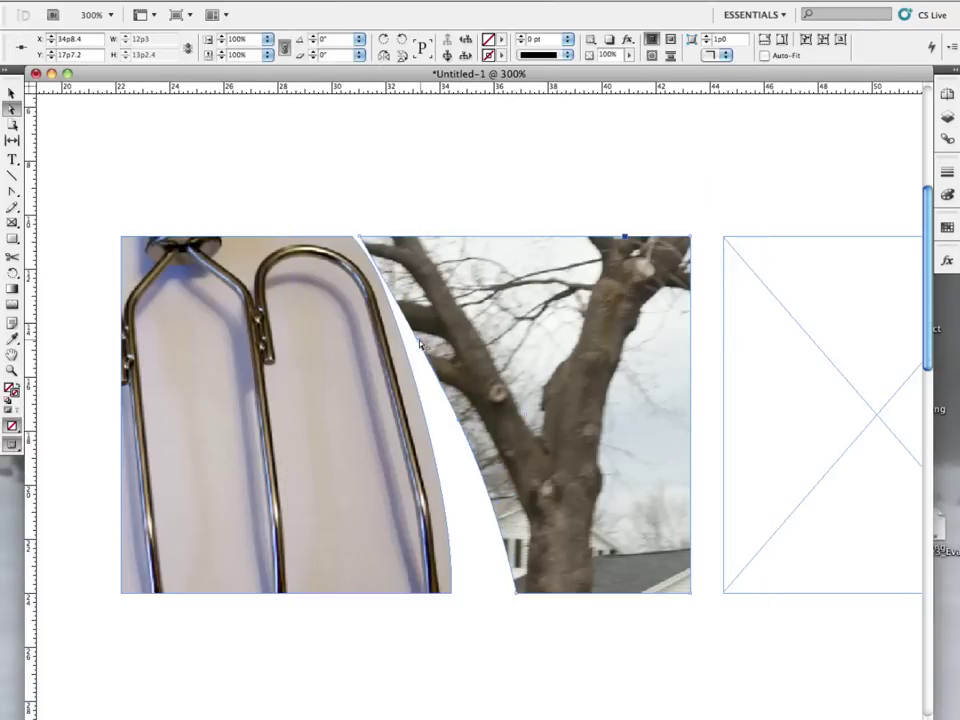
{"action": "left_click_drag", "start_coordinate": [419, 345], "coordinate": [422, 337]}
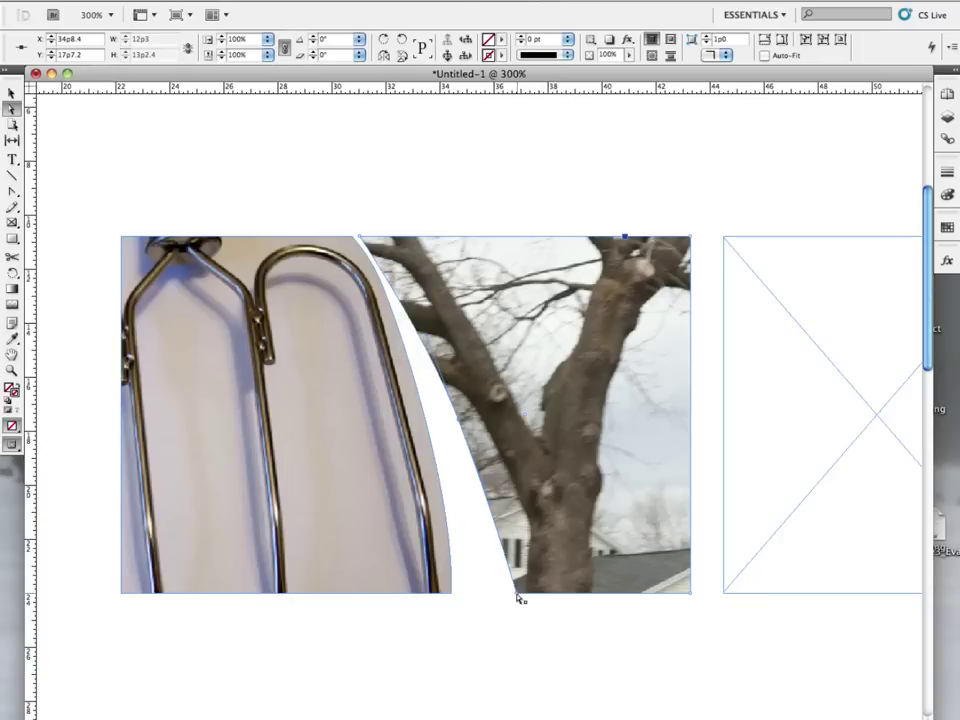
{"action": "left_click_drag", "start_coordinate": [514, 594], "coordinate": [495, 600]}
{"action": "left_click", "coordinate": [484, 620]}
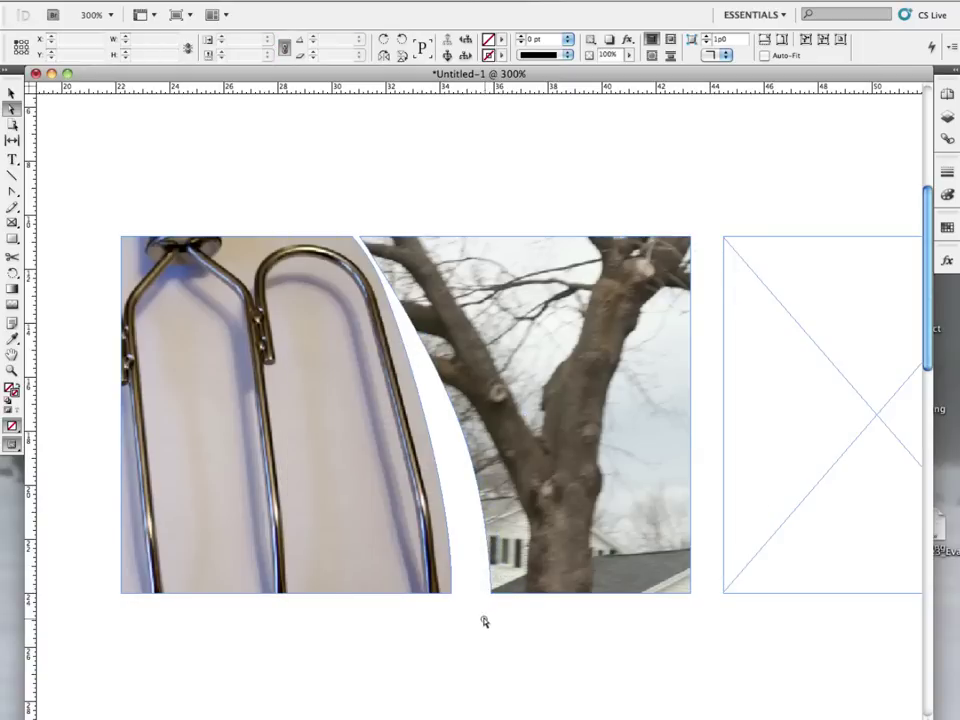
Drag the paperclip frame's curved-edge points up and slightly left, then zoom out
{"action": "left_click", "coordinate": [418, 396]}
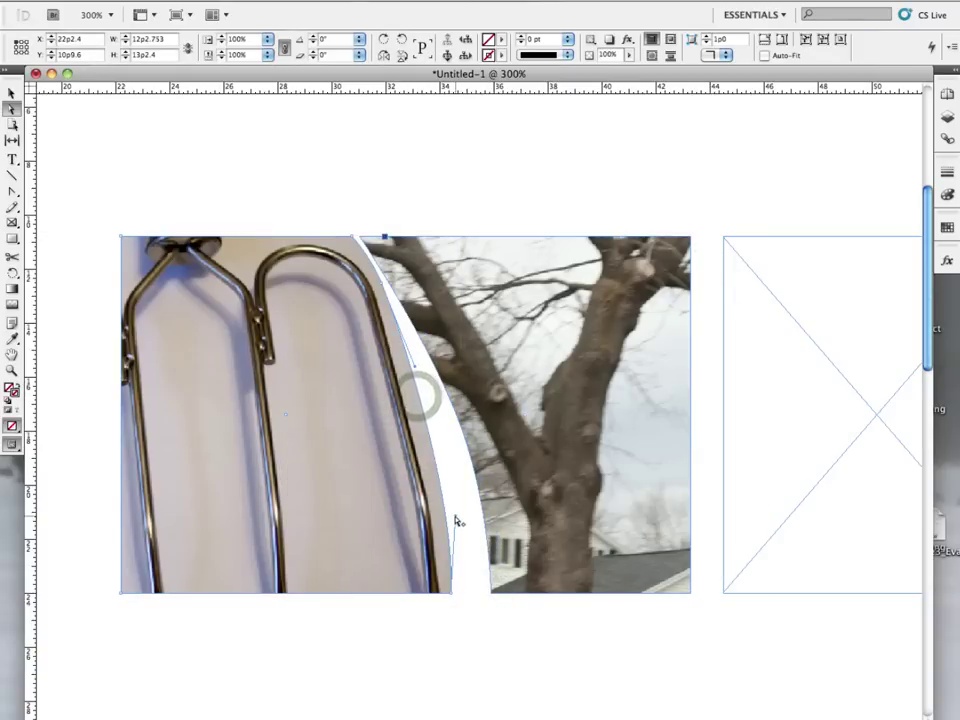
{"action": "left_click_drag", "start_coordinate": [455, 518], "coordinate": [459, 465]}
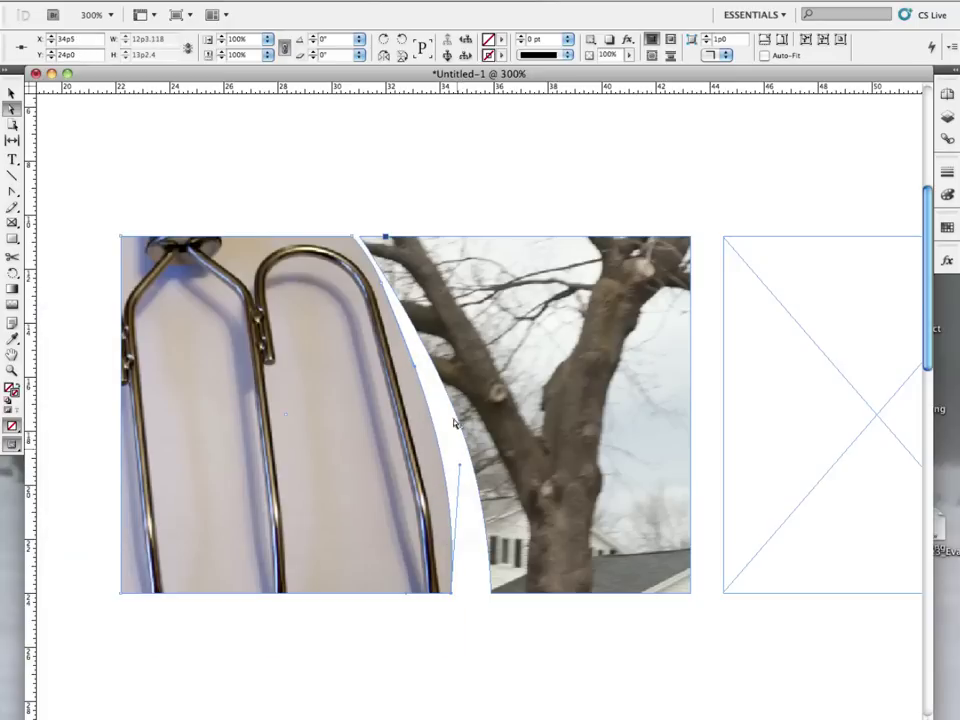
{"action": "left_click_drag", "start_coordinate": [385, 289], "coordinate": [414, 349]}
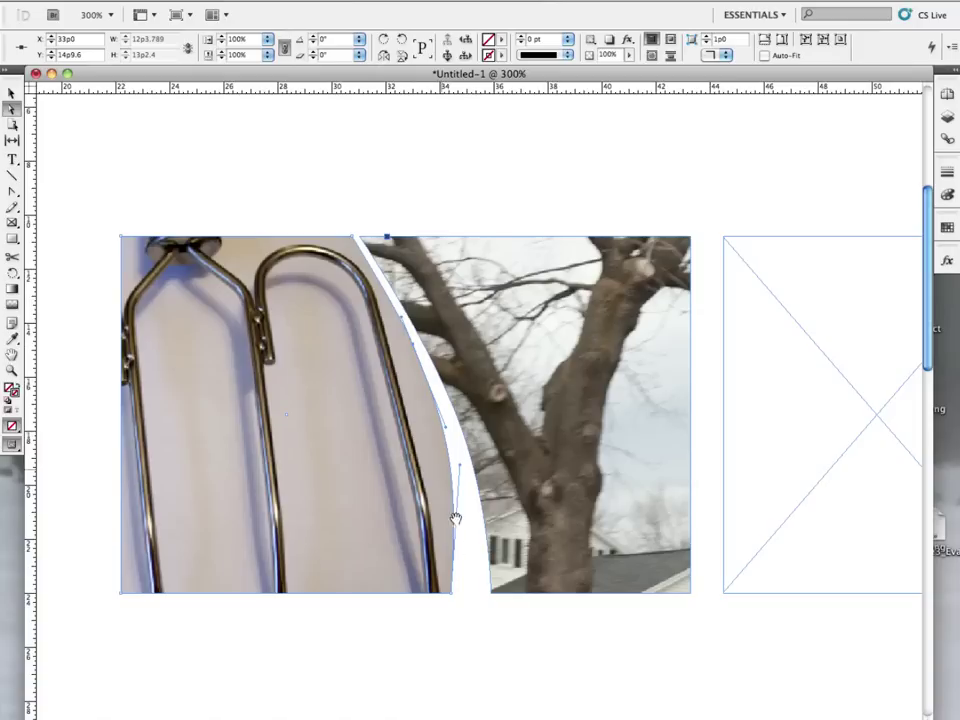
{"action": "left_click", "coordinate": [488, 630]}
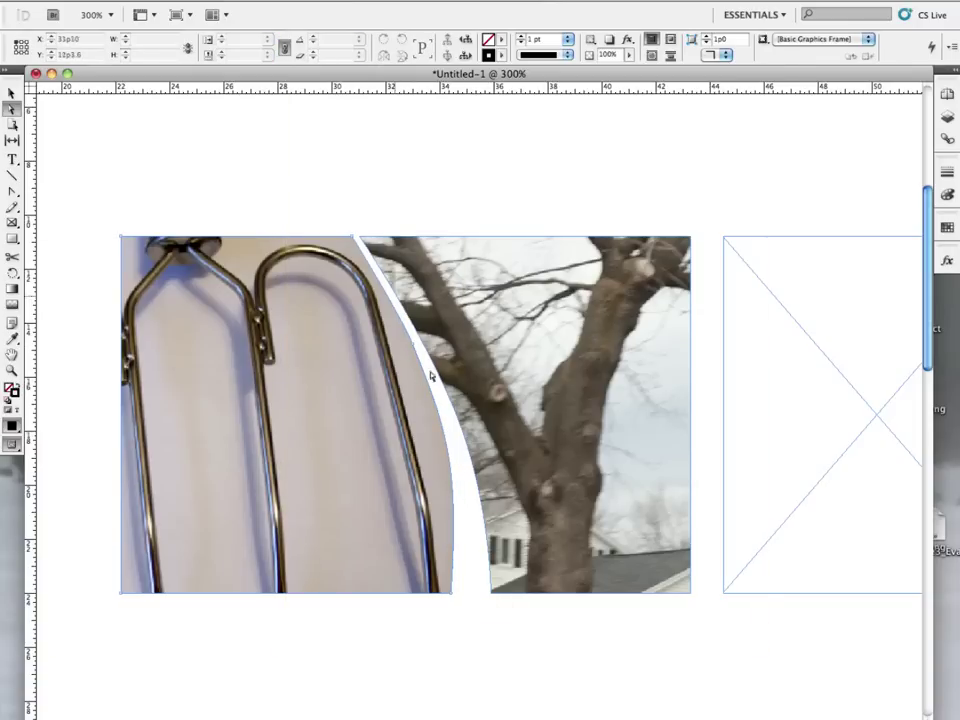
{"action": "left_click_drag", "start_coordinate": [452, 595], "coordinate": [460, 597]}
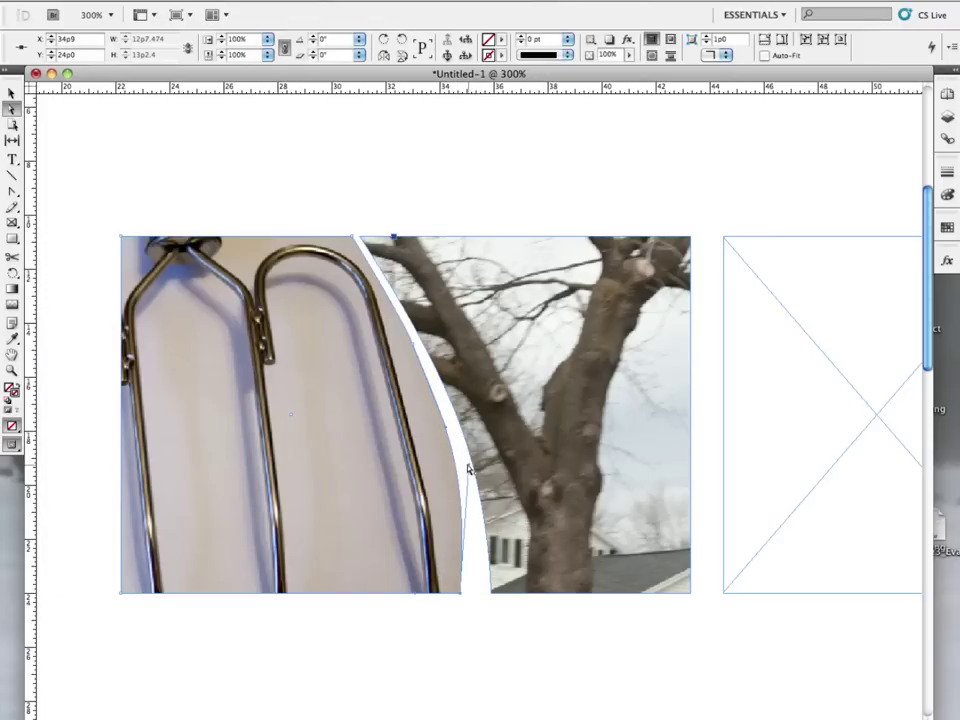
{"action": "left_click_drag", "start_coordinate": [468, 468], "coordinate": [455, 461]}
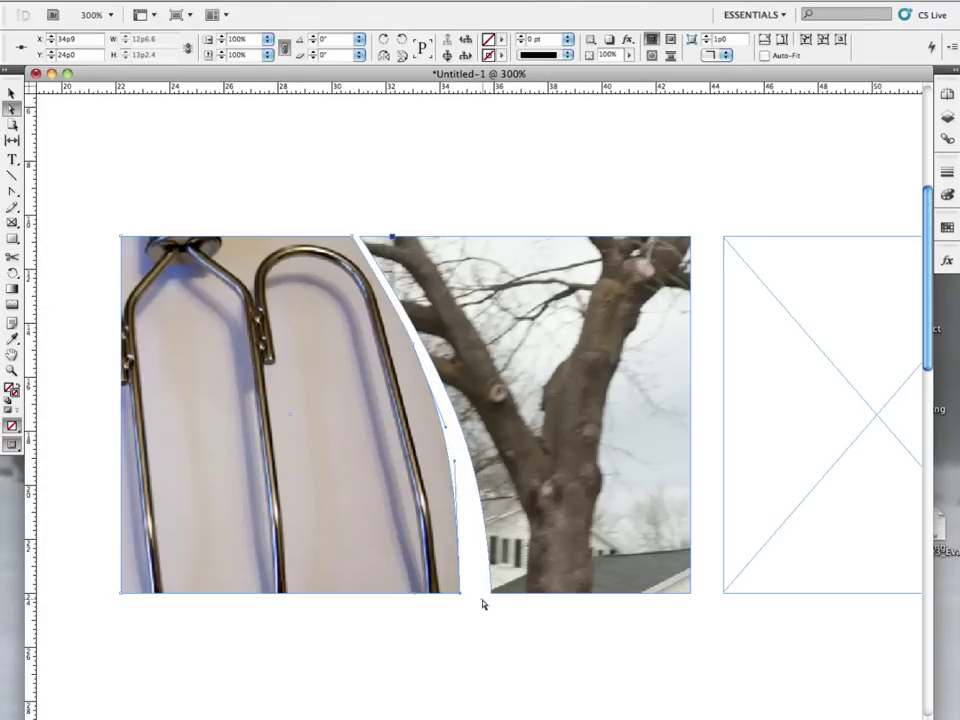
{"action": "left_click", "coordinate": [482, 604]}
{"action": "key", "text": "super+minus"}
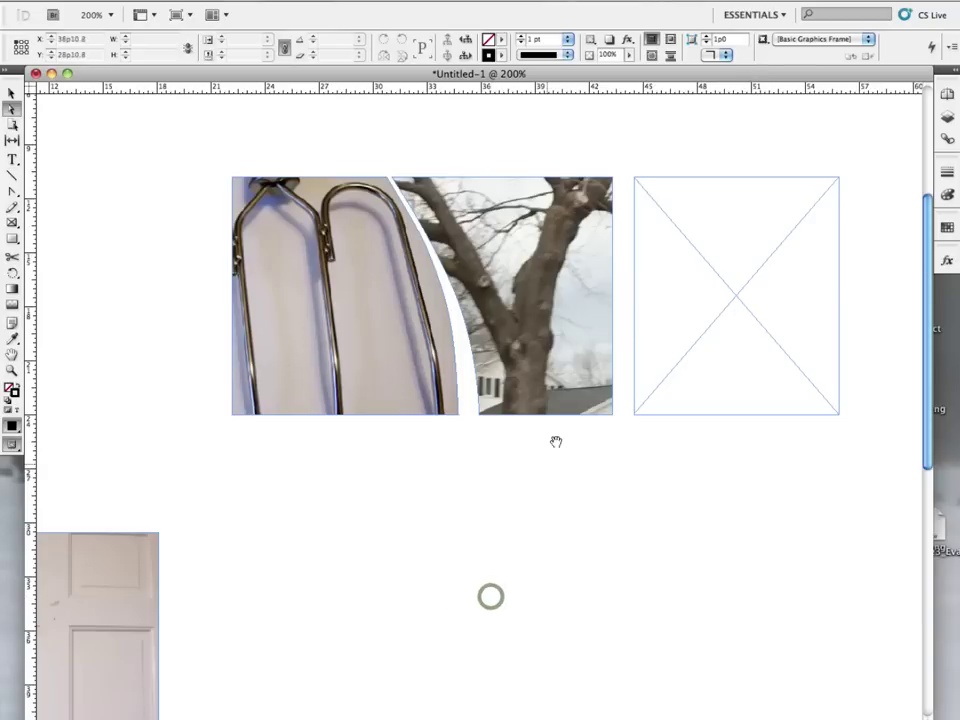
{"action": "left_click_drag", "start_coordinate": [552, 400], "coordinate": [484, 472]}
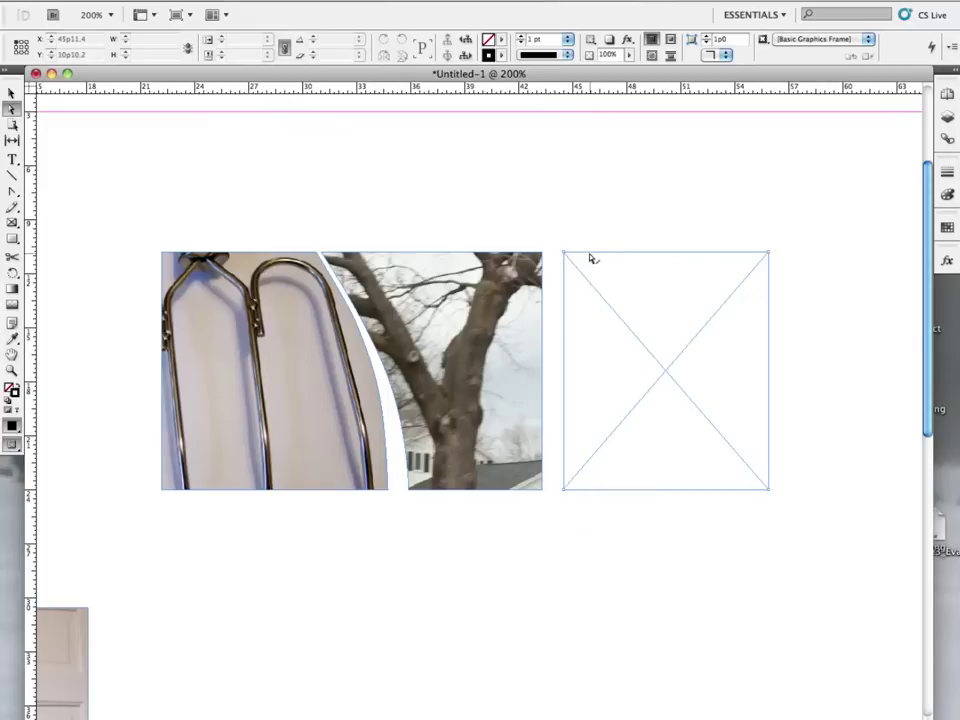
{"action": "left_click", "coordinate": [9, 93]}
Delete the empty placeholder frame, select the tree photo, and open Window > Effects
{"action": "left_click", "coordinate": [726, 376]}
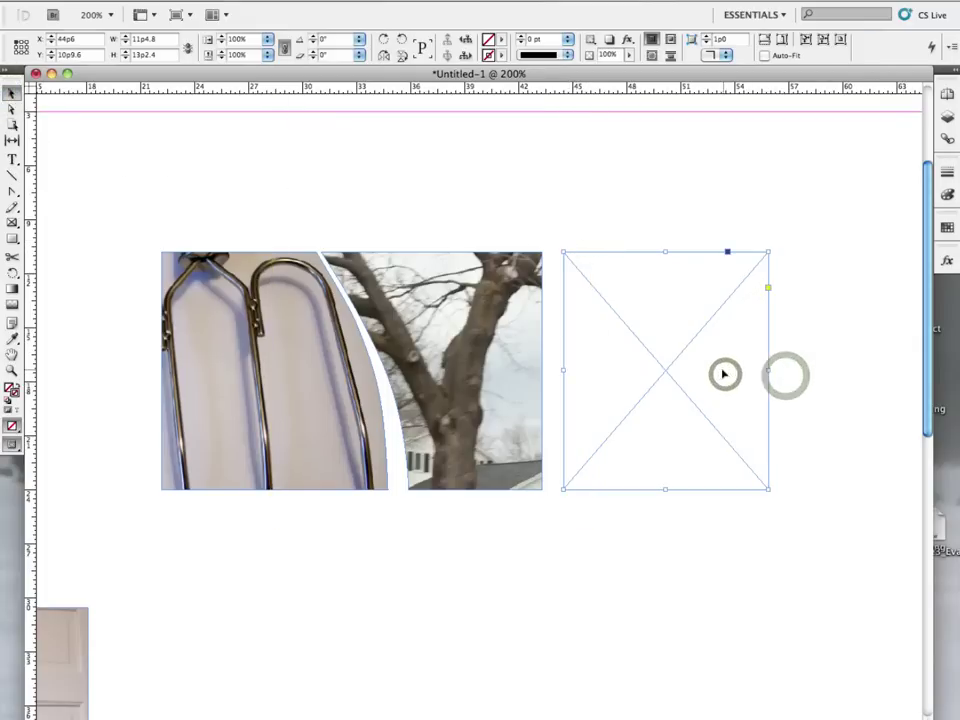
{"action": "key", "text": "BackSpace"}
{"action": "left_click", "coordinate": [540, 337]}
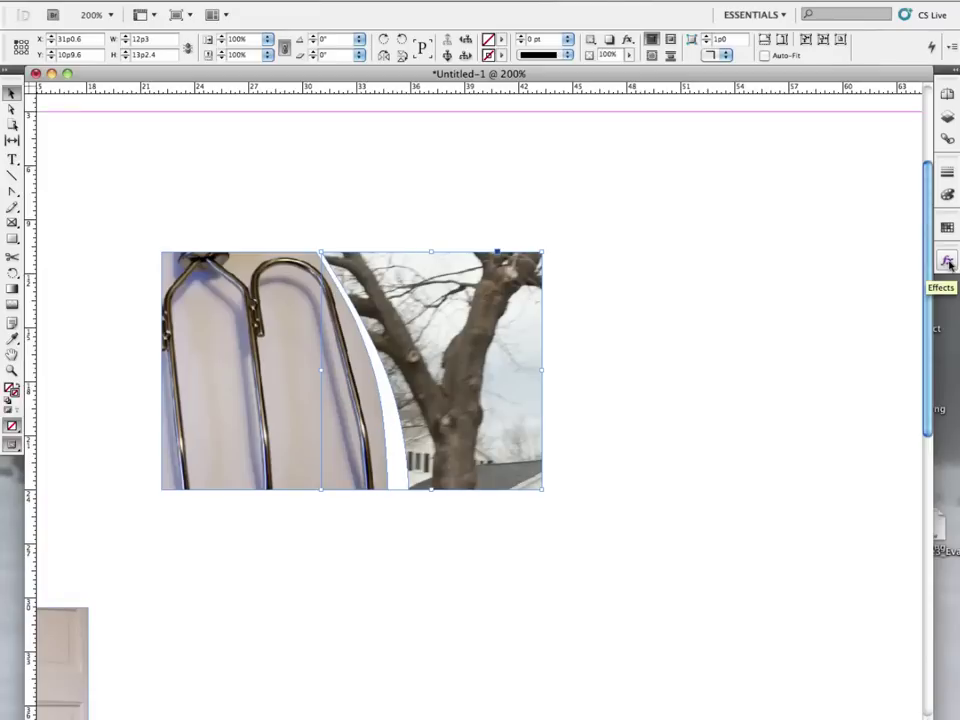
{"action": "left_click", "coordinate": [418, 3]}
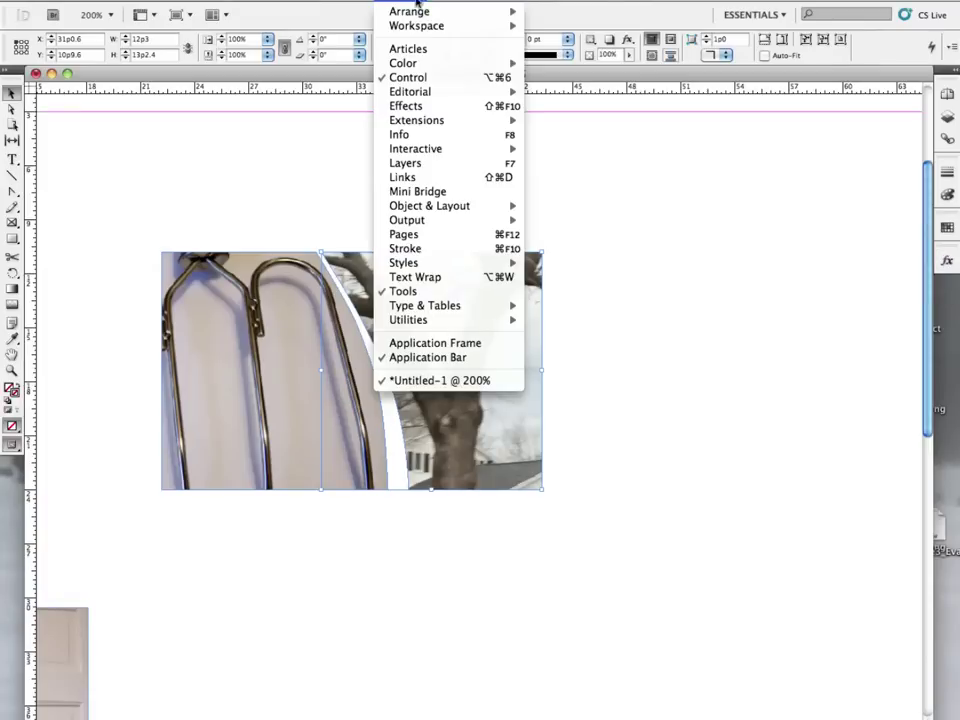
{"action": "left_click", "coordinate": [414, 106]}
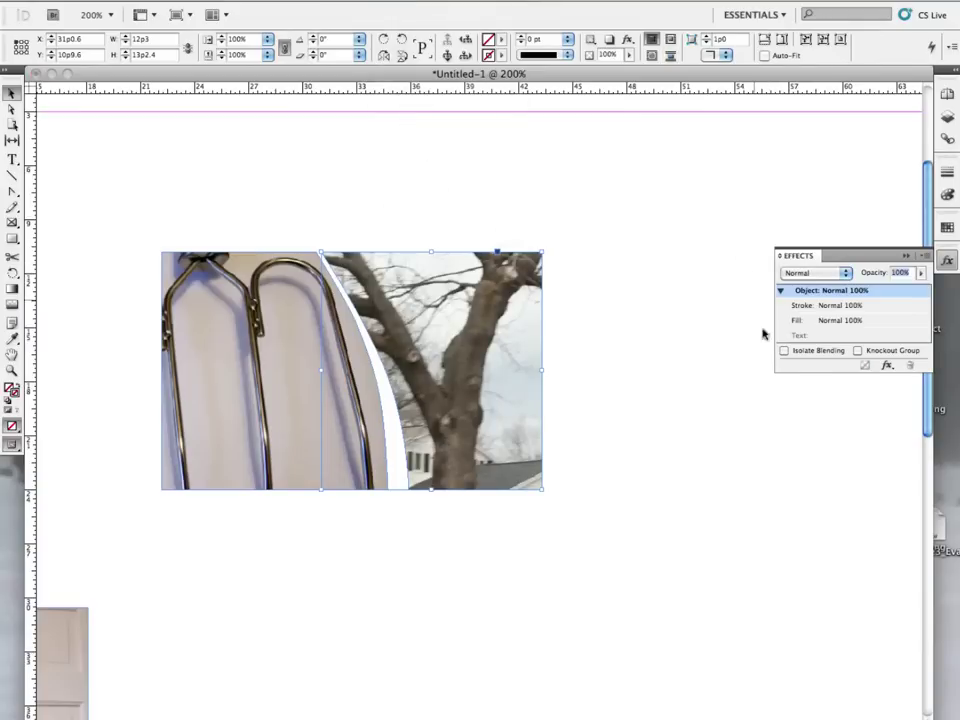
Open the Object effects settings and try Drop Shadow, Inner Shadow and Outer Glow on the tree photo
{"action": "double_click", "coordinate": [835, 291]}
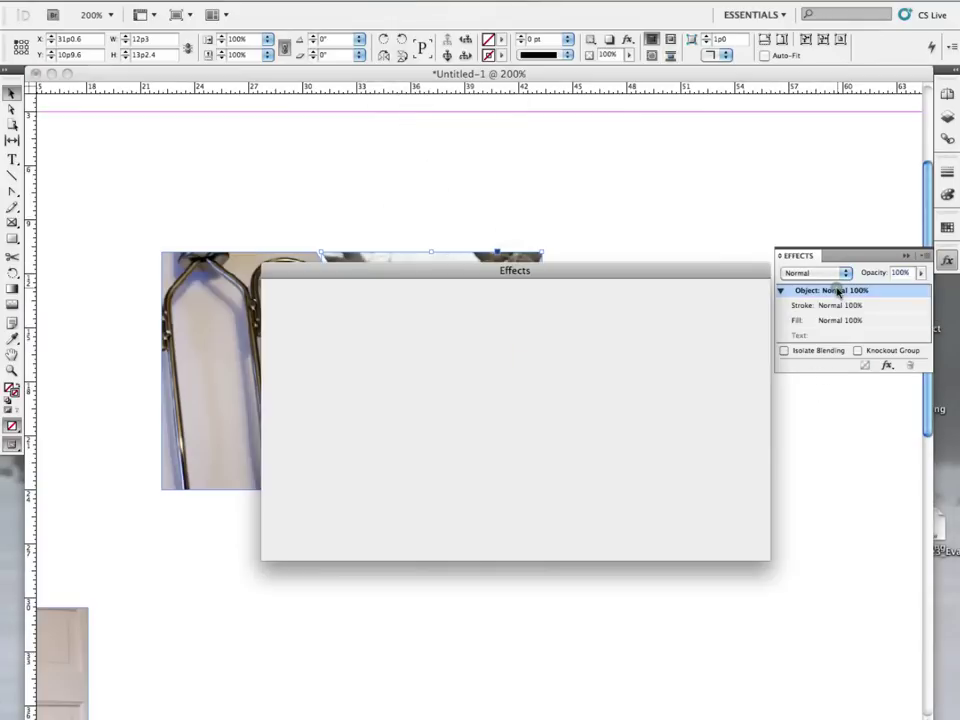
{"action": "left_click_drag", "start_coordinate": [667, 288], "coordinate": [583, 236]}
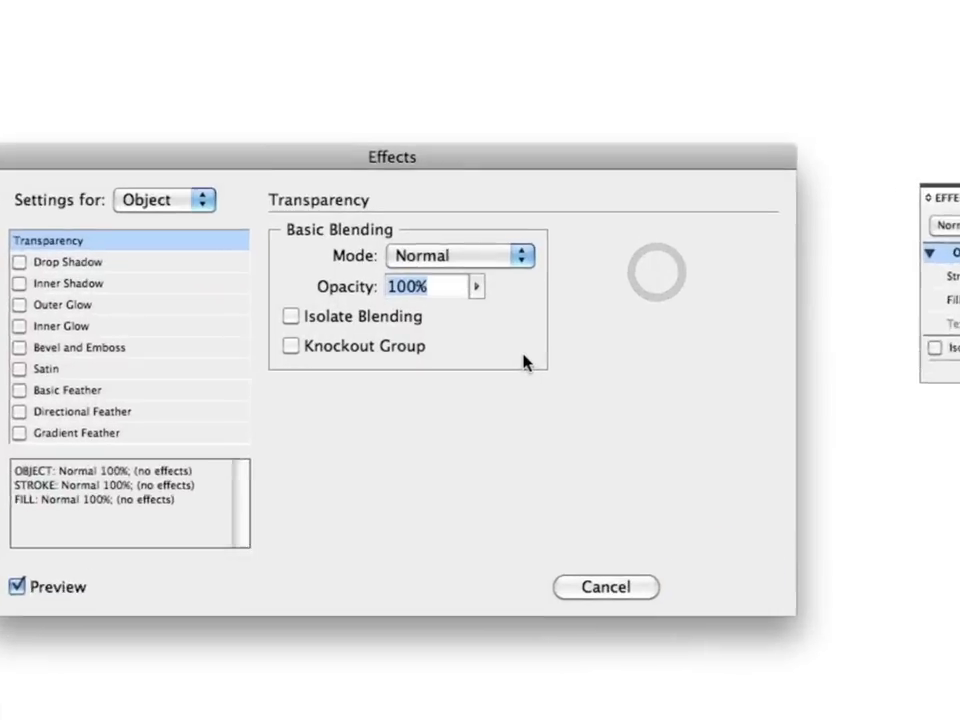
{"action": "left_click_drag", "start_coordinate": [409, 157], "coordinate": [628, 137]}
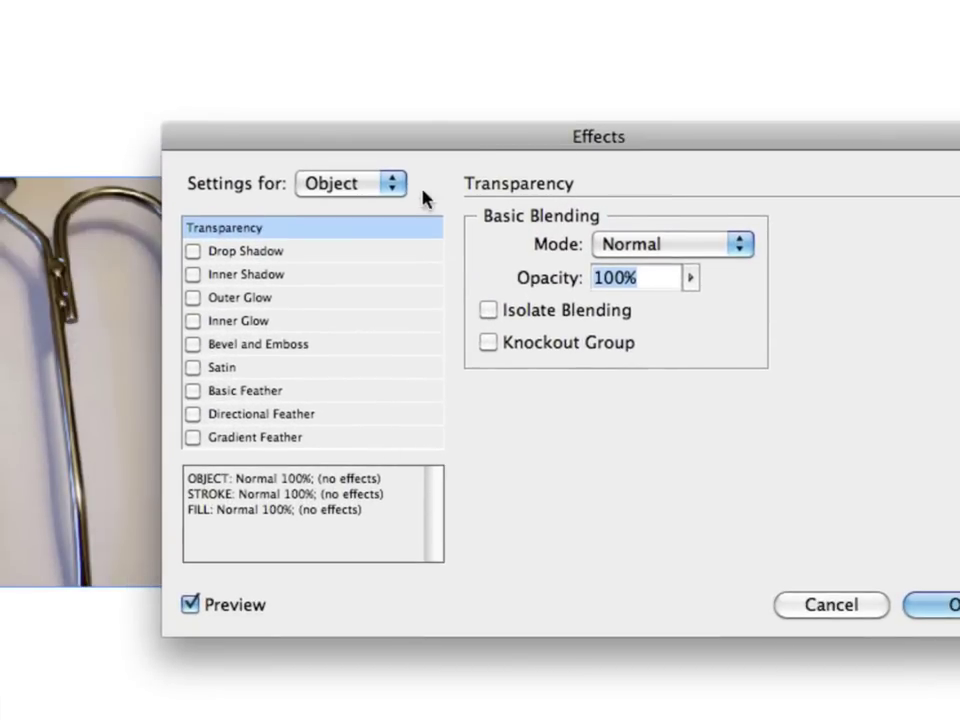
{"action": "left_click_drag", "start_coordinate": [371, 126], "coordinate": [797, 152]}
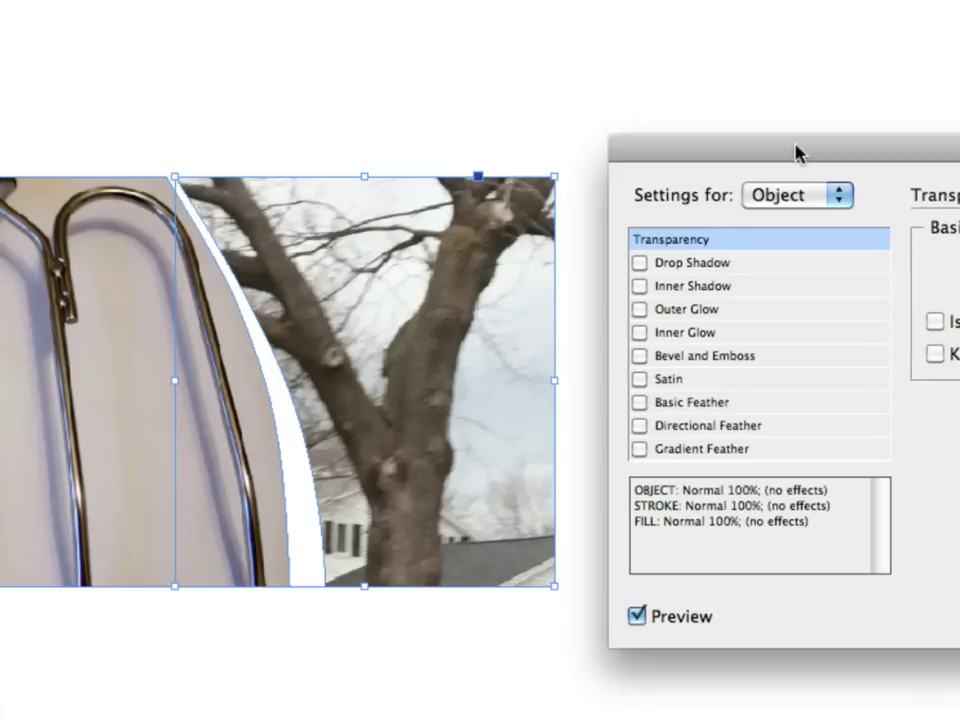
{"action": "left_click", "coordinate": [639, 263]}
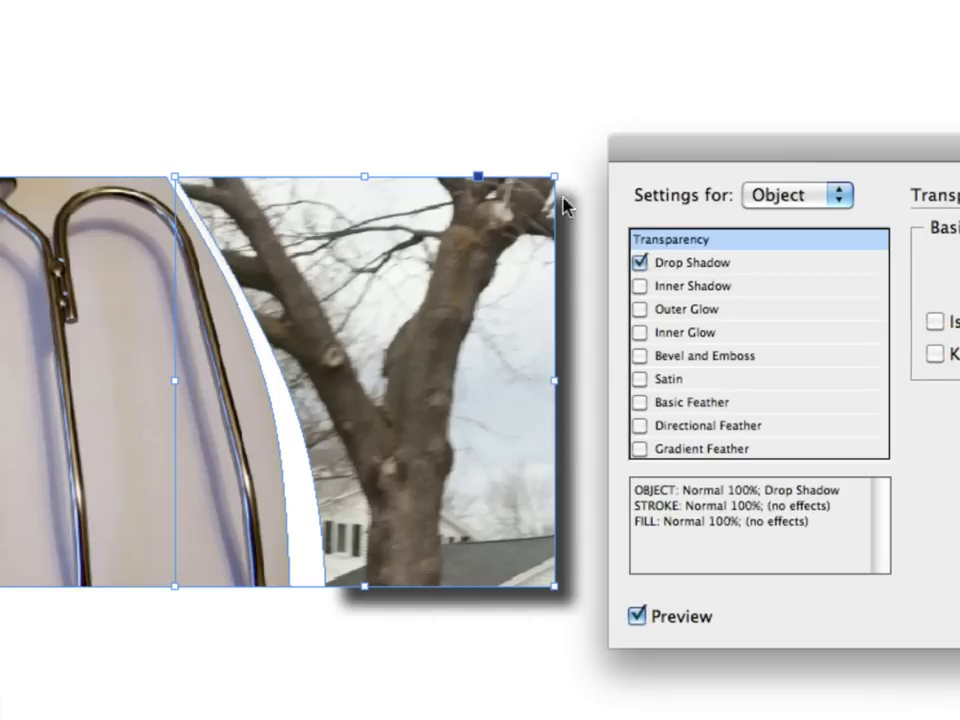
{"action": "left_click", "coordinate": [639, 263]}
{"action": "left_click", "coordinate": [639, 286]}
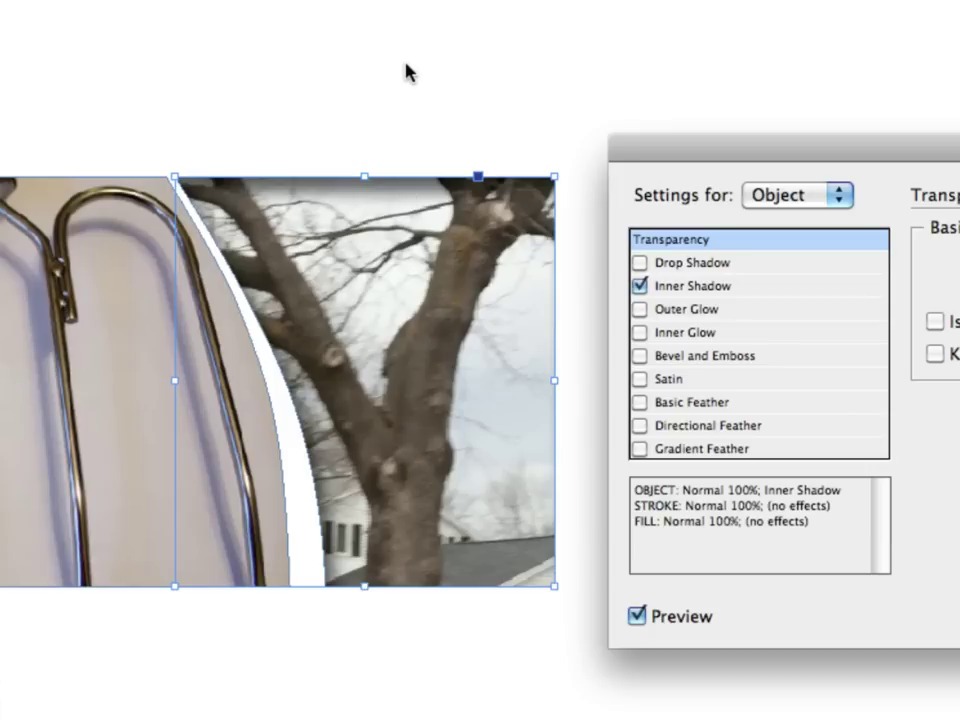
{"action": "left_click_drag", "start_coordinate": [686, 144], "coordinate": [619, 122]}
{"action": "left_click", "coordinate": [570, 258]}
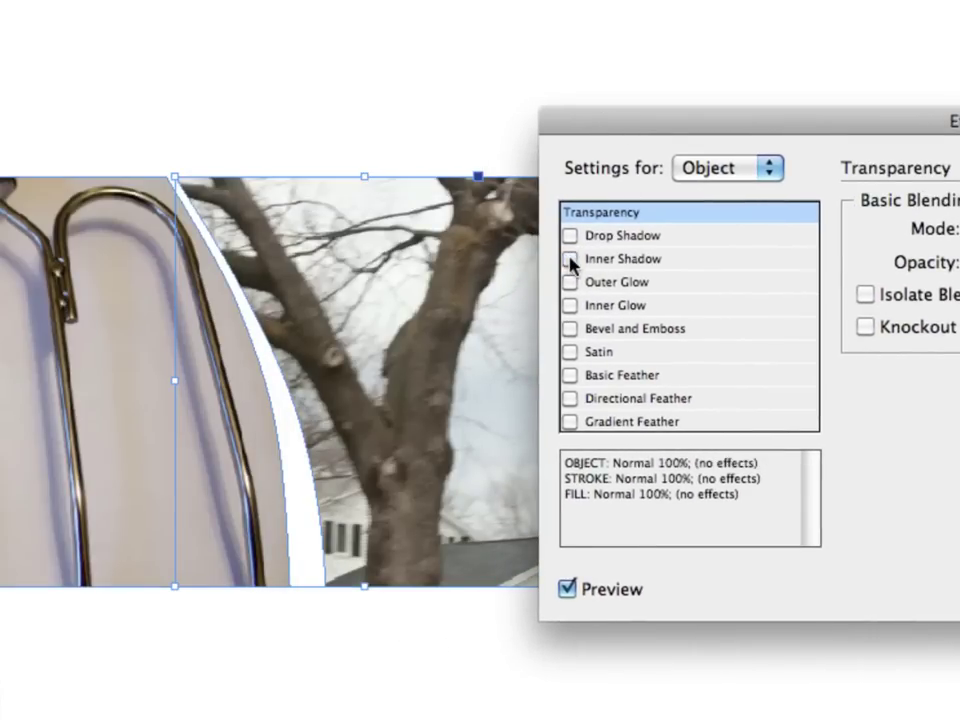
{"action": "left_click", "coordinate": [570, 283]}
{"action": "left_click_drag", "start_coordinate": [647, 129], "coordinate": [730, 130]}
Try Inner Glow, Bevel and Emboss, and Satin, removing each afterwards
{"action": "left_click", "coordinate": [661, 297]}
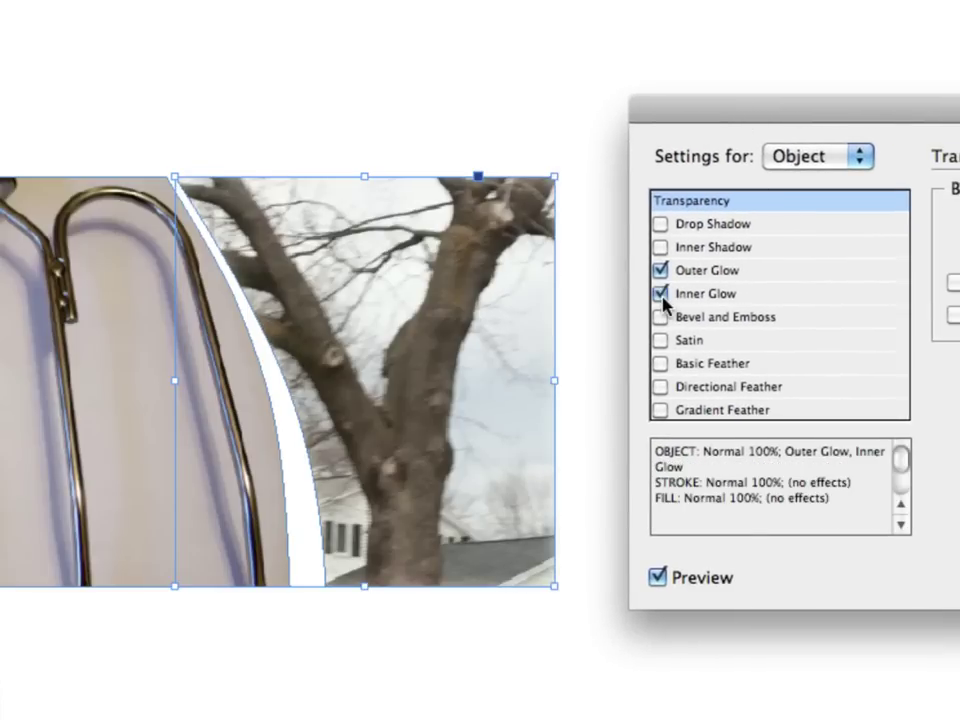
{"action": "left_click", "coordinate": [661, 294]}
{"action": "left_click", "coordinate": [659, 271]}
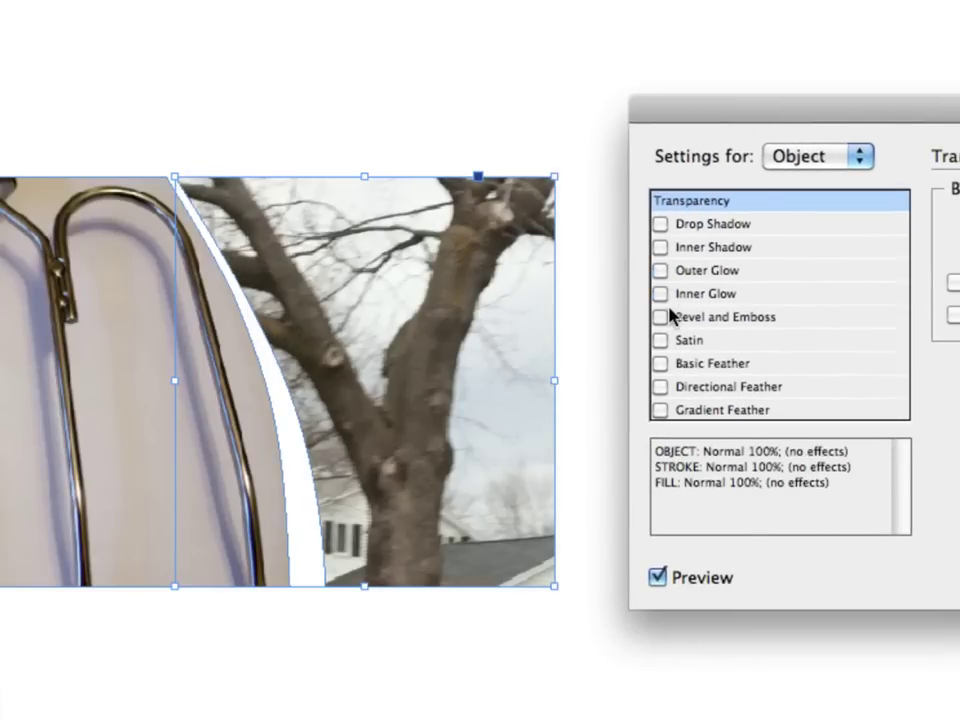
{"action": "left_click", "coordinate": [661, 317]}
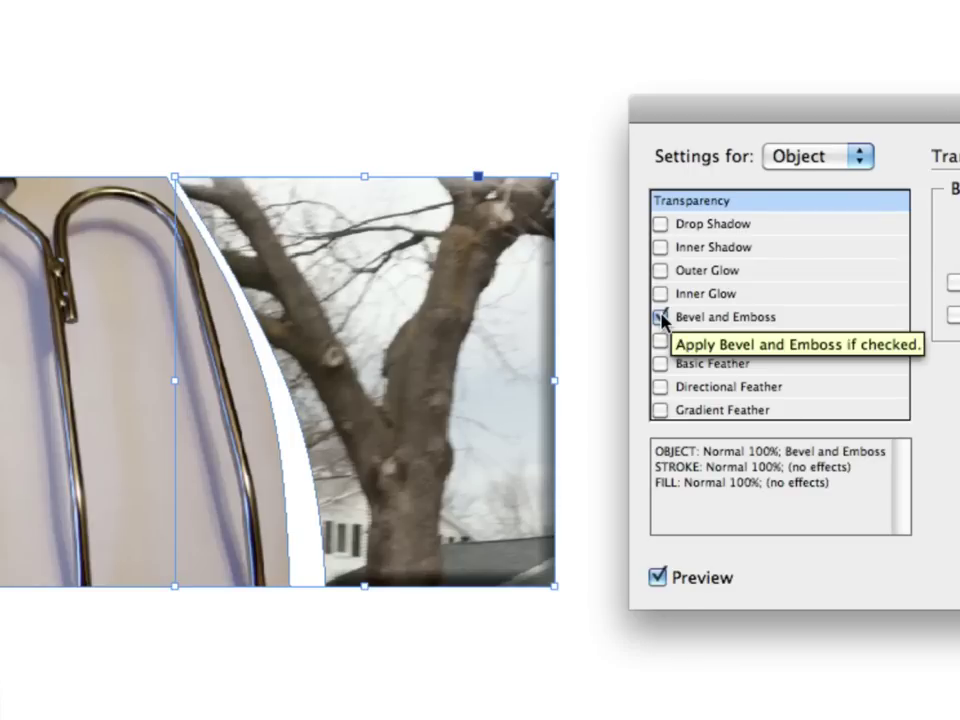
{"action": "left_click", "coordinate": [661, 317]}
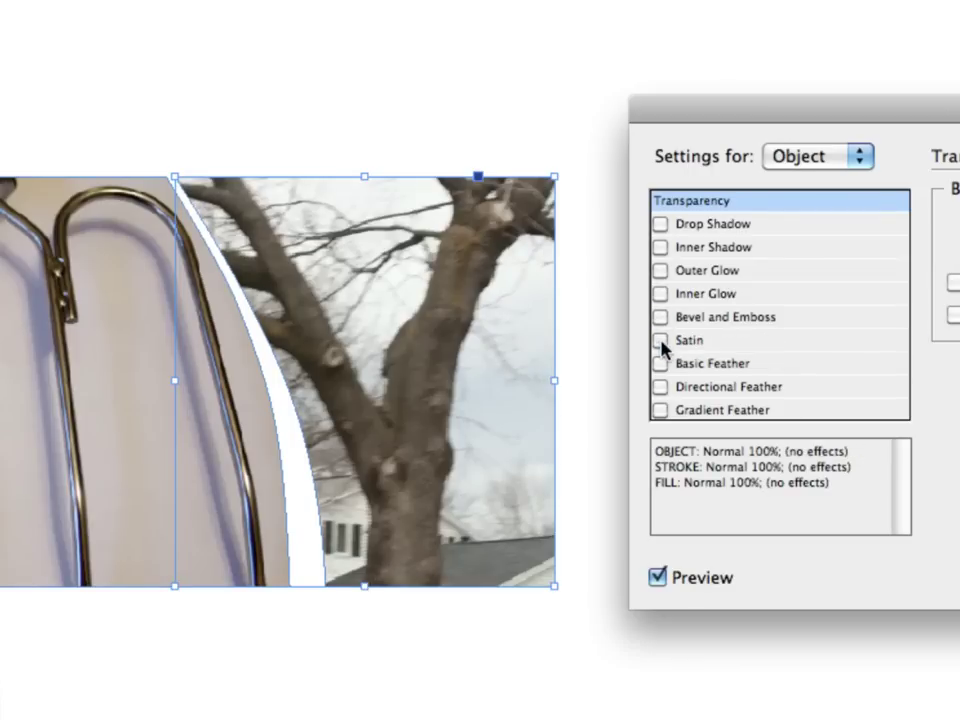
{"action": "left_click", "coordinate": [661, 341]}
{"action": "left_click", "coordinate": [661, 341]}
{"action": "left_click", "coordinate": [661, 341]}
Compare Basic Feather on and off, then replace it with Directional Feather
{"action": "left_click", "coordinate": [661, 363]}
{"action": "left_click", "coordinate": [661, 363]}
{"action": "left_click", "coordinate": [661, 363]}
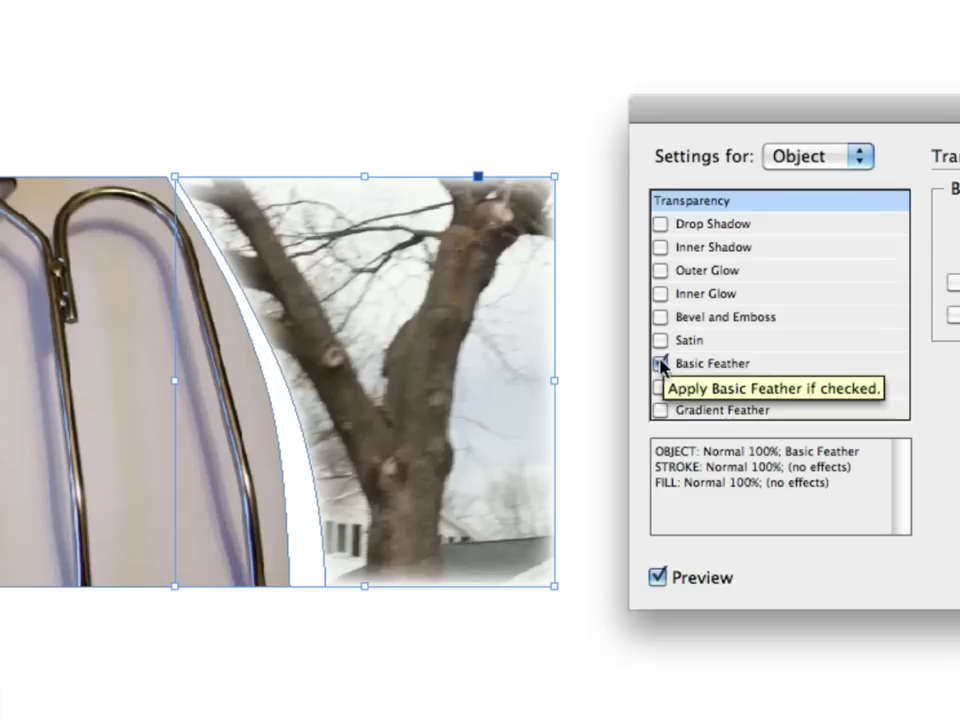
{"action": "left_click", "coordinate": [661, 363]}
{"action": "left_click", "coordinate": [660, 387]}
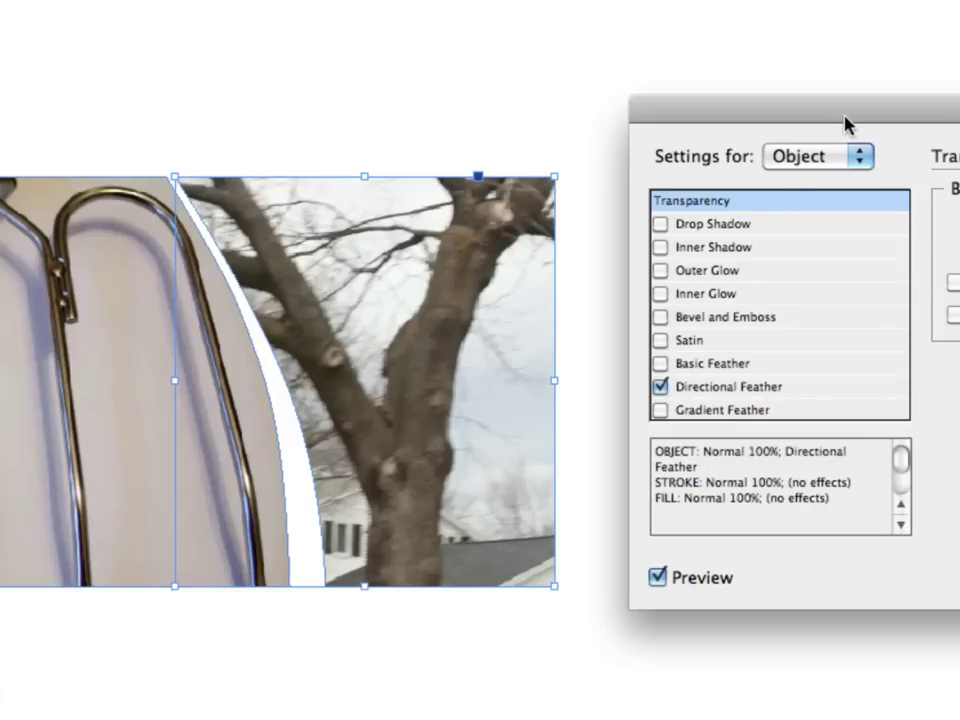
{"action": "left_click_drag", "start_coordinate": [840, 122], "coordinate": [258, 33]}
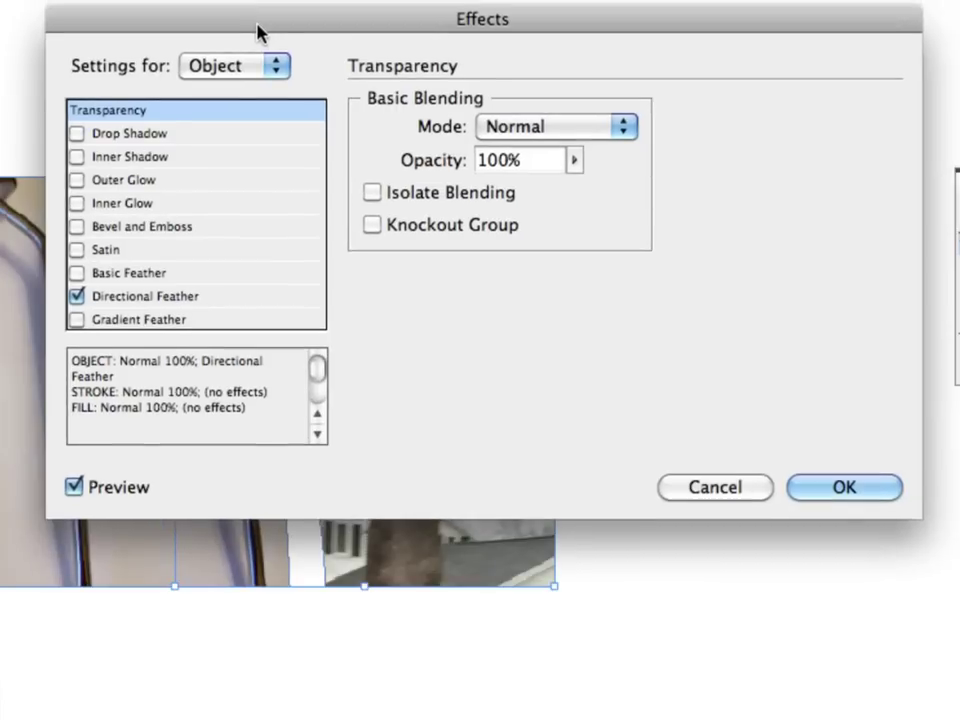
Widen the Directional Feather's left width to 0p10 and rotate its angle
{"action": "left_click", "coordinate": [141, 296]}
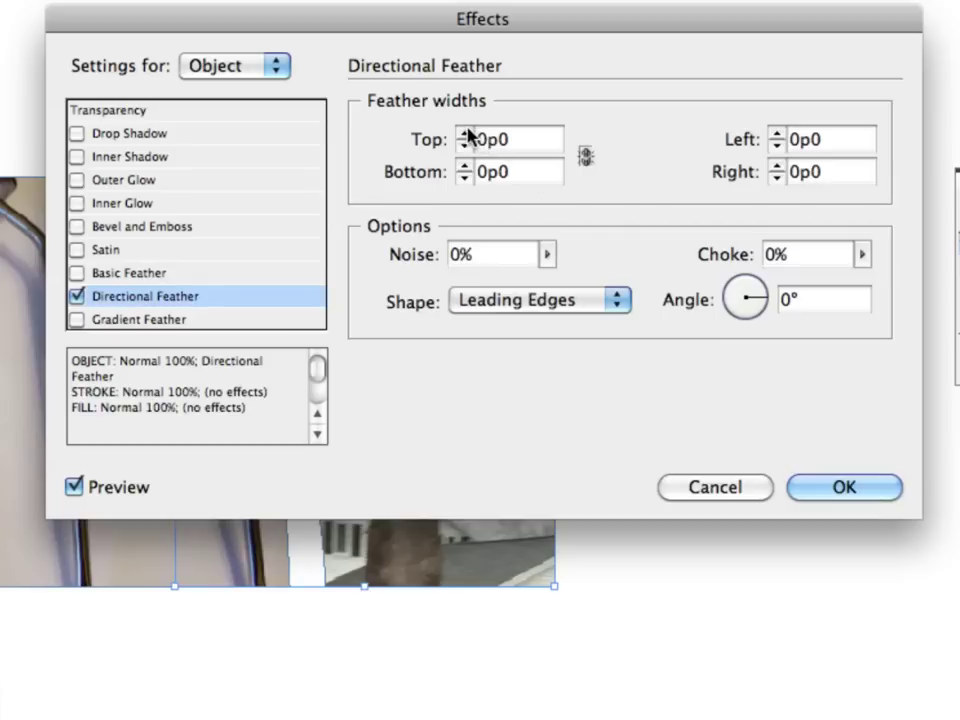
{"action": "left_click", "coordinate": [777, 134]}
{"action": "left_click", "coordinate": [777, 134]}
{"action": "left_click", "coordinate": [777, 134]}
{"action": "left_click", "coordinate": [777, 134]}
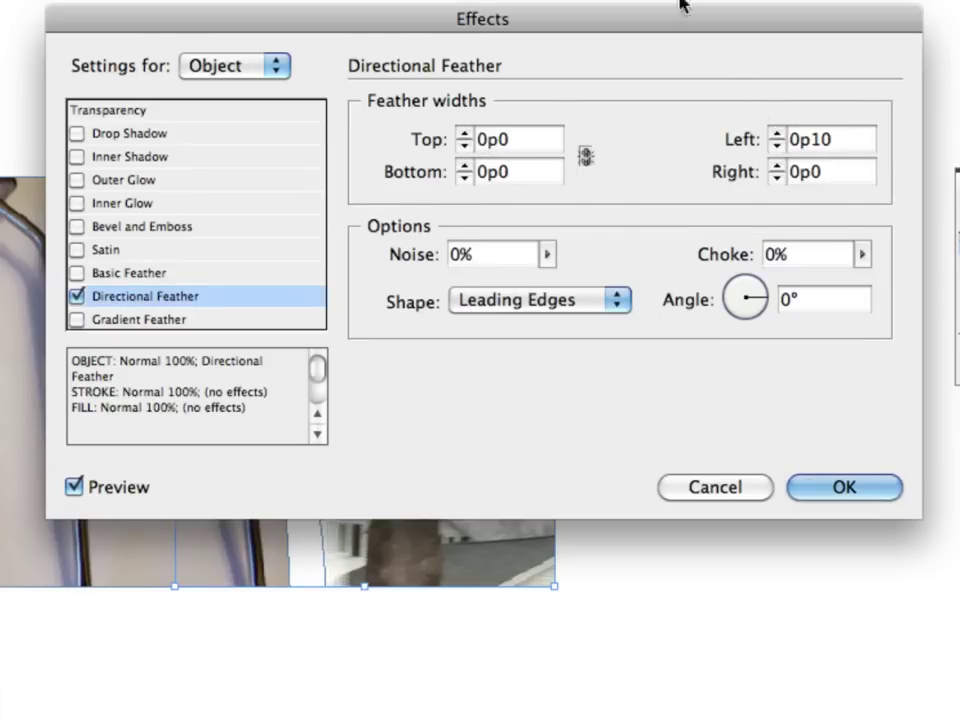
{"action": "left_click_drag", "start_coordinate": [648, 70], "coordinate": [630, 660]}
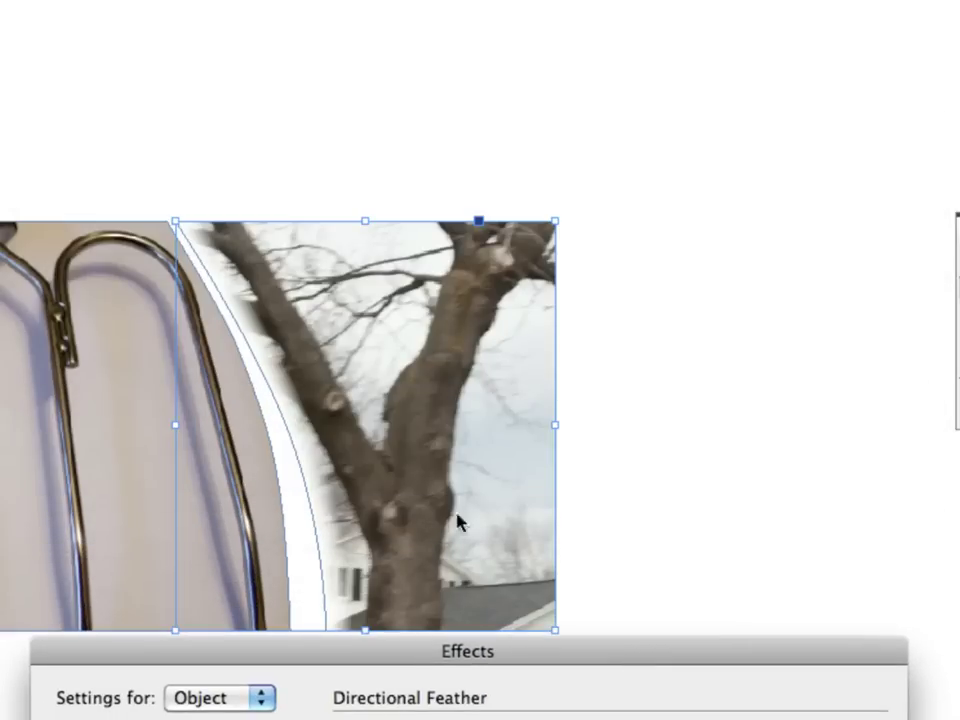
{"action": "left_click_drag", "start_coordinate": [560, 657], "coordinate": [564, 225]}
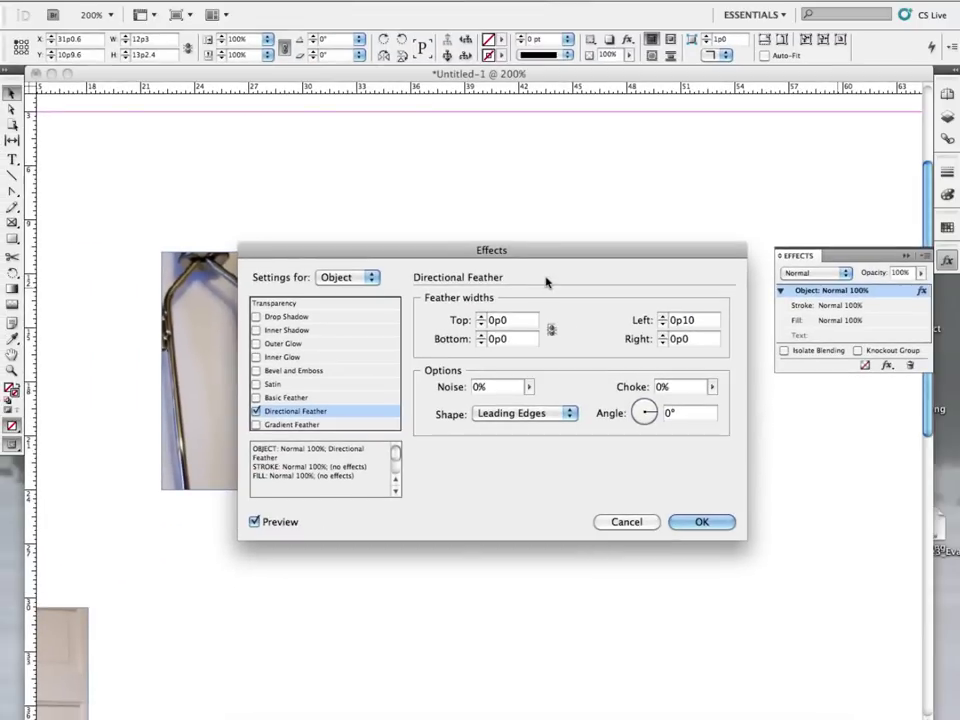
{"action": "left_click_drag", "start_coordinate": [540, 234], "coordinate": [862, 124]}
{"action": "left_click_drag", "start_coordinate": [800, 158], "coordinate": [782, 12]}
{"action": "mouse_move", "coordinate": [898, 183]}
{"action": "left_mouse_down"}
{"action": "mouse_move", "coordinate": [883, 182]}
{"action": "mouse_move", "coordinate": [902, 179]}
{"action": "left_mouse_up"}
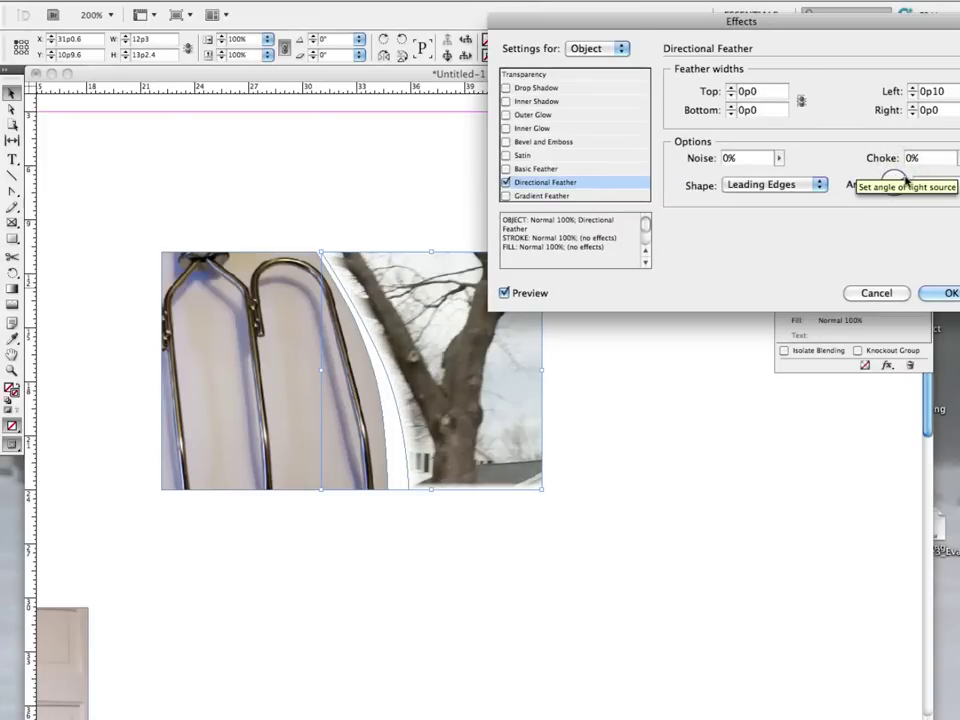
Swap to a Gradient Feather at a 53° angle, then cancel all effect changes
{"action": "left_click", "coordinate": [505, 182]}
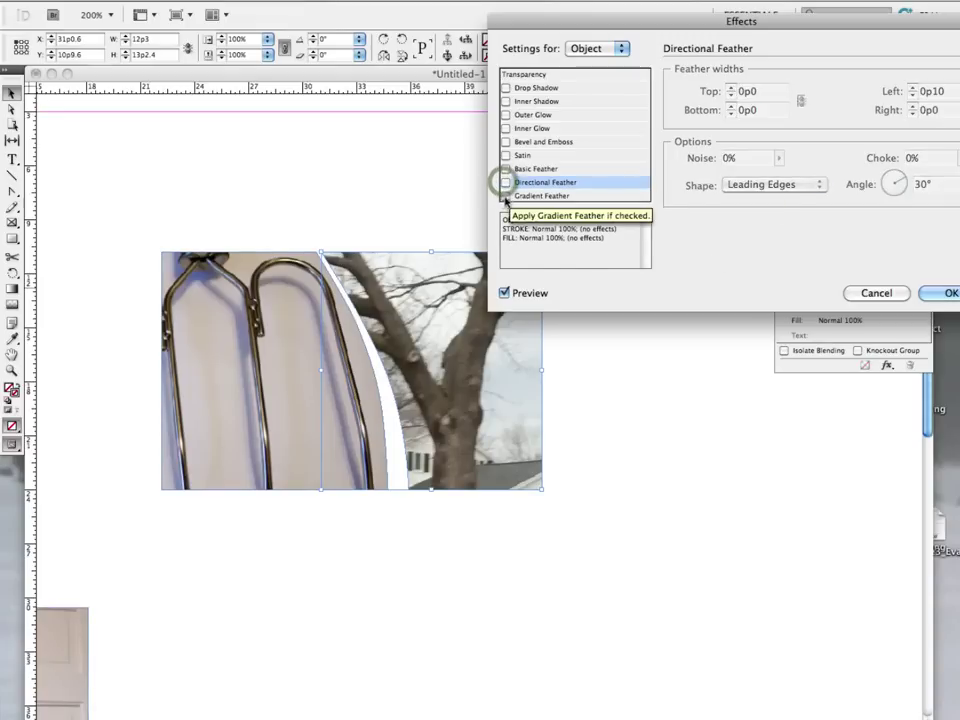
{"action": "left_click", "coordinate": [505, 195]}
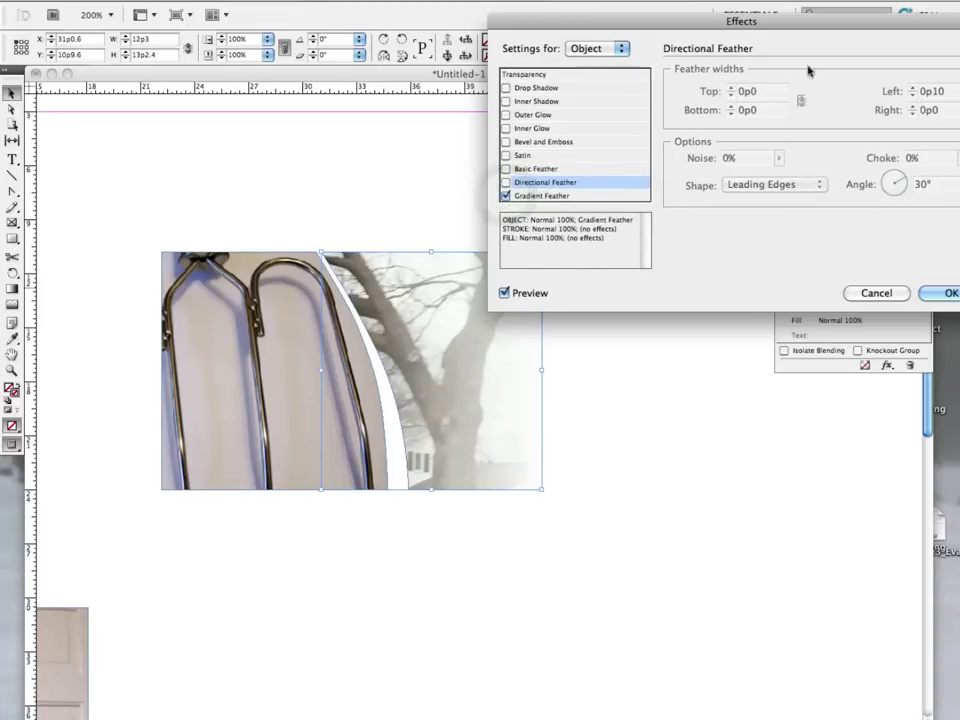
{"action": "left_click", "coordinate": [548, 195]}
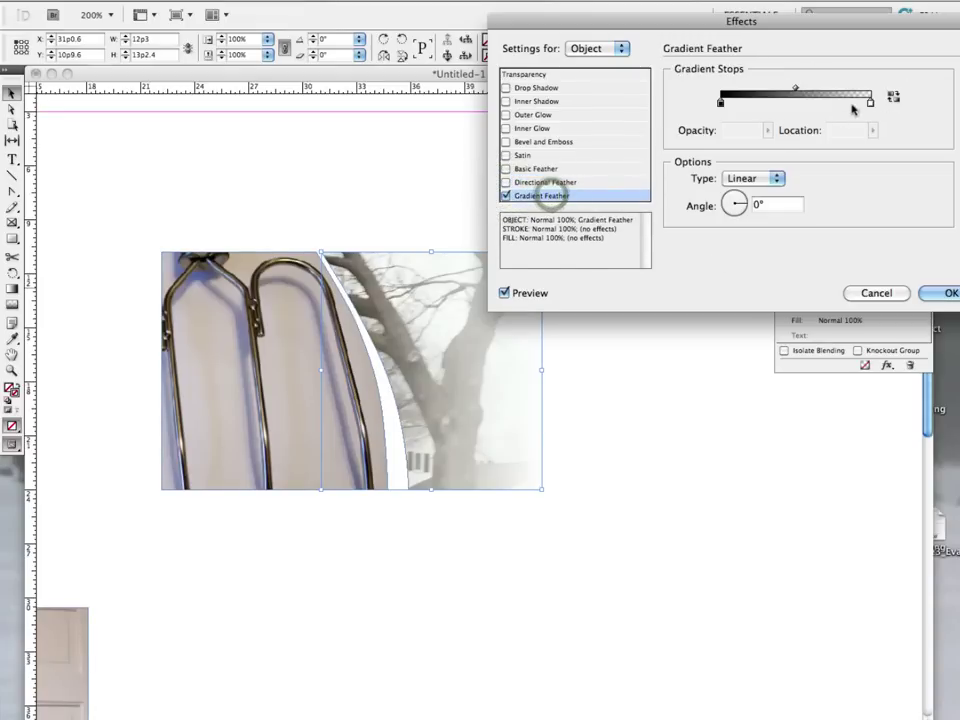
{"action": "left_click", "coordinate": [737, 201]}
{"action": "mouse_move", "coordinate": [737, 201]}
{"action": "left_mouse_down"}
{"action": "mouse_move", "coordinate": [727, 198]}
{"action": "mouse_move", "coordinate": [737, 198]}
{"action": "left_mouse_up"}
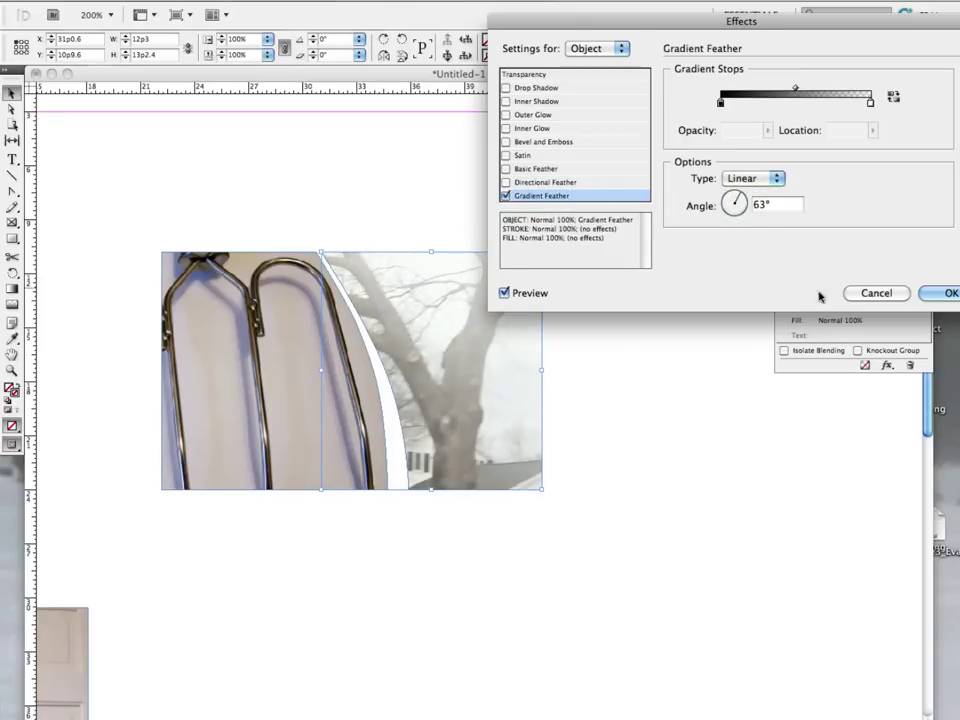
{"action": "left_click", "coordinate": [875, 293]}
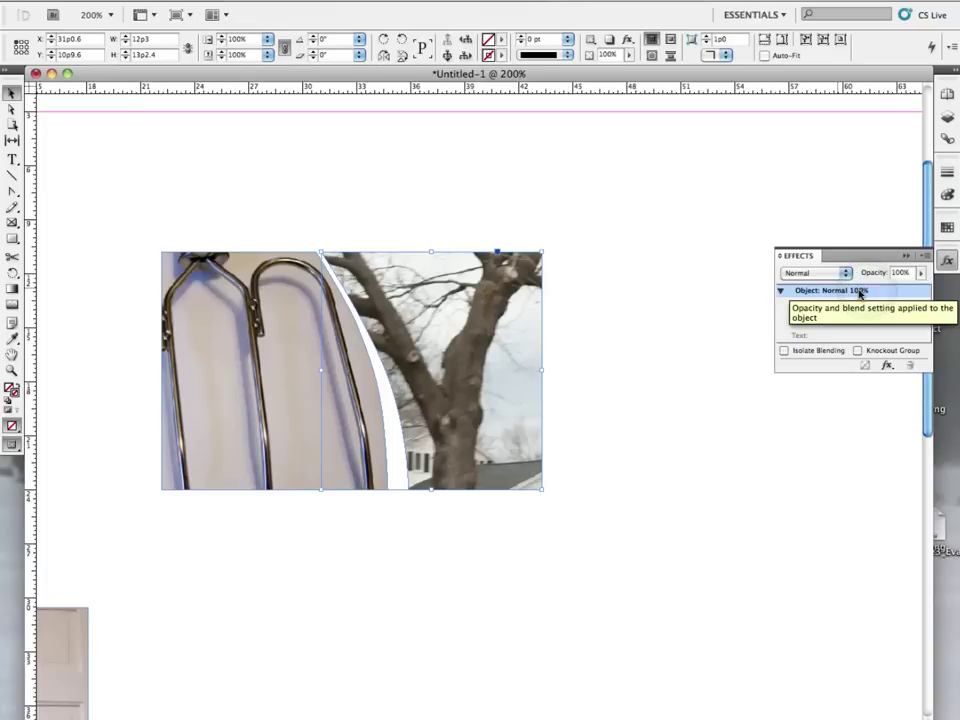
Give the tree frame a 3 pt Straight Hash stroke in the Stroke panel
{"action": "left_click", "coordinate": [946, 260]}
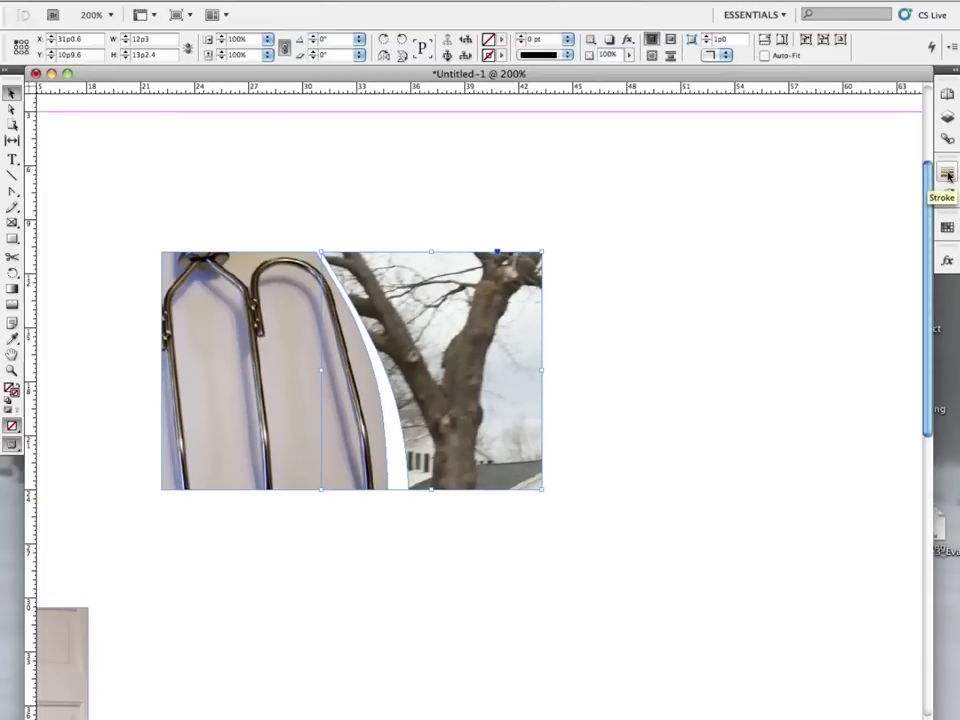
{"action": "left_click", "coordinate": [946, 176]}
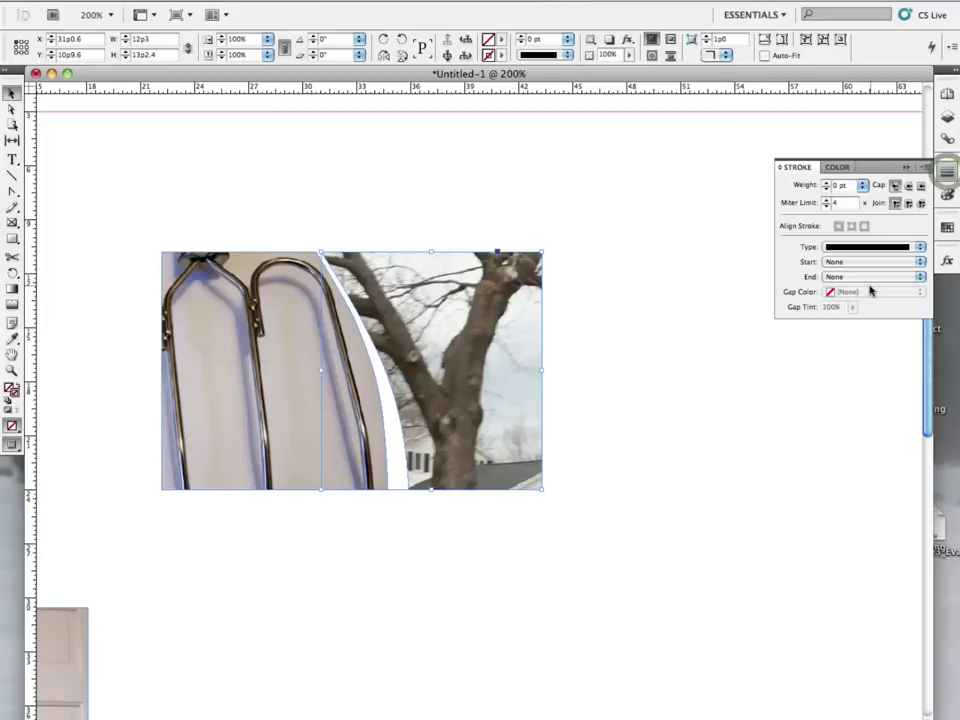
{"action": "left_click", "coordinate": [827, 184]}
{"action": "left_click", "coordinate": [827, 184]}
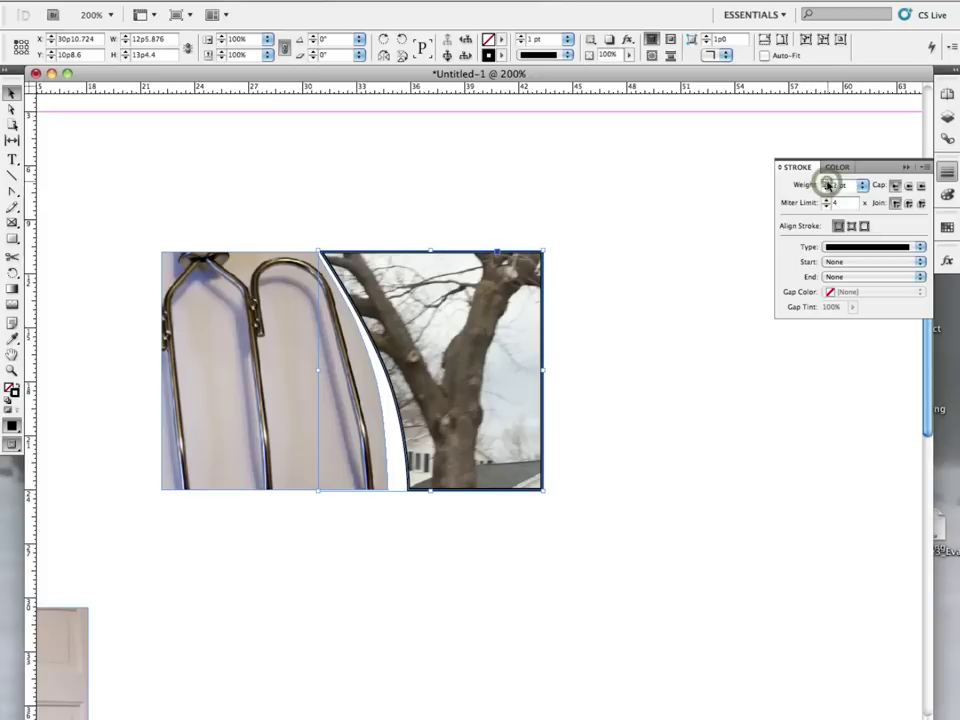
{"action": "left_click", "coordinate": [827, 184]}
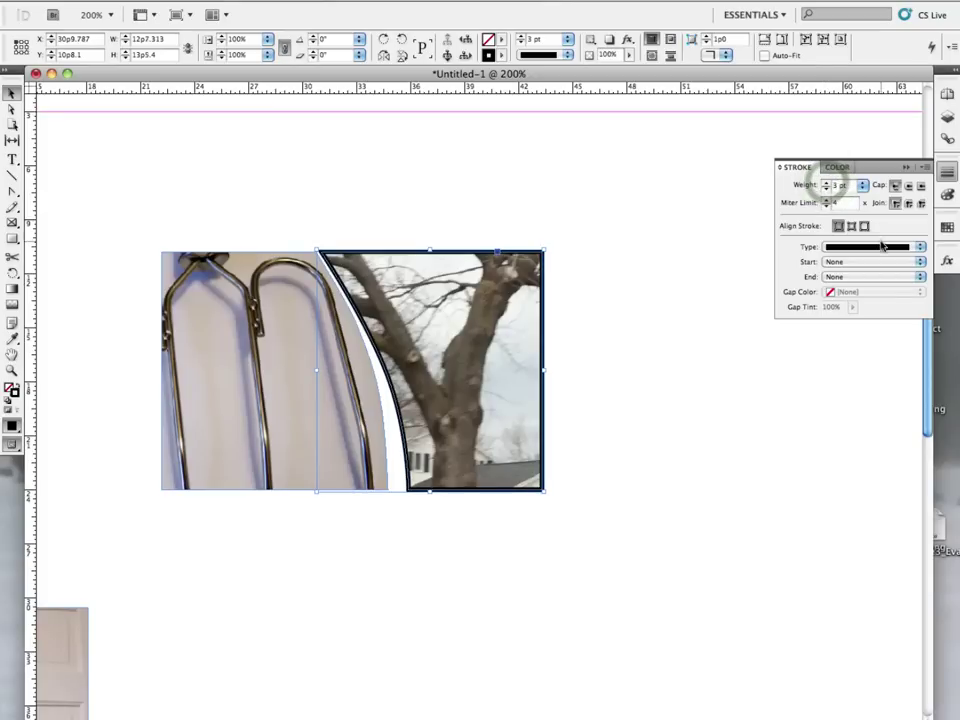
{"action": "left_click", "coordinate": [876, 246]}
{"action": "left_click", "coordinate": [879, 281]}
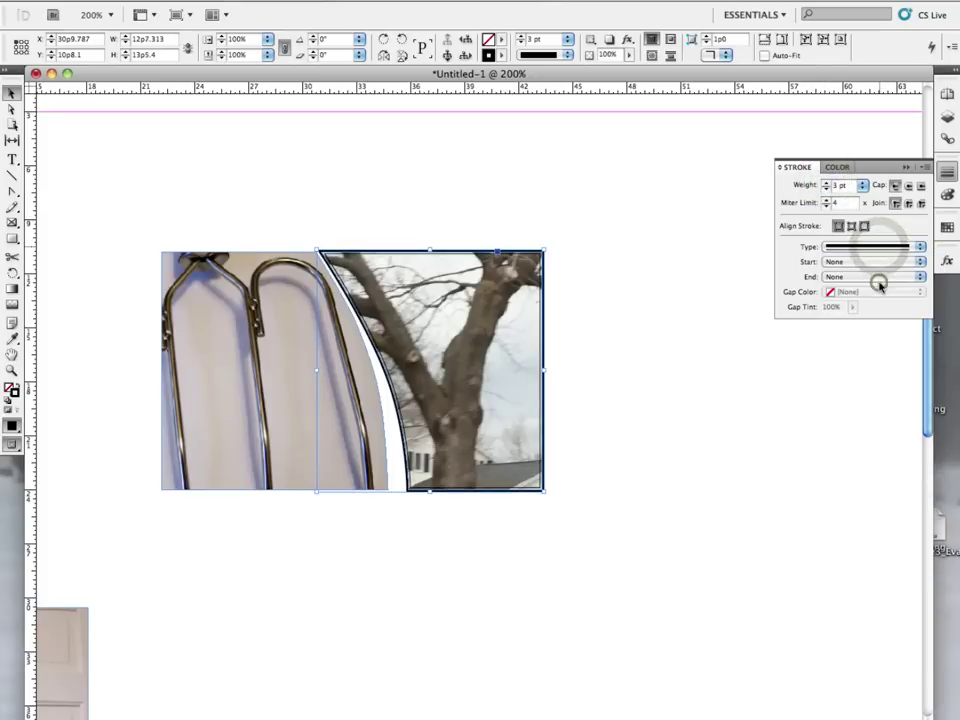
{"action": "left_click", "coordinate": [874, 246]}
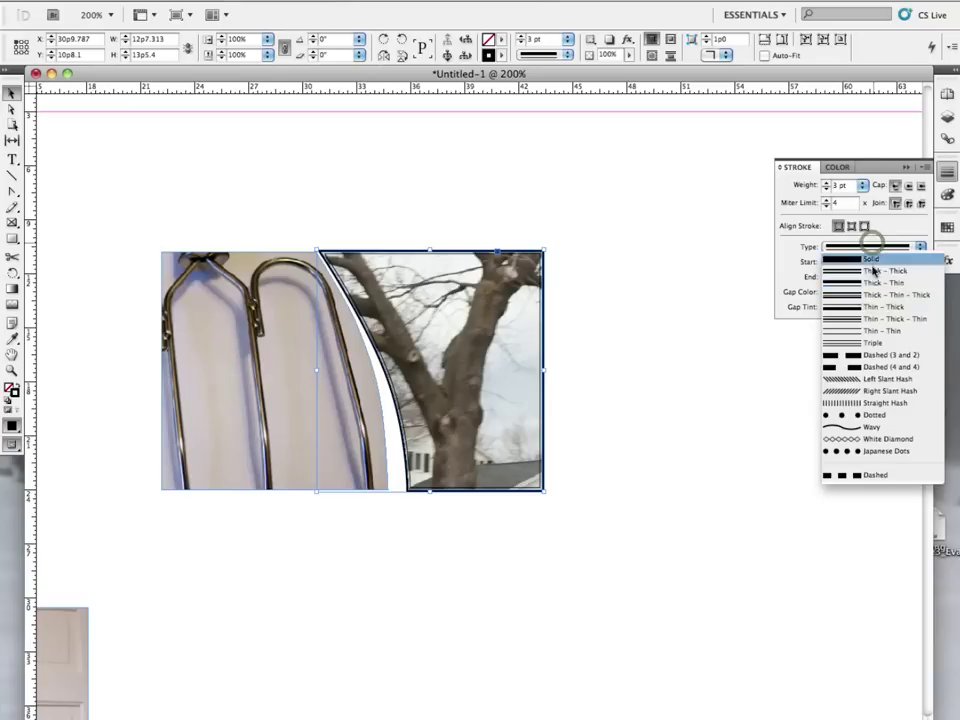
{"action": "left_click", "coordinate": [869, 401]}
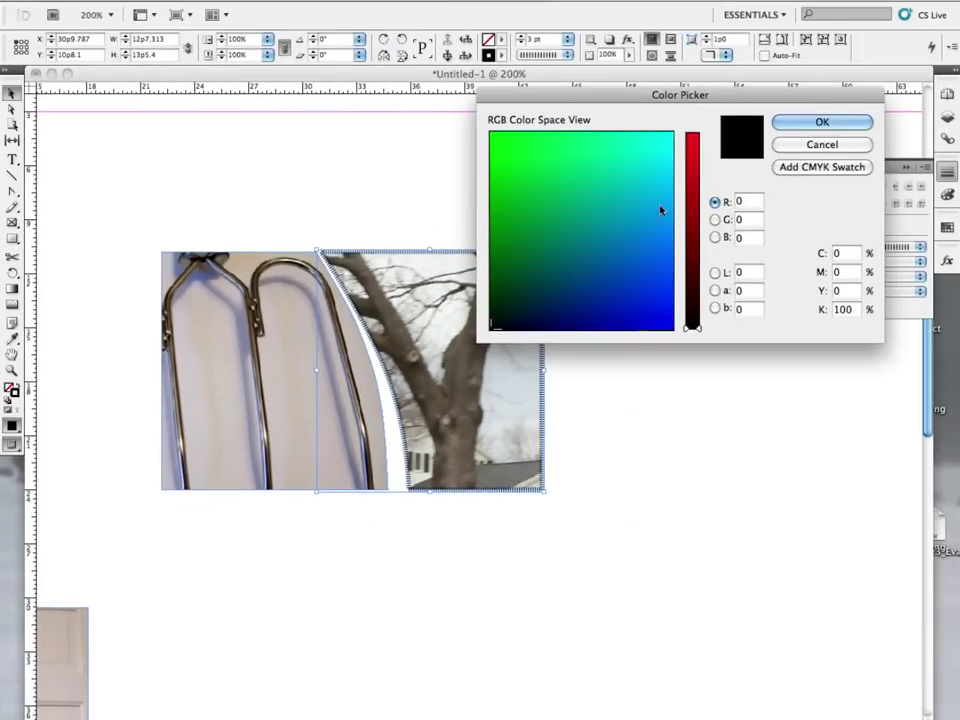
Colour the border red, switch its type back to Solid, and thin it to 1 pt
{"action": "left_click_drag", "start_coordinate": [692, 166], "coordinate": [692, 134]}
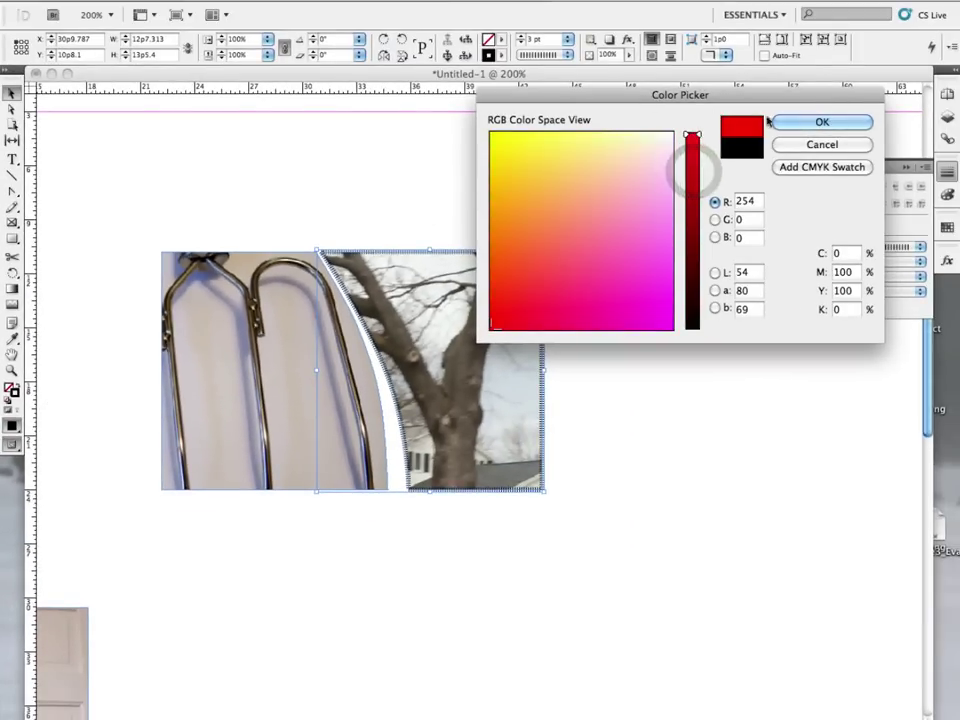
{"action": "left_click", "coordinate": [830, 122]}
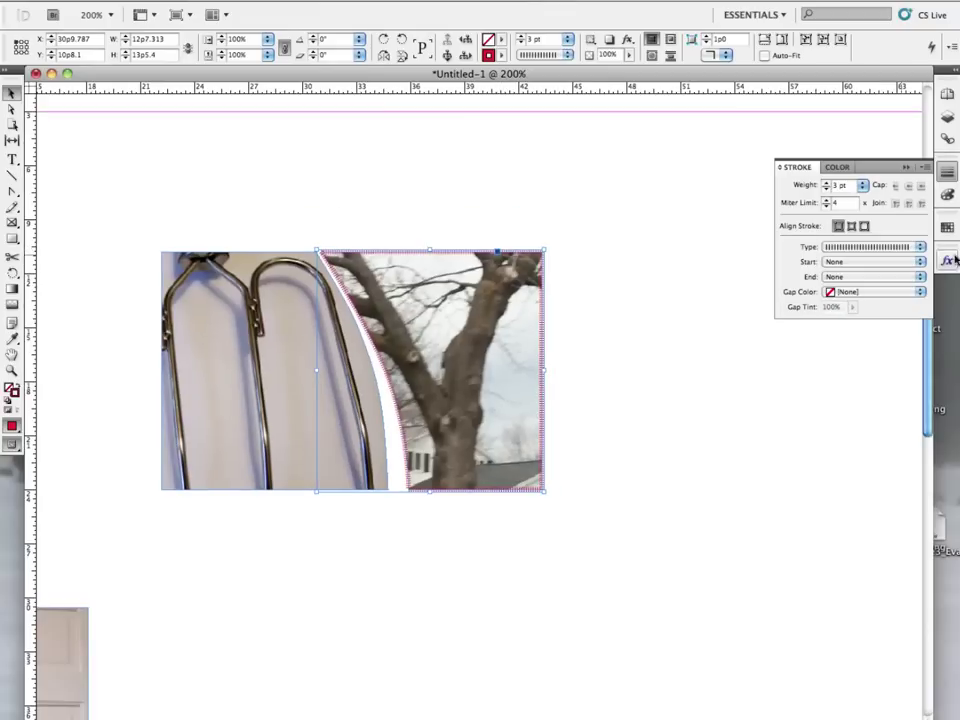
{"action": "left_click", "coordinate": [900, 247]}
{"action": "left_click", "coordinate": [900, 251]}
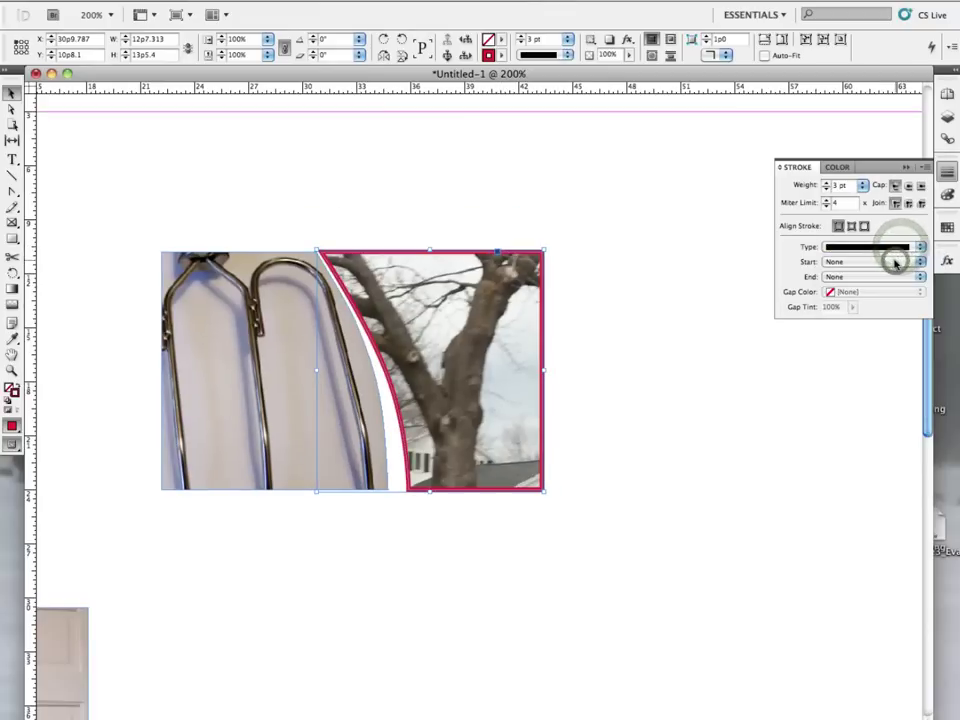
{"action": "left_click", "coordinate": [826, 189]}
{"action": "left_click", "coordinate": [826, 189]}
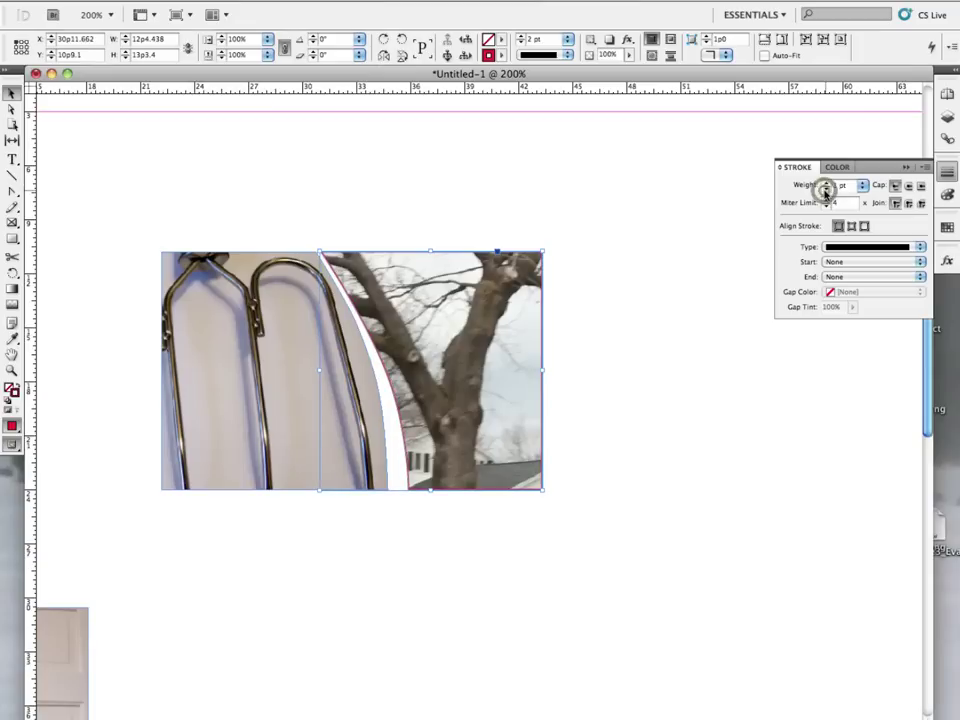
{"action": "left_click", "coordinate": [826, 189]}
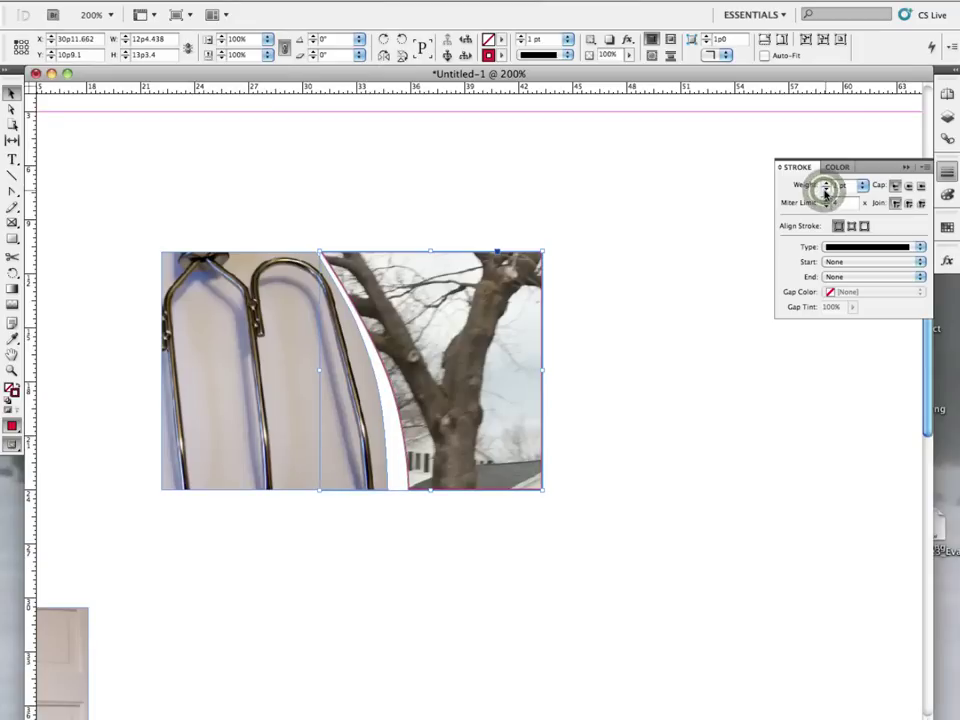
Change the border colour to near black in the Color Picker
{"action": "double_click", "coordinate": [16, 396]}
{"action": "left_click_drag", "start_coordinate": [692, 240], "coordinate": [699, 349]}
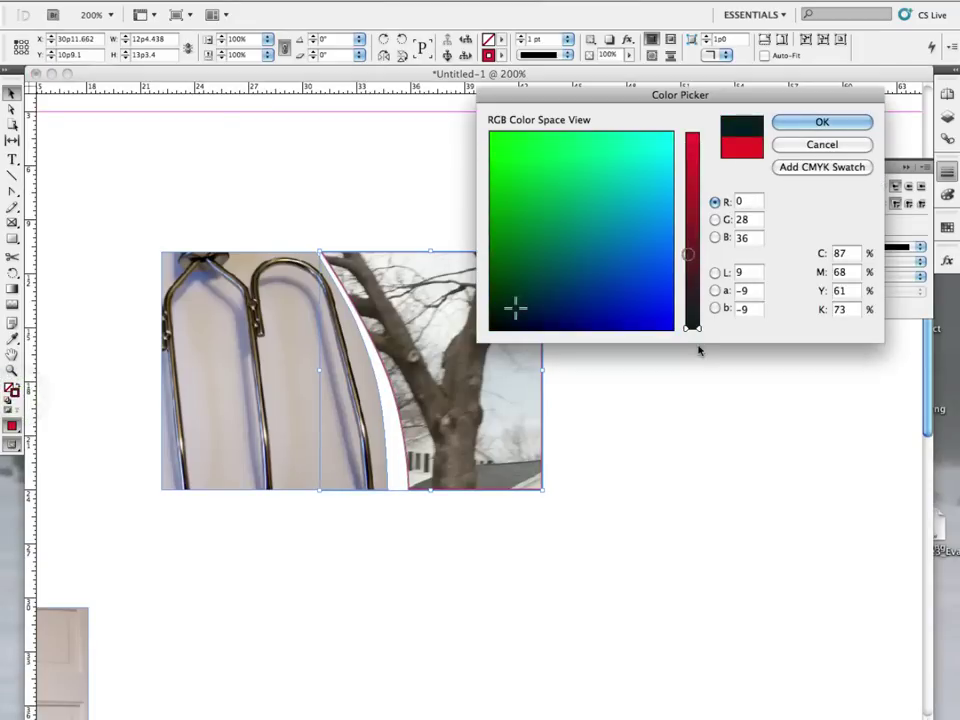
{"action": "left_click", "coordinate": [862, 122]}
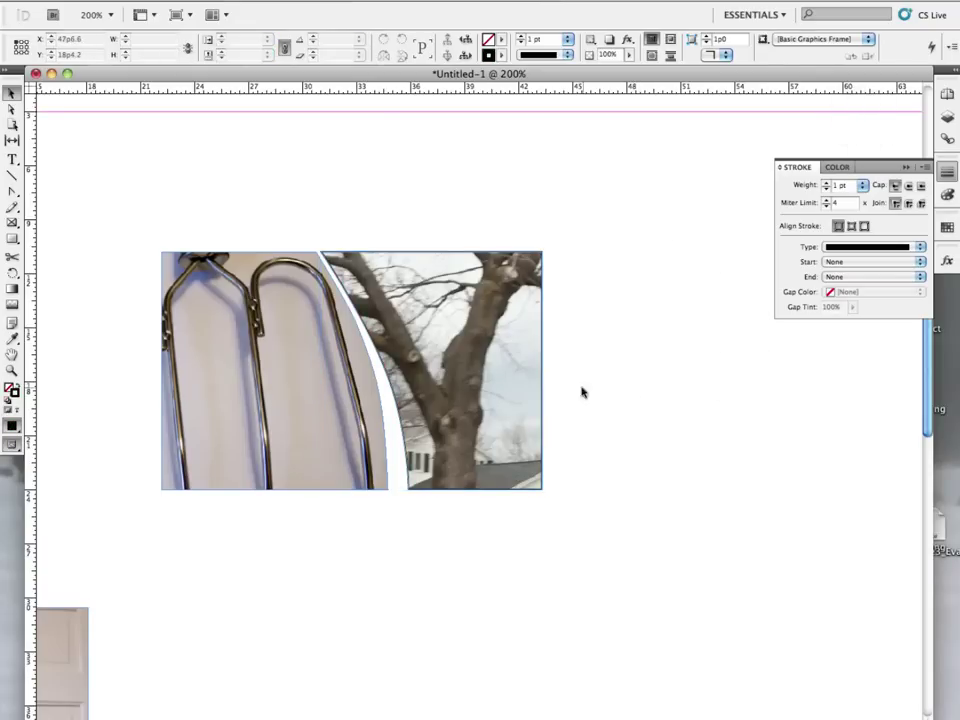
{"action": "left_click", "coordinate": [484, 368]}
{"action": "left_click", "coordinate": [484, 368]}
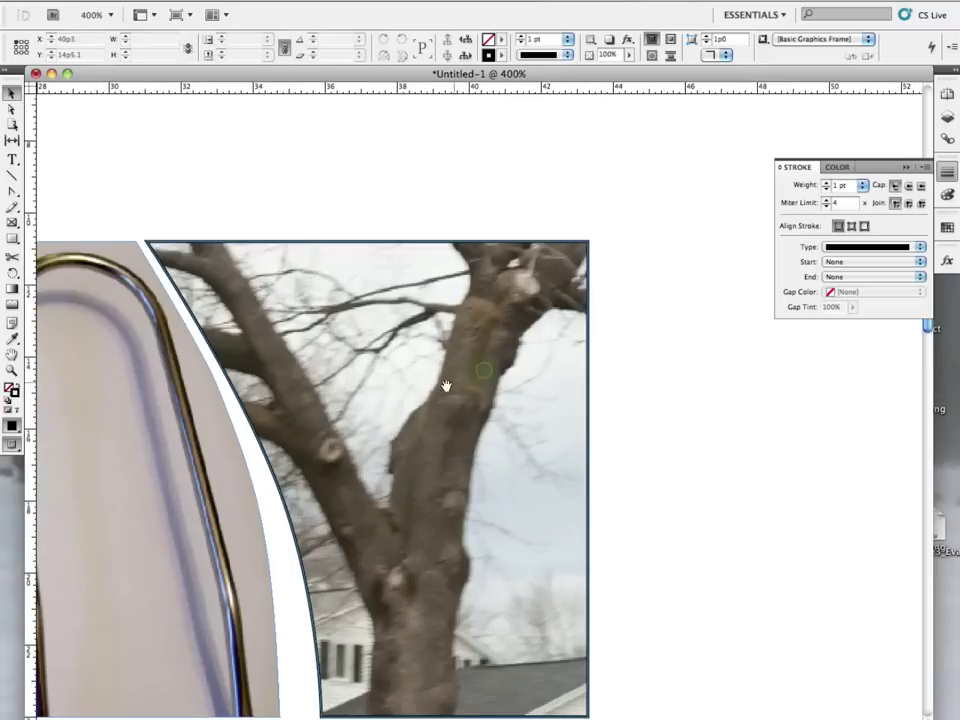
{"action": "left_click_drag", "start_coordinate": [446, 385], "coordinate": [504, 306]}
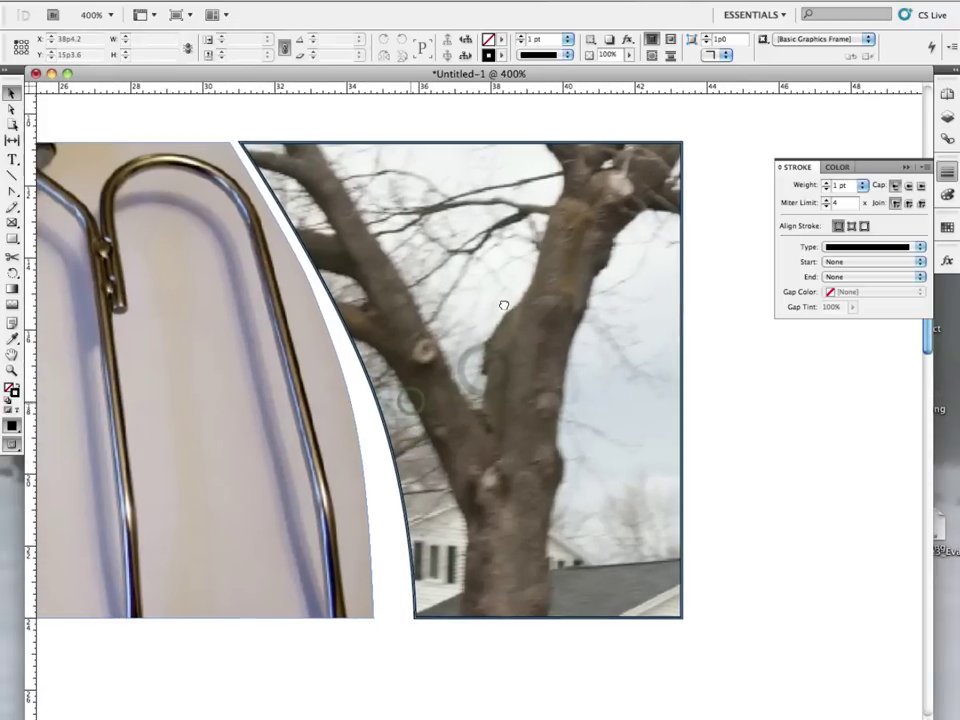
{"action": "left_click", "coordinate": [751, 451]}
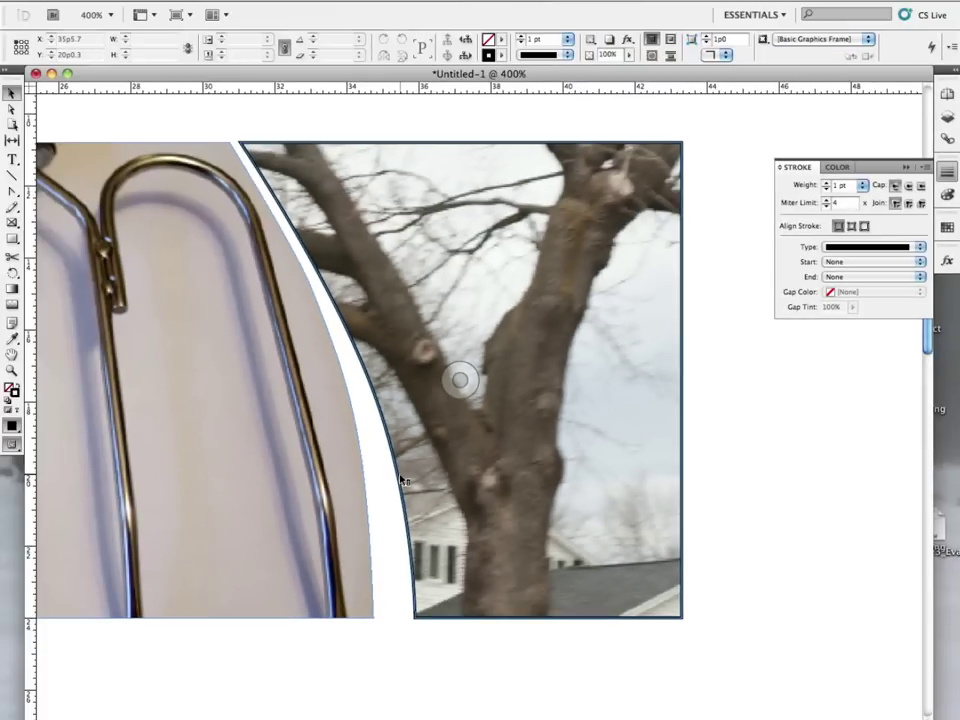
{"action": "left_click", "coordinate": [12, 448]}
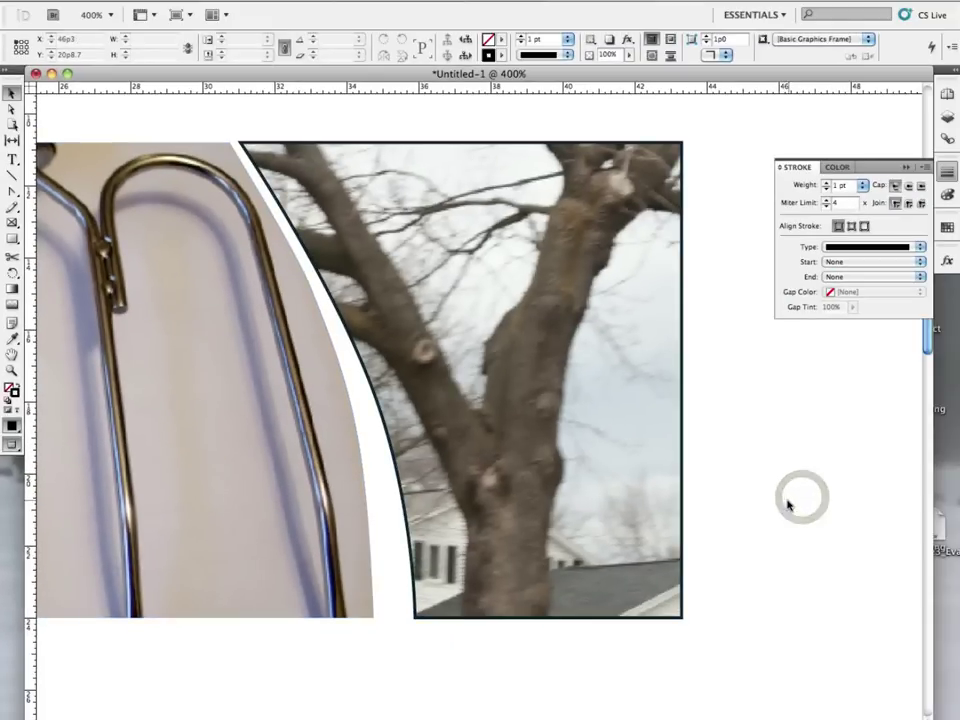
{"action": "left_click", "coordinate": [753, 492], "text": "alt+super"}
{"action": "left_click_drag", "start_coordinate": [440, 478], "coordinate": [622, 603]}
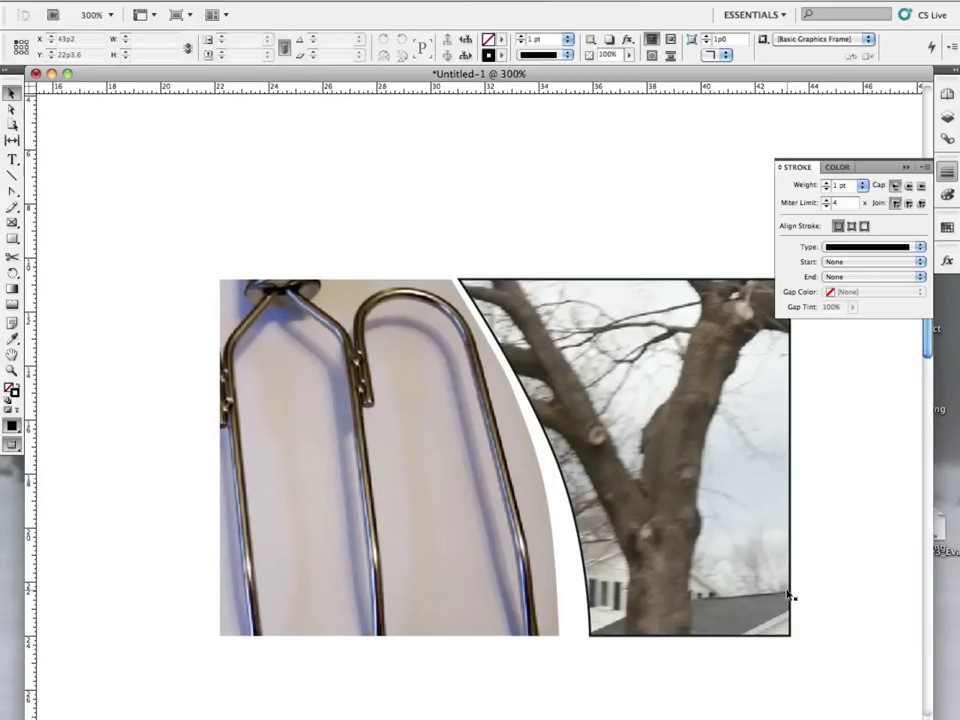
{"action": "left_click", "coordinate": [388, 456]}
{"action": "left_click_drag", "start_coordinate": [15, 447], "coordinate": [62, 447]}
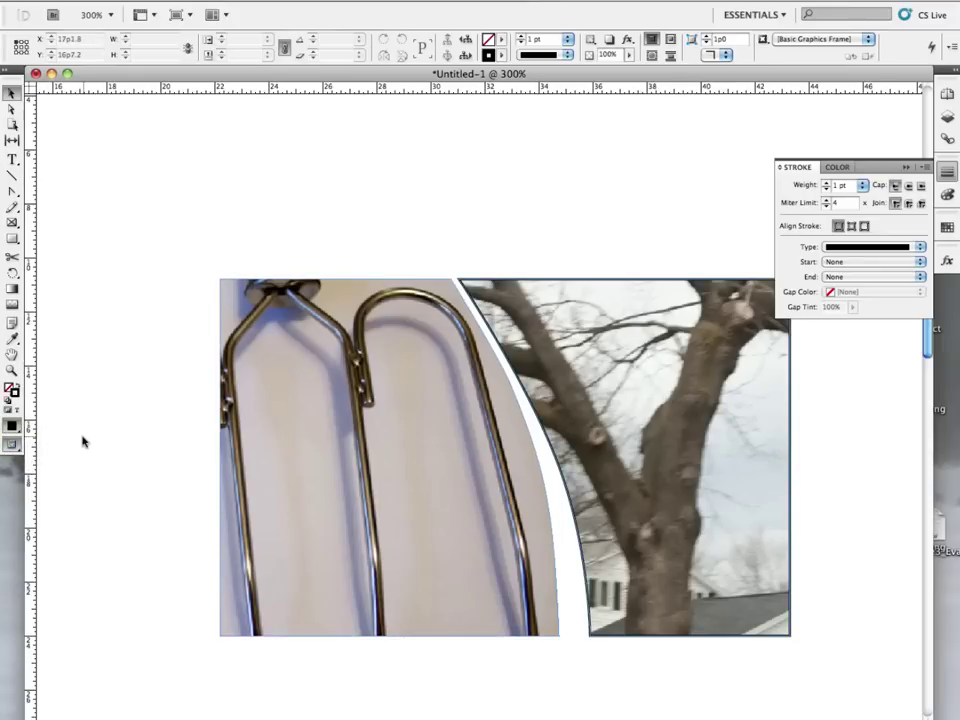